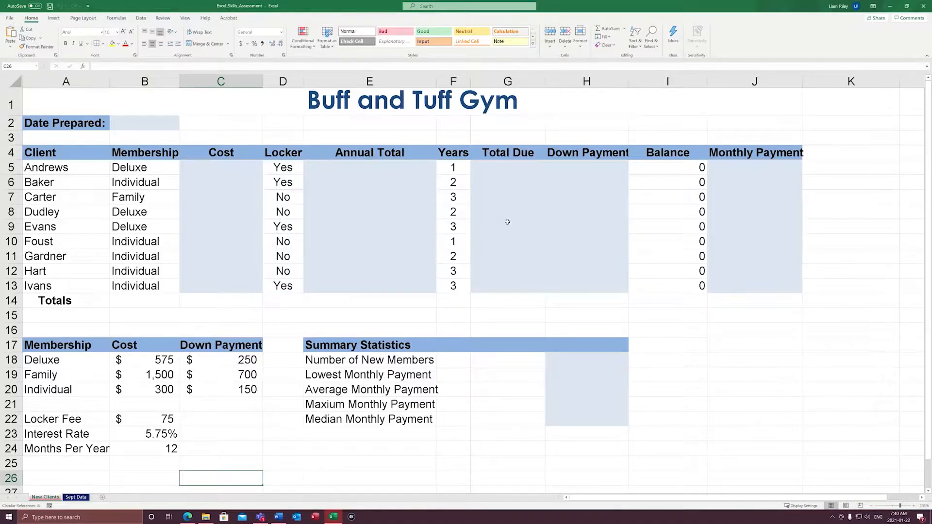
Examine the client table's Locker, Years, Cost, Annual Total, Total Due, Down Payment, Monthly Payment and Balance columns in rows 5 to 13
{"action": "left_click_drag", "start_coordinate": [283, 170], "coordinate": [290, 288]}
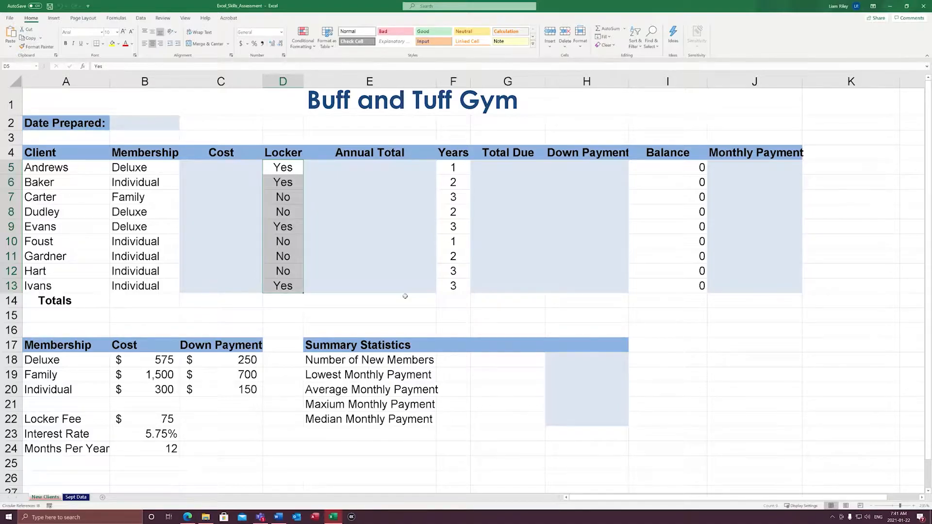
{"action": "left_click_drag", "start_coordinate": [446, 170], "coordinate": [463, 291]}
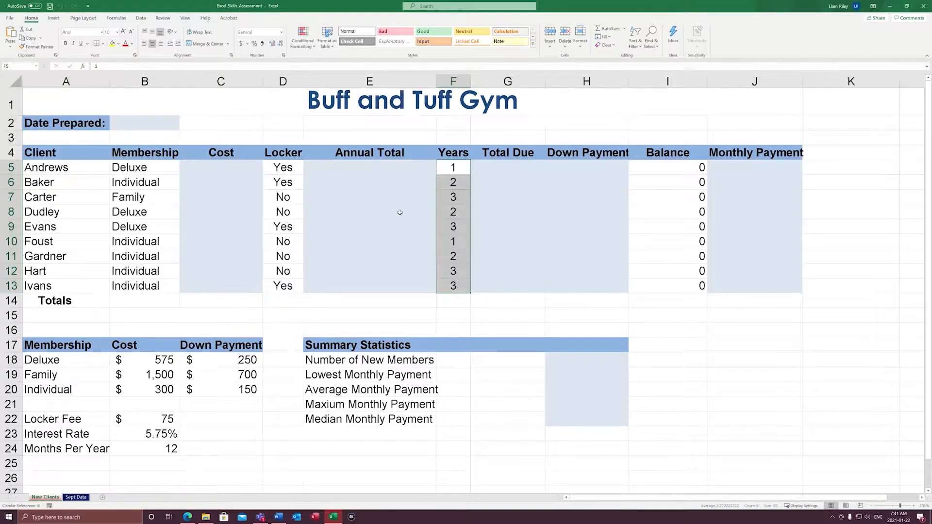
{"action": "left_click_drag", "start_coordinate": [233, 174], "coordinate": [226, 288]}
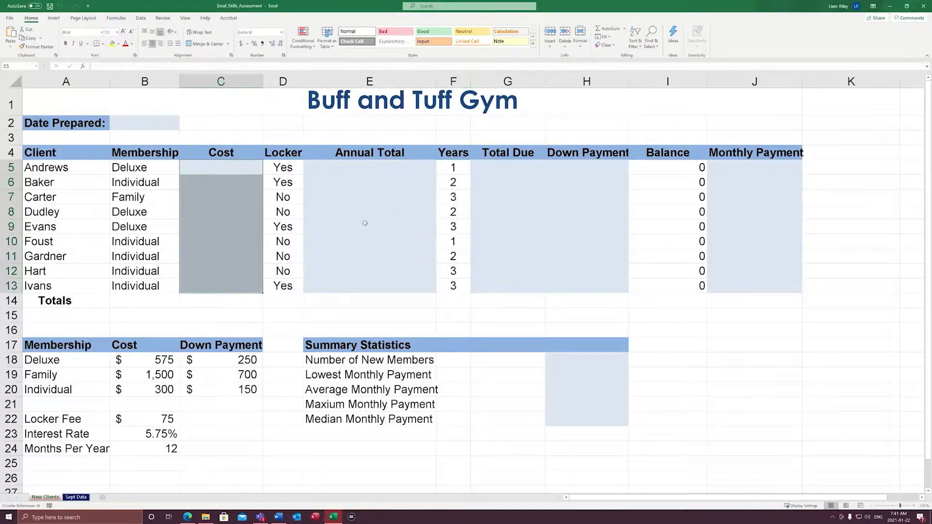
{"action": "left_click_drag", "start_coordinate": [366, 169], "coordinate": [371, 292]}
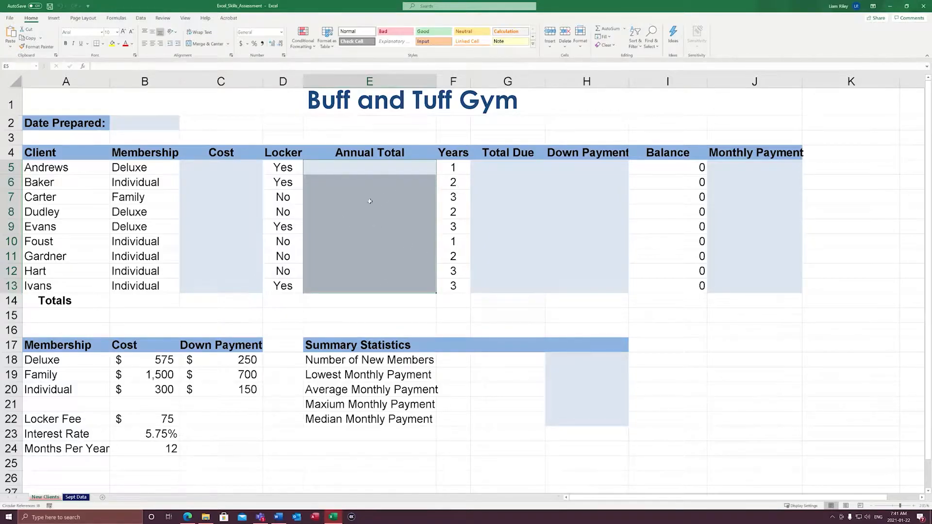
{"action": "left_click_drag", "start_coordinate": [519, 171], "coordinate": [509, 286]}
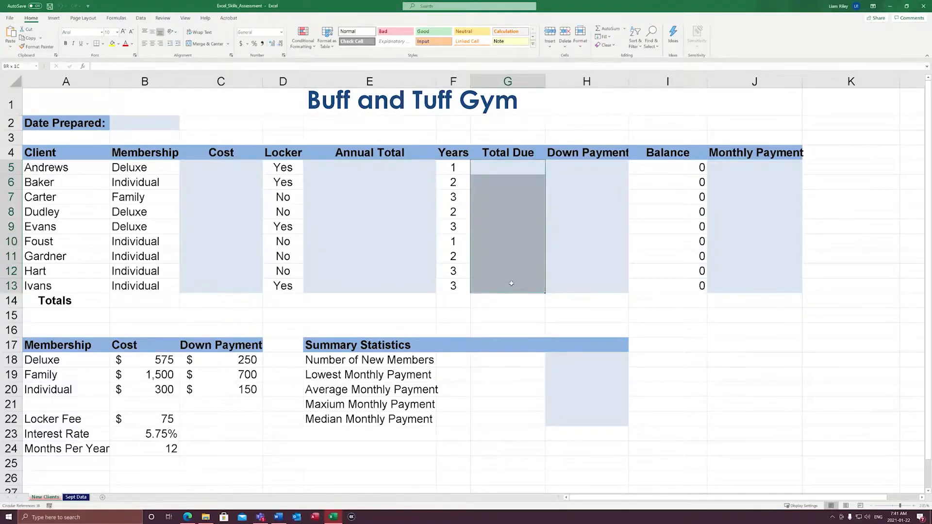
{"action": "left_click_drag", "start_coordinate": [577, 170], "coordinate": [574, 290]}
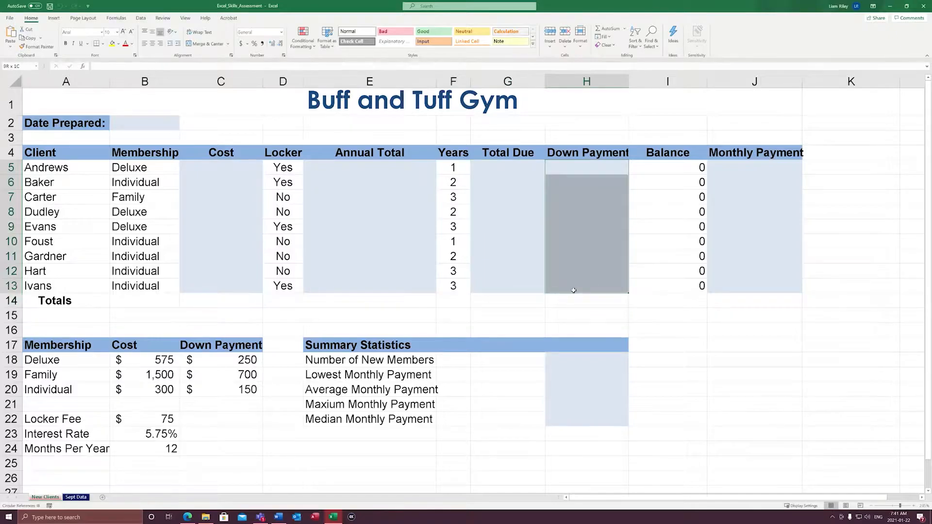
{"action": "left_click_drag", "start_coordinate": [729, 167], "coordinate": [725, 286]}
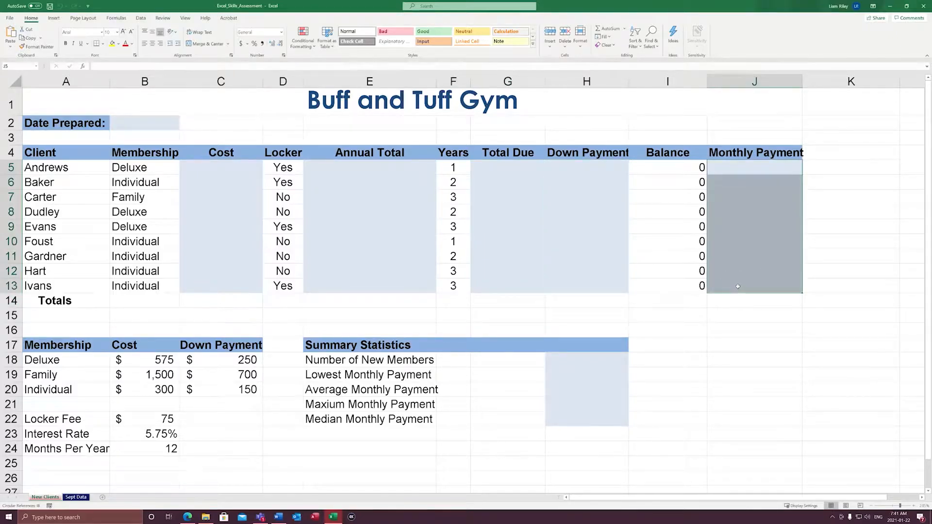
{"action": "left_click_drag", "start_coordinate": [667, 170], "coordinate": [672, 286]}
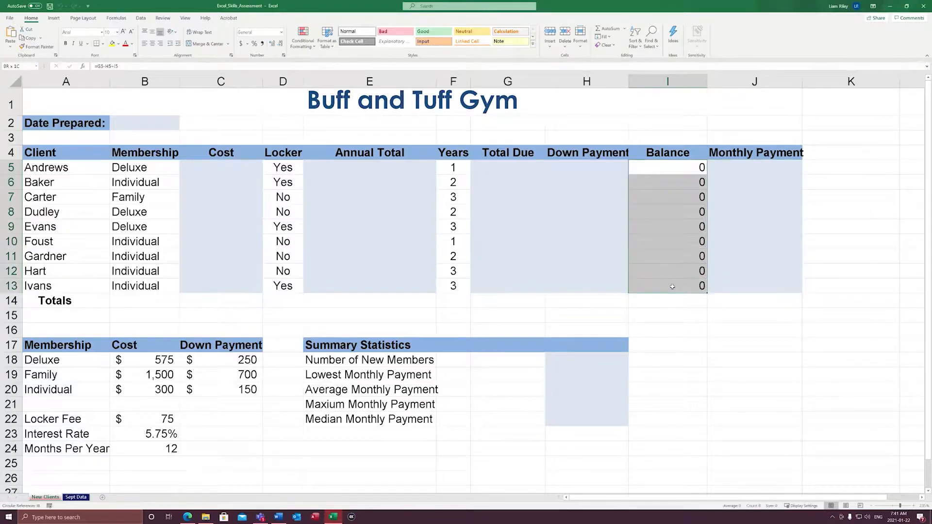
{"action": "left_click", "coordinate": [665, 174]}
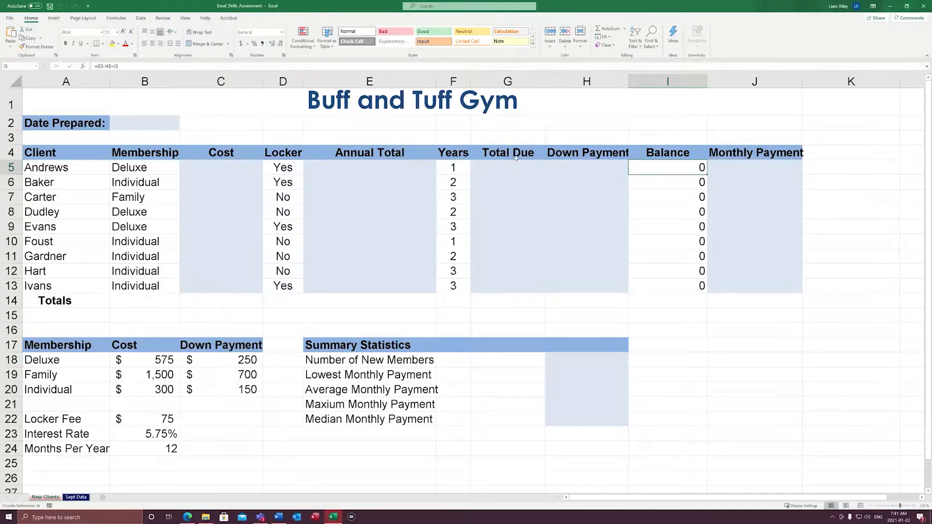
{"action": "left_click_drag", "start_coordinate": [514, 168], "coordinate": [554, 288]}
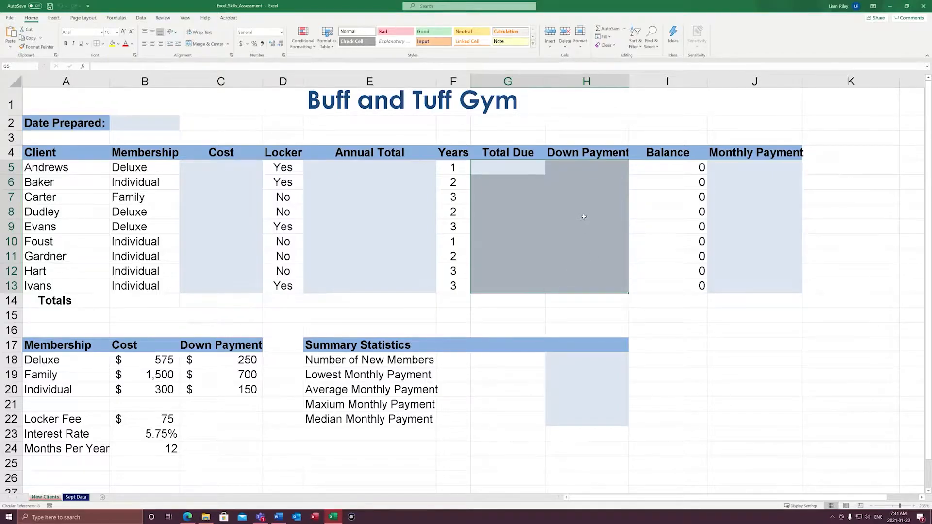
Locate the circular reference with error checking and correct the first Balance formula in I5 to =G5-H5
{"action": "left_click", "coordinate": [117, 19]}
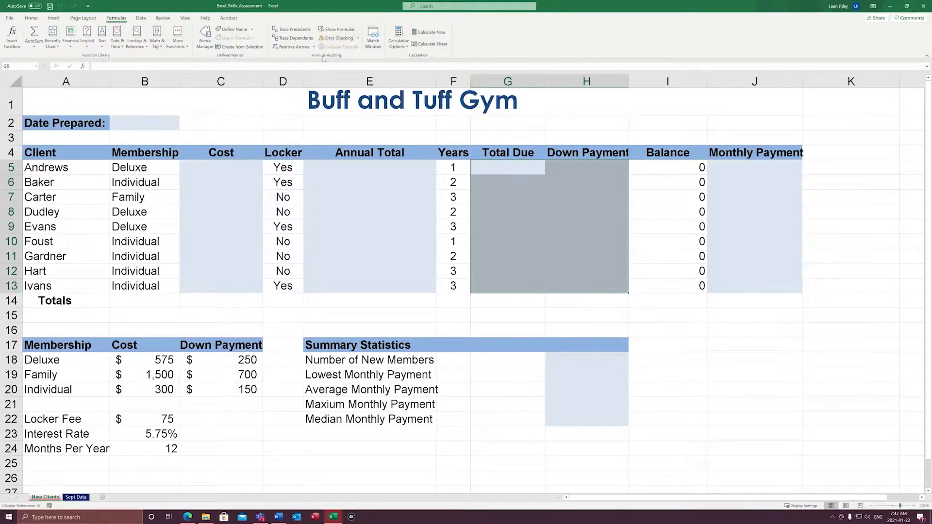
{"action": "left_click", "coordinate": [357, 38]}
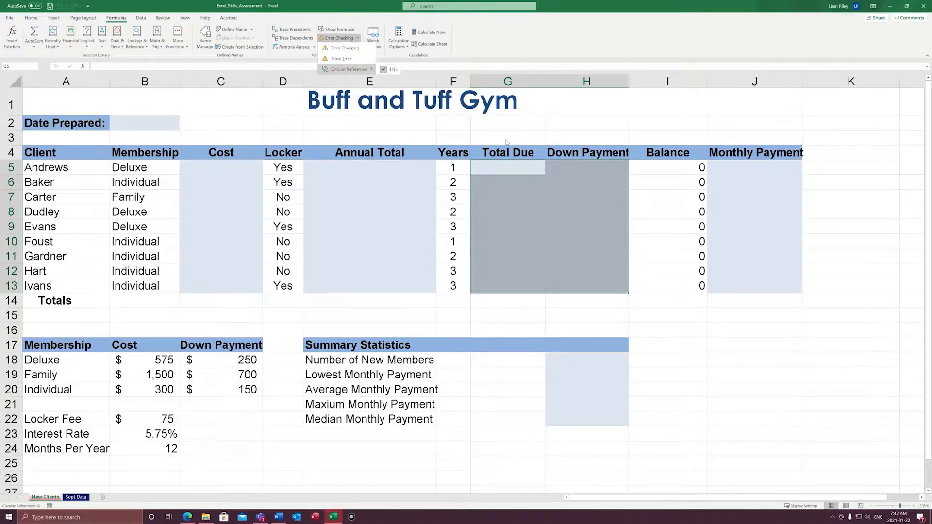
{"action": "left_click", "coordinate": [670, 169]}
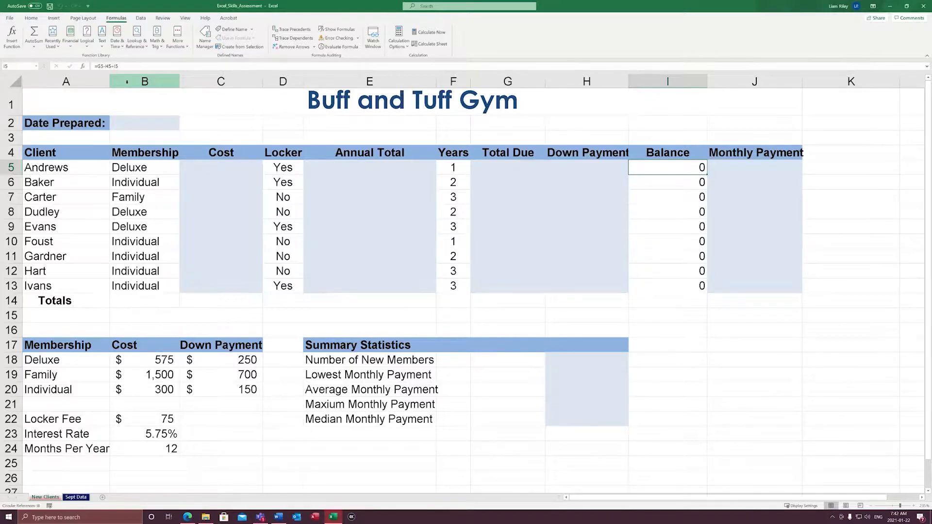
{"action": "key", "text": "F2"}
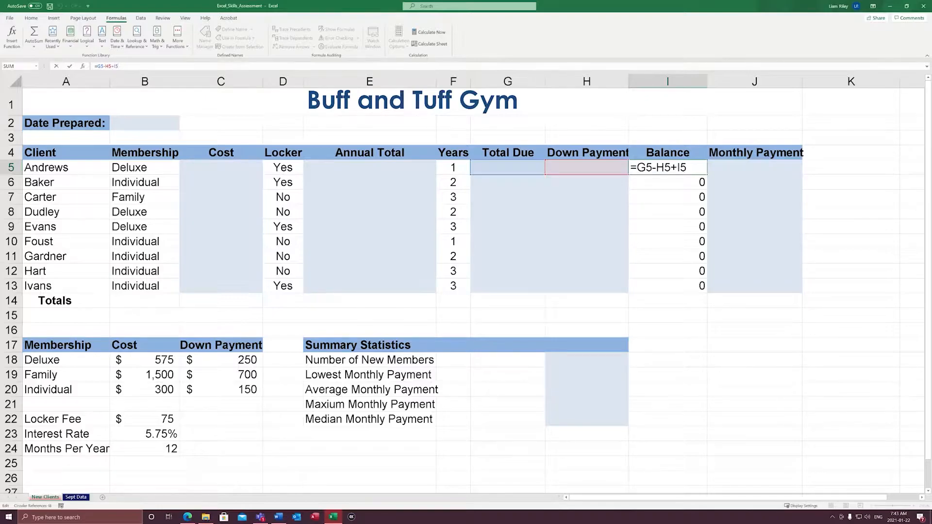
{"action": "key", "text": "BackSpace"}
{"action": "key", "text": "BackSpace"}
{"action": "key", "text": "BackSpace"}
{"action": "key", "text": "ctrl+Return"}
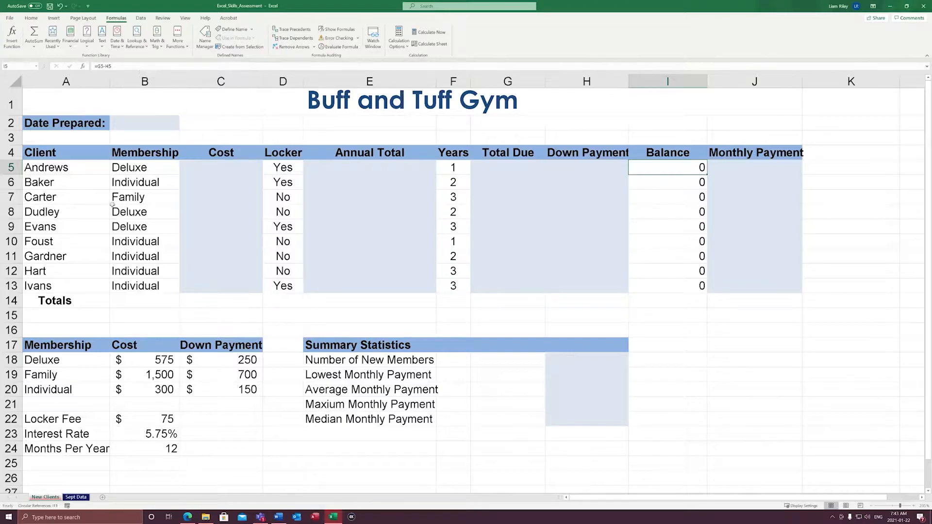
Fill the I5 Balance formula down through I13 and recheck the sheet for circular references
{"action": "double_click", "coordinate": [708, 175]}
{"action": "left_click", "coordinate": [734, 320]}
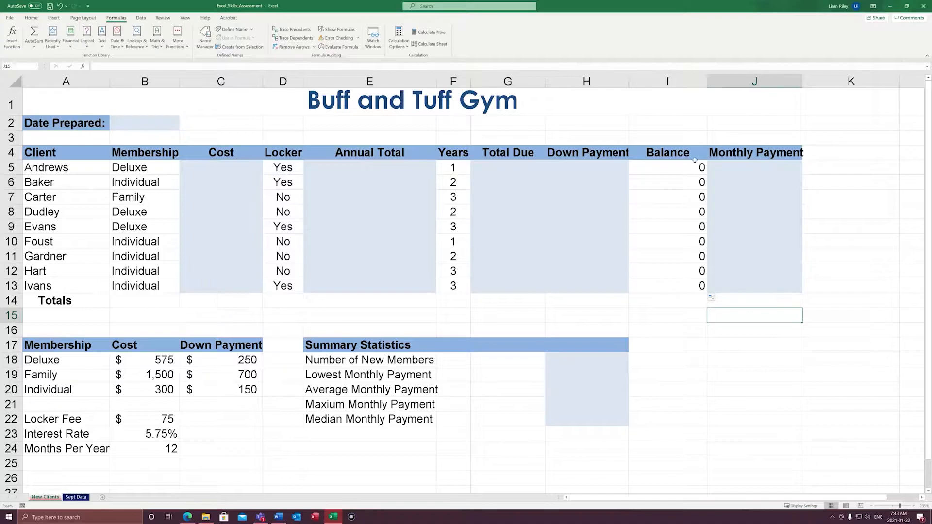
{"action": "left_click", "coordinate": [357, 38]}
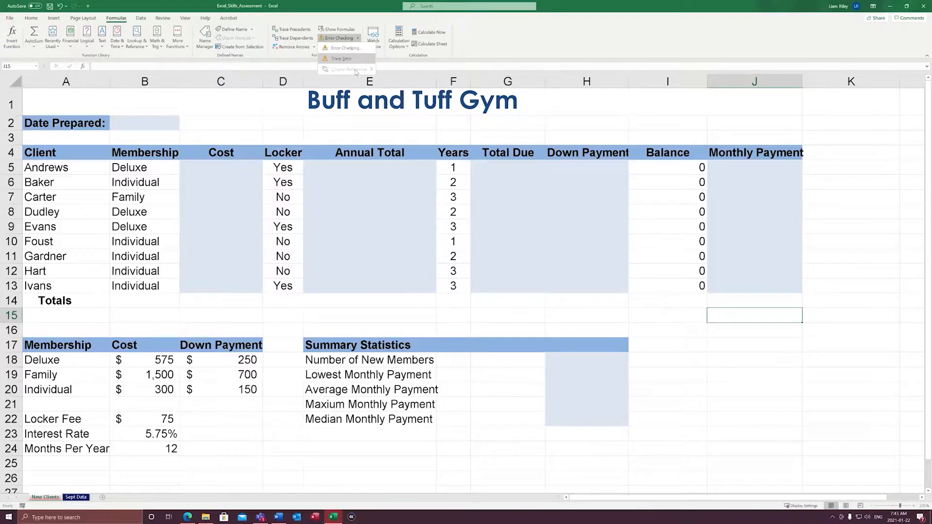
{"action": "left_click", "coordinate": [215, 209]}
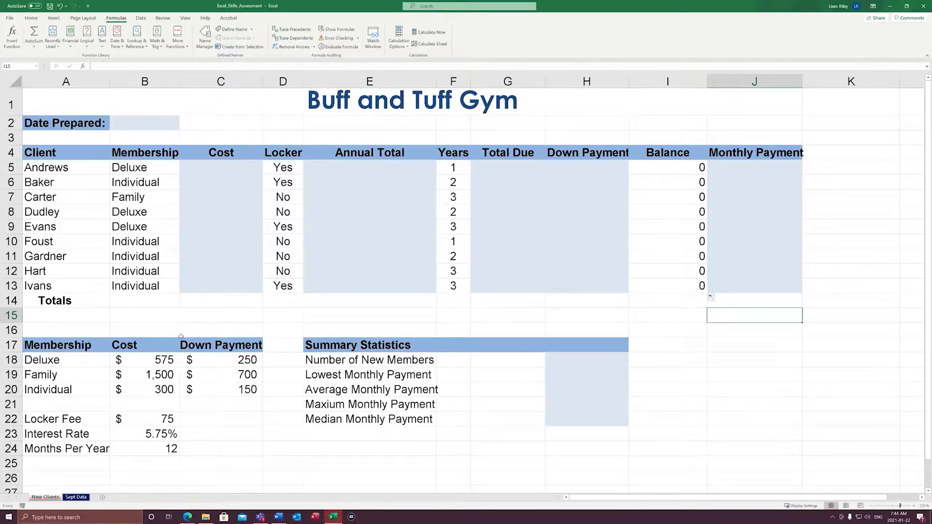
Name the membership lookup range A18:C20 Membership
{"action": "left_click_drag", "start_coordinate": [73, 361], "coordinate": [211, 394]}
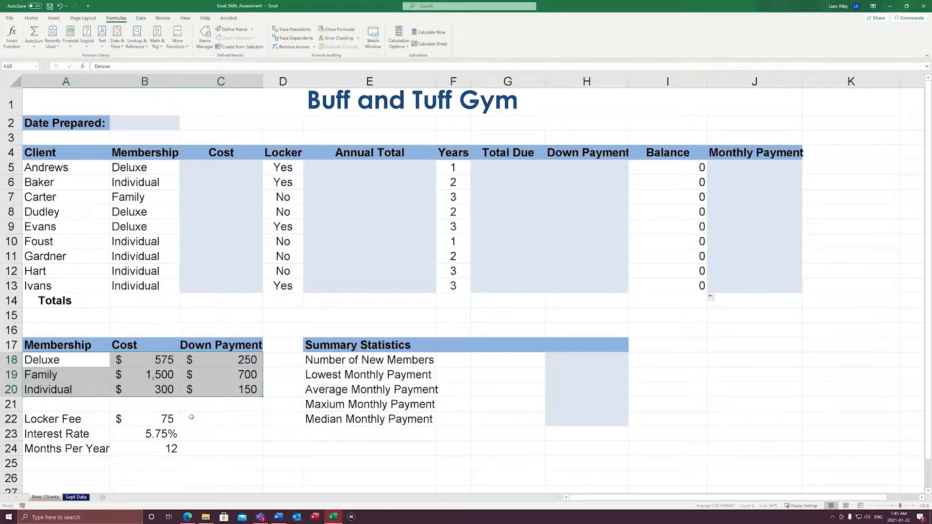
{"action": "left_click", "coordinate": [8, 66]}
{"action": "type", "text": "Membership"}
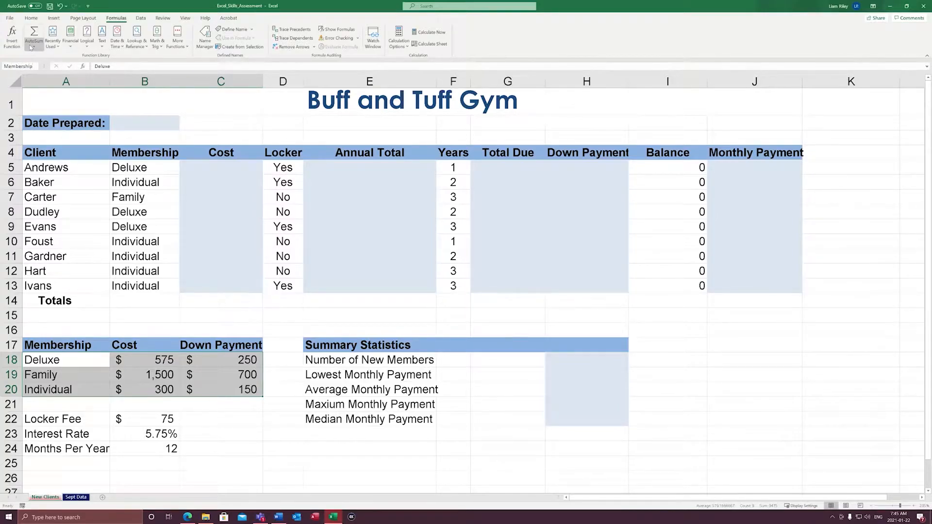
{"action": "key", "text": "Return"}
{"action": "left_click", "coordinate": [250, 389]}
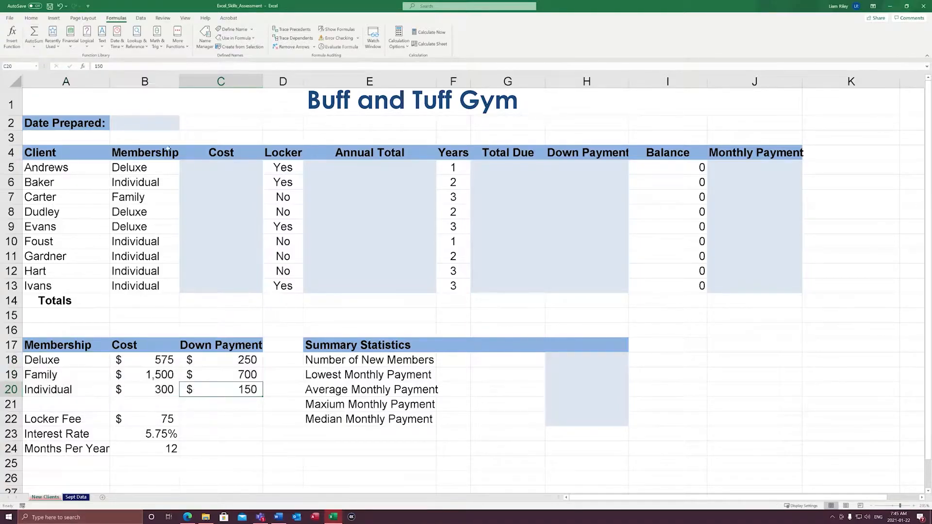
Go to the named range Membership from an empty cell to verify which cells it covers
{"action": "left_click", "coordinate": [851, 438]}
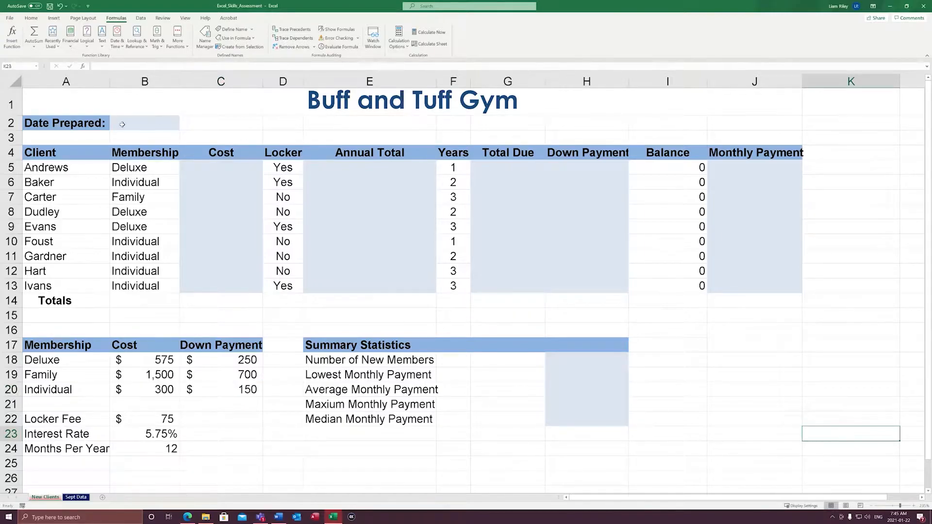
{"action": "left_click", "coordinate": [36, 66]}
{"action": "left_click", "coordinate": [17, 75]}
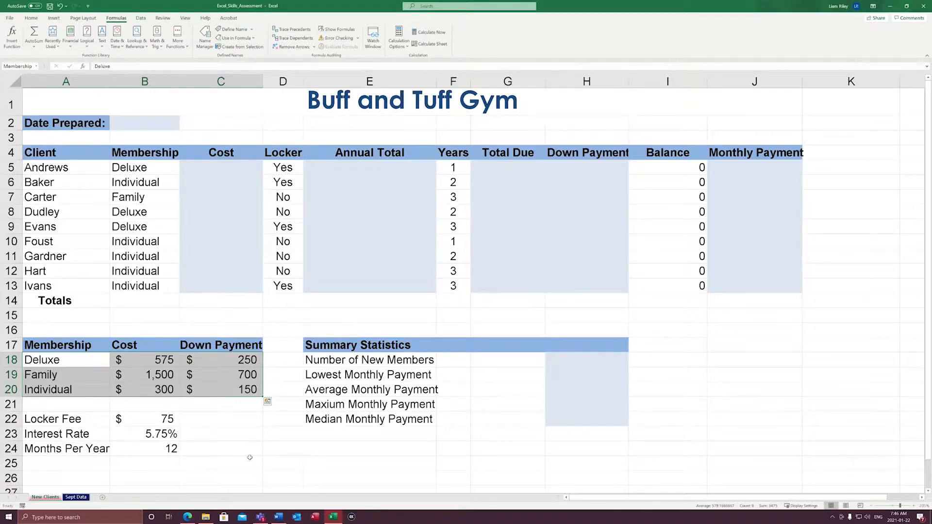
Compare the shifted ranges A19:C21 and A20:C22 with the membership table by selecting each of them
{"action": "left_click", "coordinate": [46, 374]}
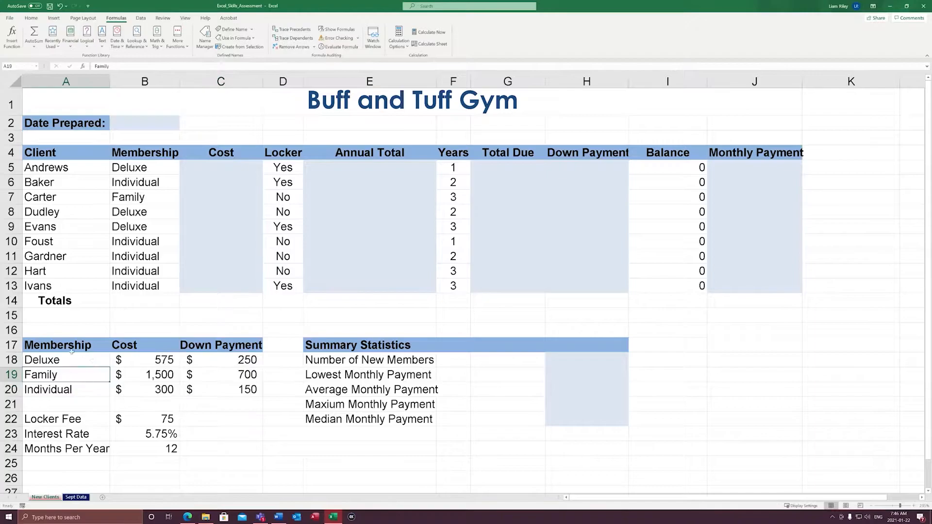
{"action": "mouse_move", "coordinate": [45, 372]}
{"action": "left_mouse_down"}
{"action": "mouse_move", "coordinate": [225, 385]}
{"action": "mouse_move", "coordinate": [224, 404]}
{"action": "left_mouse_up"}
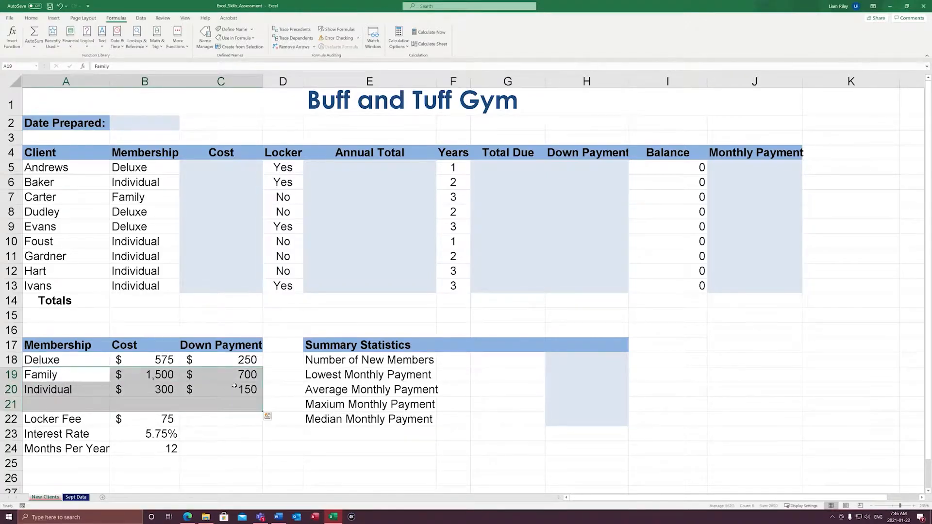
{"action": "left_click", "coordinate": [47, 378]}
{"action": "left_click_drag", "start_coordinate": [47, 389], "coordinate": [226, 422]}
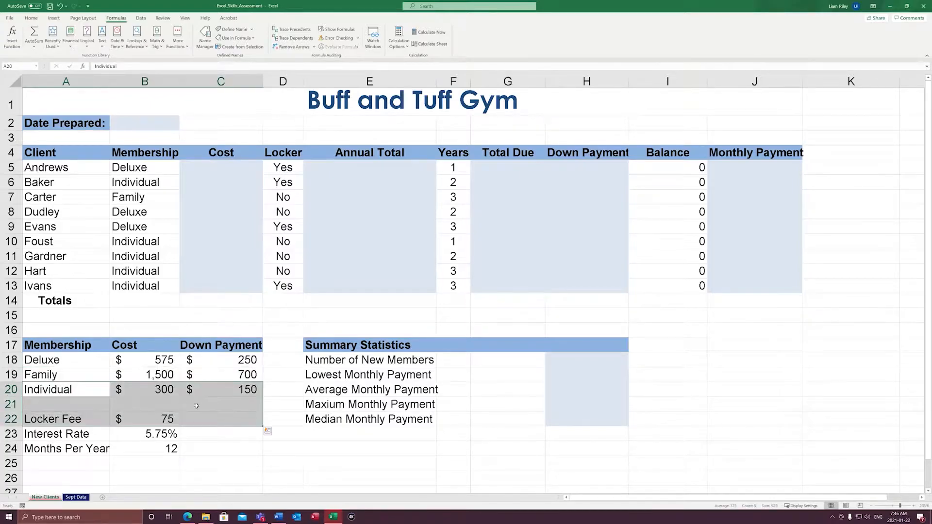
{"action": "left_click", "coordinate": [221, 404]}
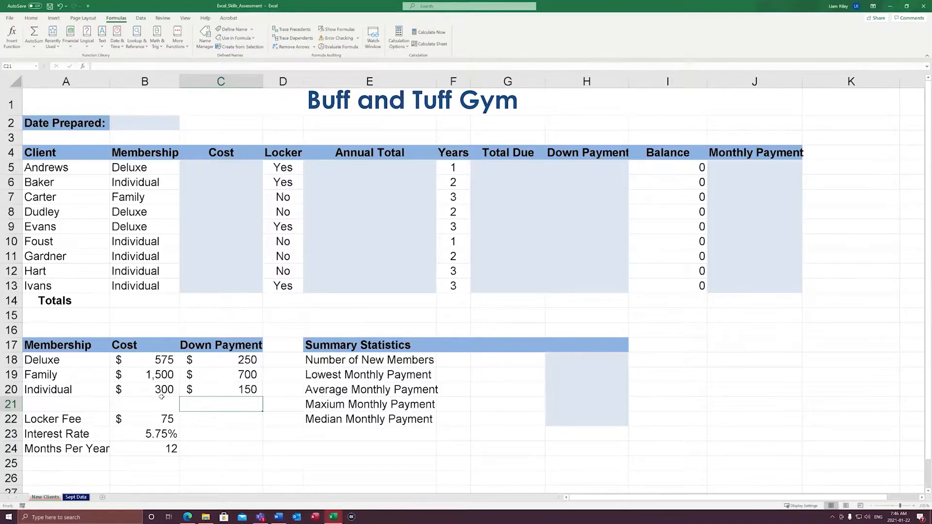
Enter the formula =TODAY() in the Date Prepared cell B2, checking its function arguments before accepting it
{"action": "left_click", "coordinate": [134, 125]}
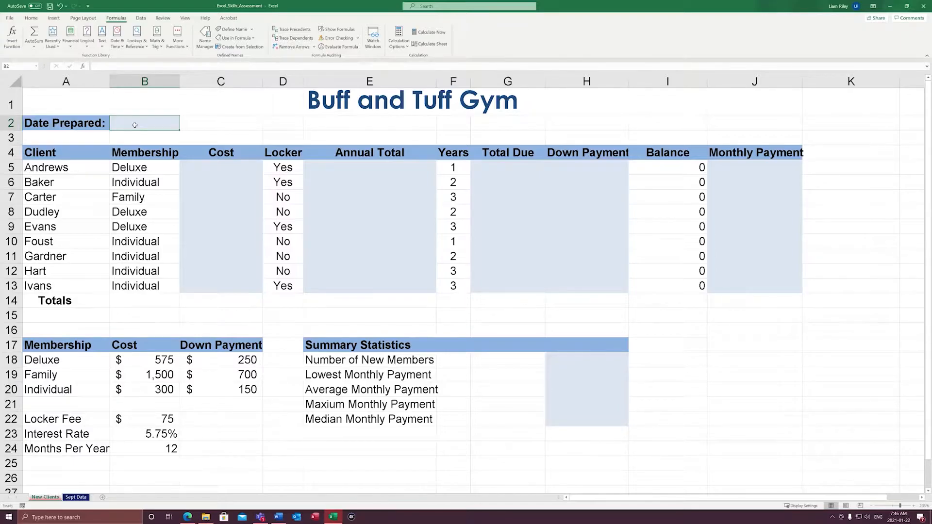
{"action": "type", "text": "="}
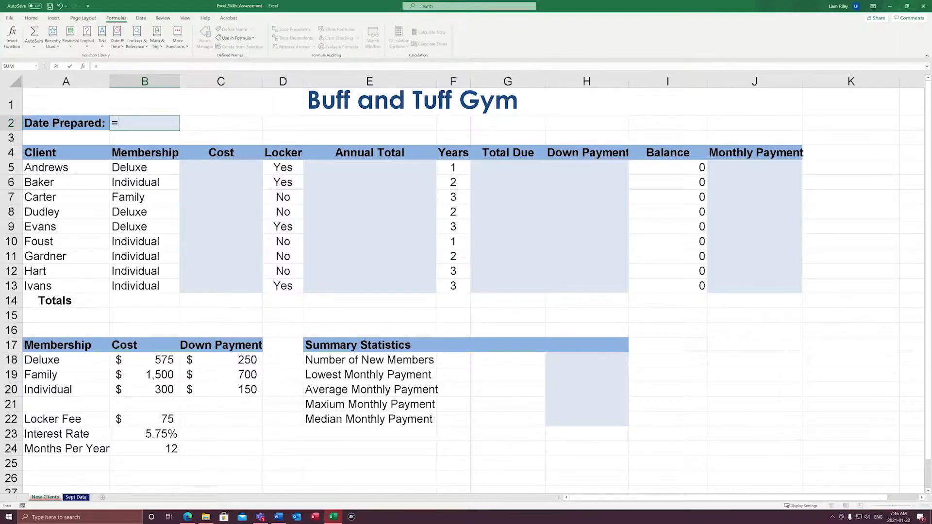
{"action": "type", "text": "toda"}
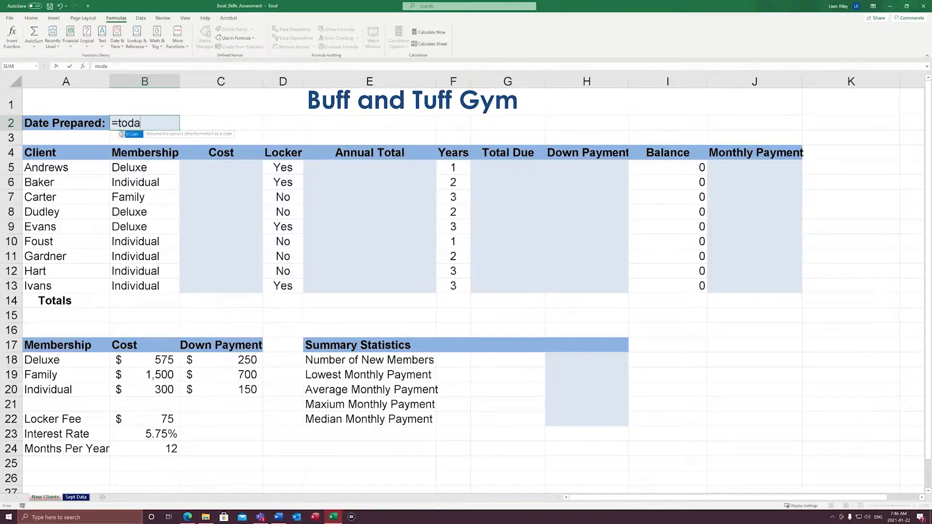
{"action": "type", "text": "y()"}
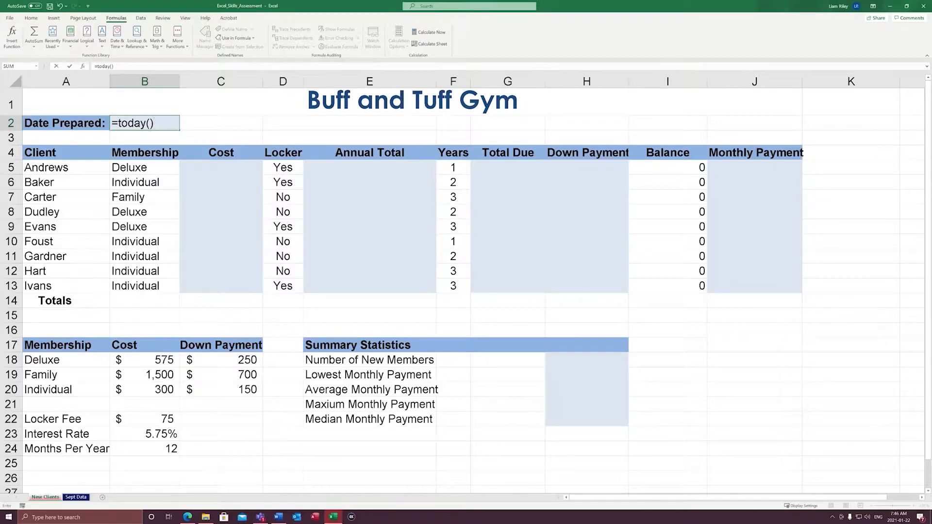
{"action": "left_click", "coordinate": [83, 67]}
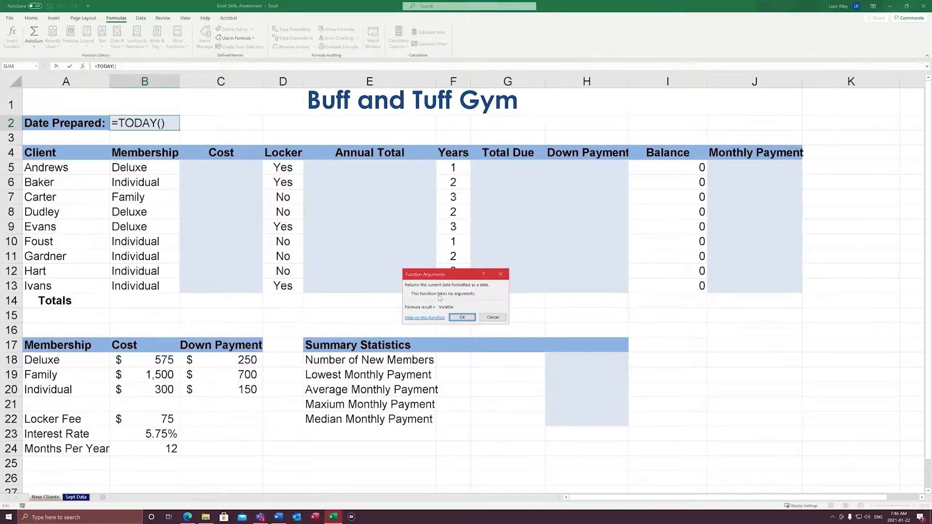
{"action": "left_click", "coordinate": [455, 318]}
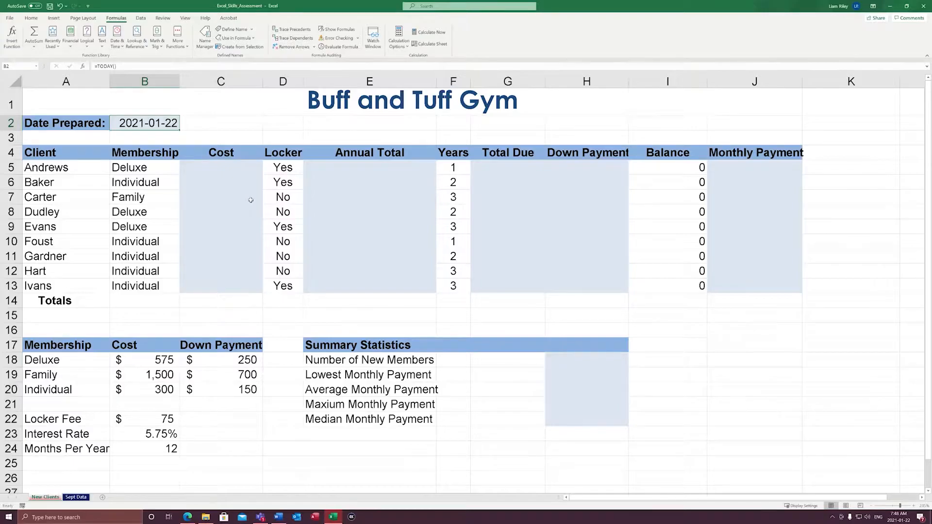
Examine the empty Cost cell C5, the membership table A18:C20 and each client's membership type in B5:B13
{"action": "left_click", "coordinate": [231, 169]}
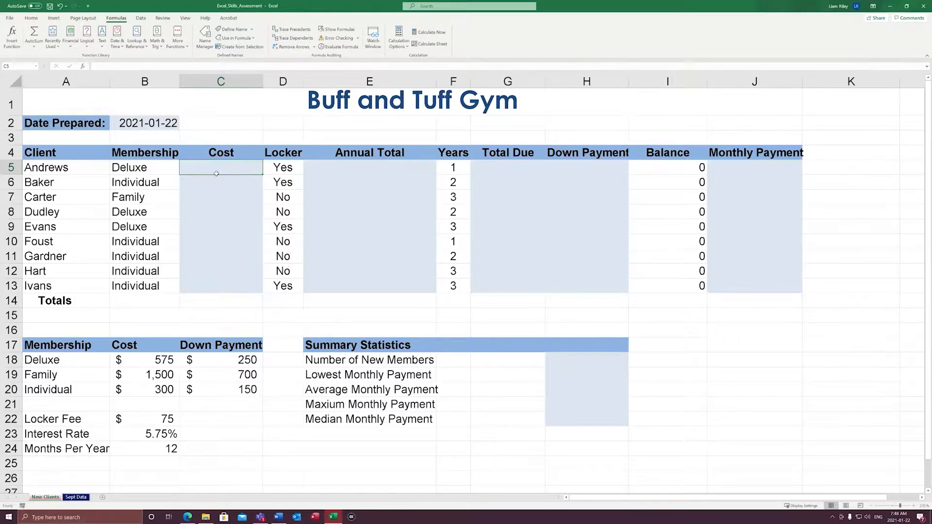
{"action": "left_click", "coordinate": [68, 172]}
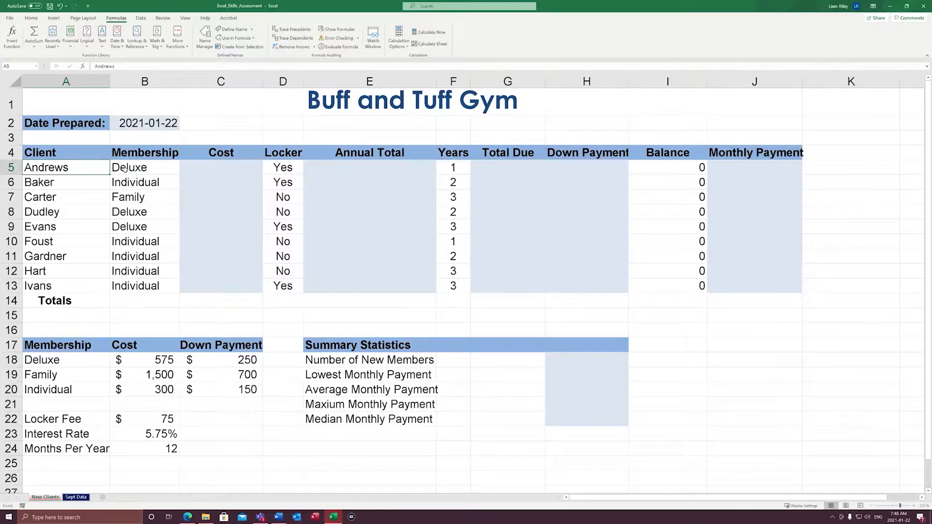
{"action": "left_click_drag", "start_coordinate": [68, 361], "coordinate": [208, 388]}
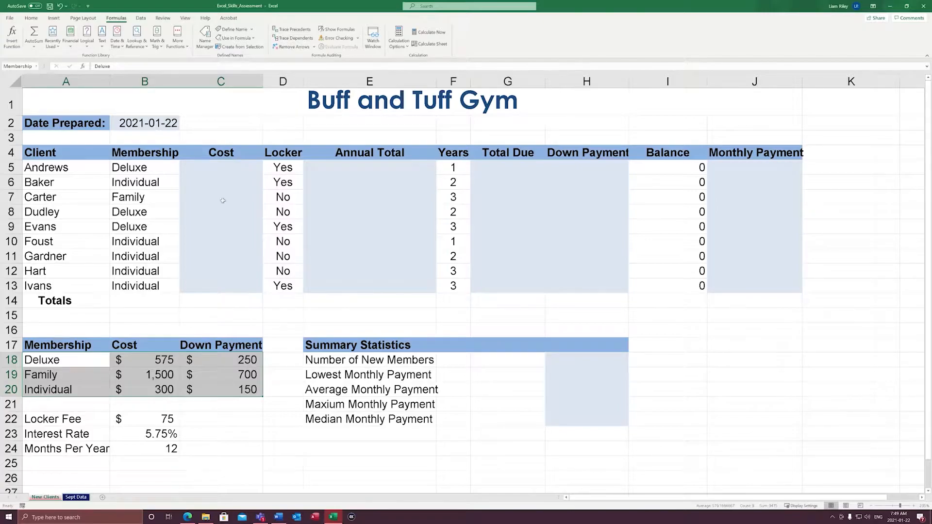
{"action": "left_click", "coordinate": [145, 171]}
{"action": "left_click", "coordinate": [149, 186]}
{"action": "left_click", "coordinate": [148, 197]}
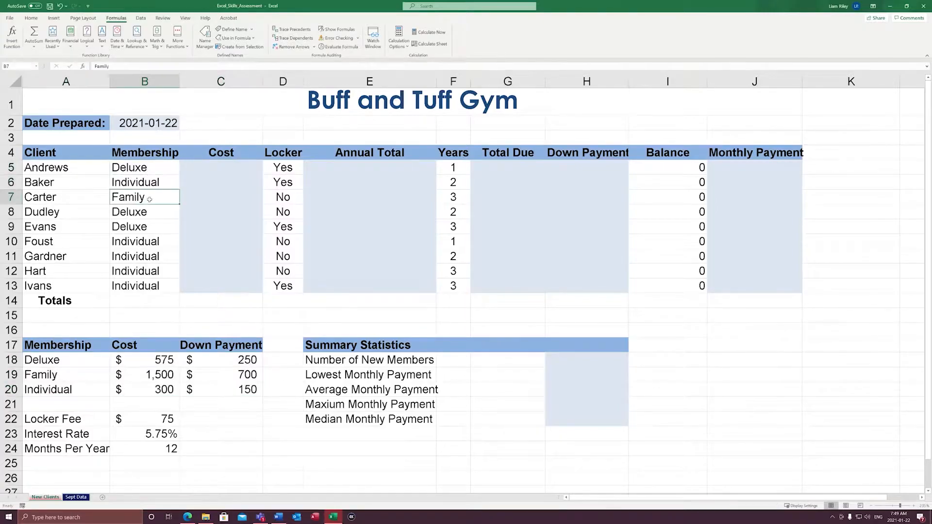
{"action": "left_click", "coordinate": [156, 211]}
{"action": "left_click", "coordinate": [156, 227]}
{"action": "left_click", "coordinate": [161, 241]}
{"action": "left_click", "coordinate": [165, 257]}
{"action": "left_click", "coordinate": [167, 272]}
{"action": "left_click", "coordinate": [168, 287]}
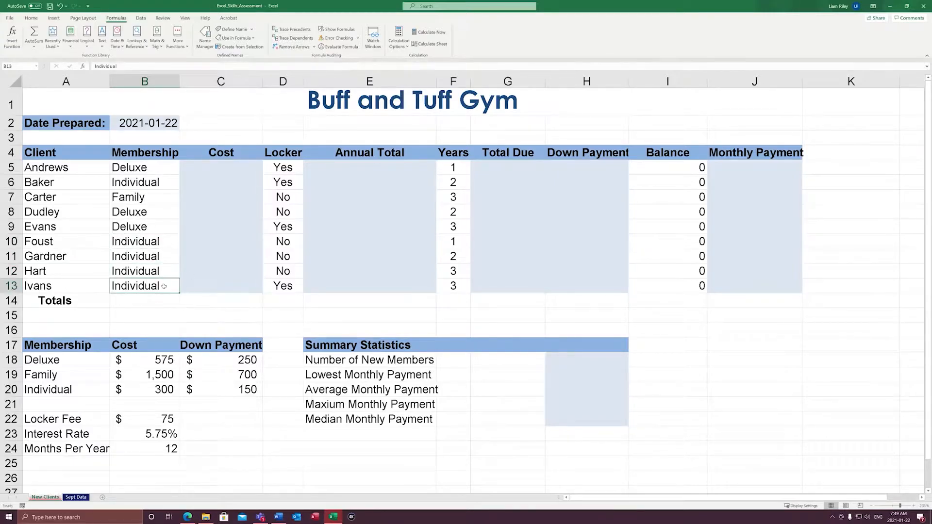
Begin a VLOOKUP function in the first Cost cell C5 with B5 as its lookup value
{"action": "left_click", "coordinate": [217, 169]}
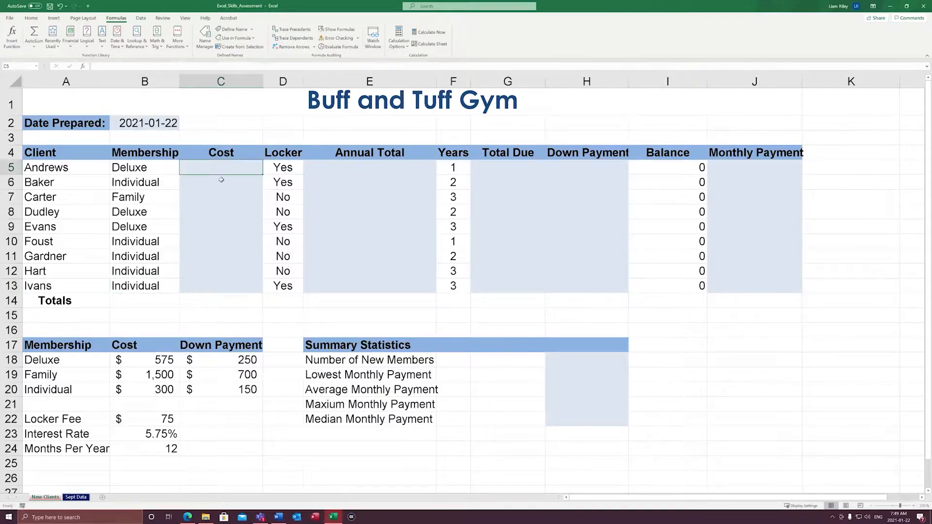
{"action": "type", "text": "=vlook"}
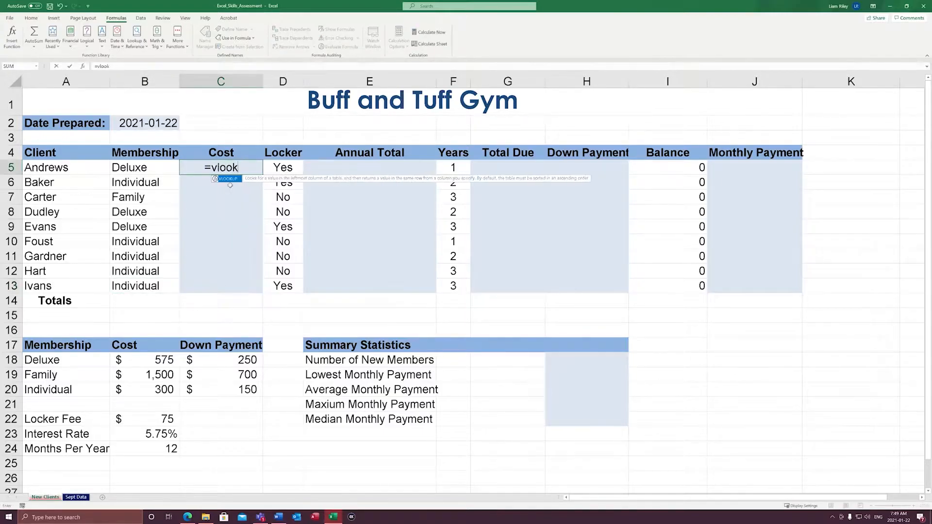
{"action": "type", "text": "up("}
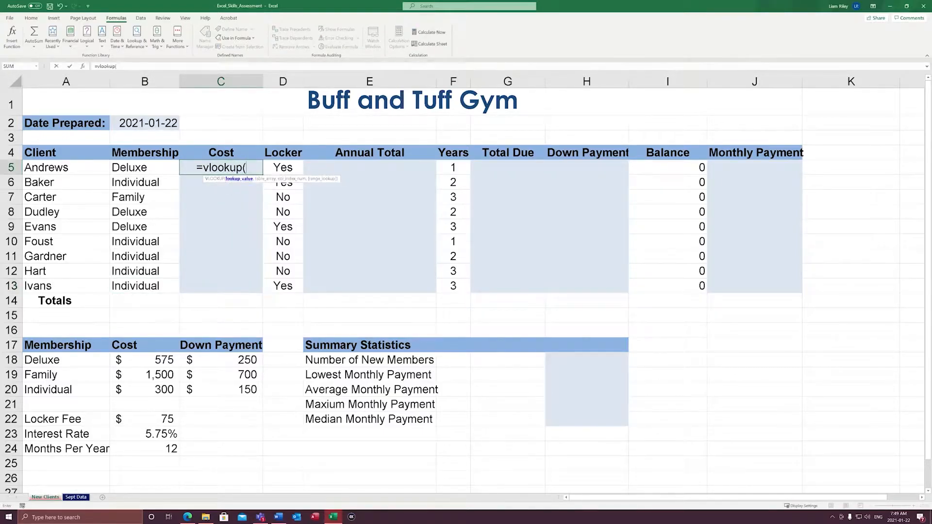
{"action": "left_click", "coordinate": [84, 66]}
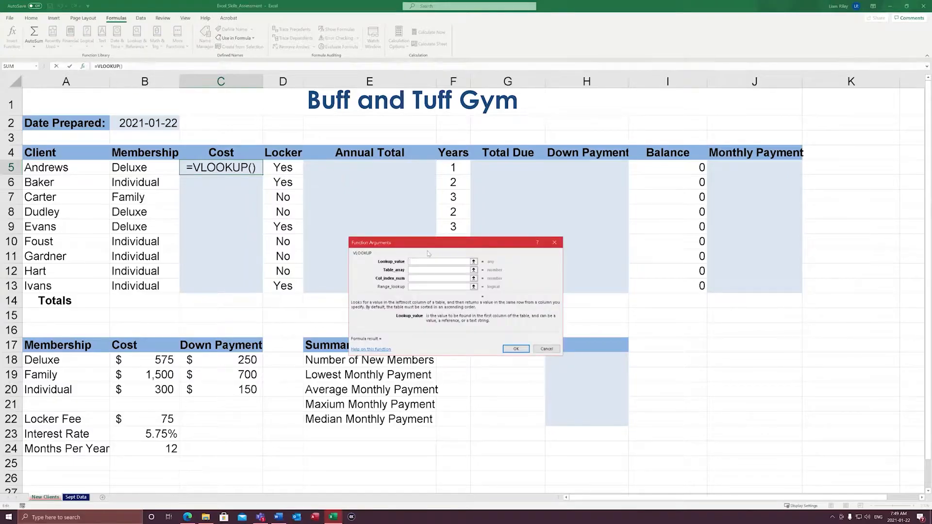
{"action": "left_click_drag", "start_coordinate": [431, 246], "coordinate": [351, 177]}
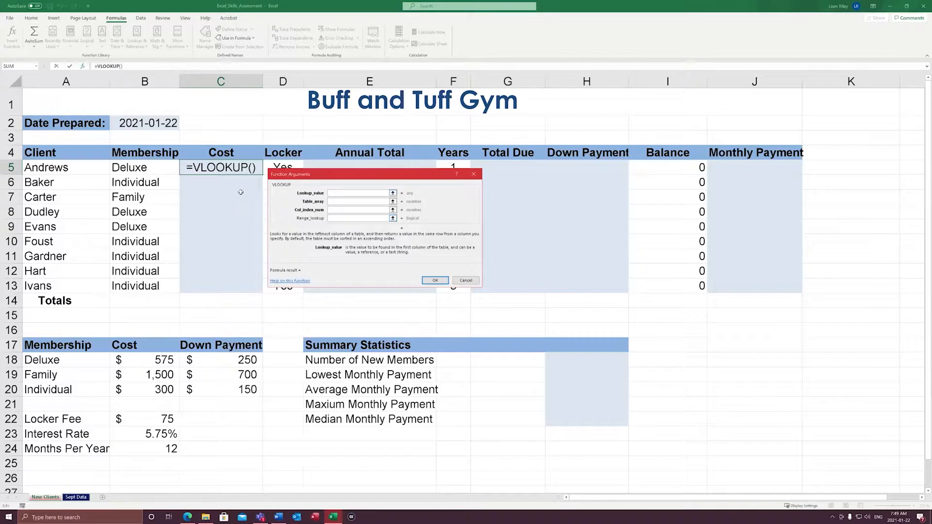
{"action": "left_click", "coordinate": [165, 171]}
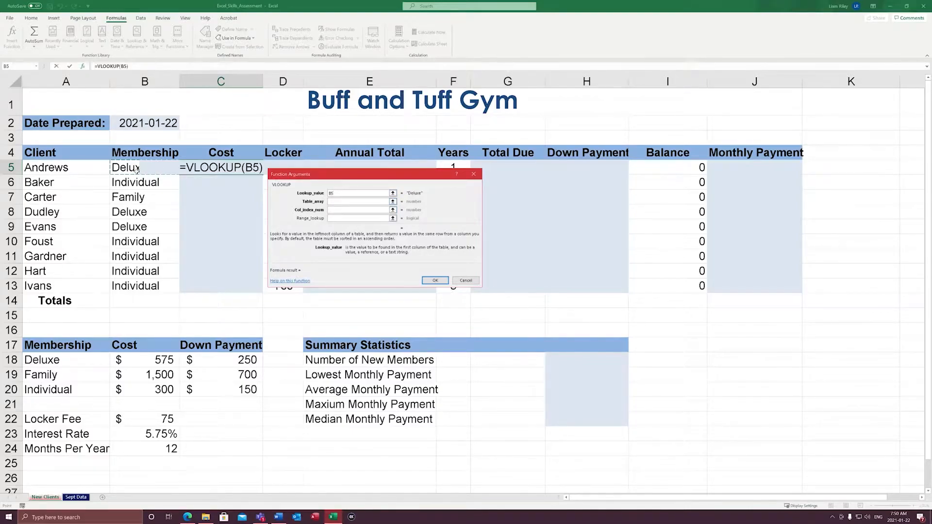
{"action": "key", "text": "Tab"}
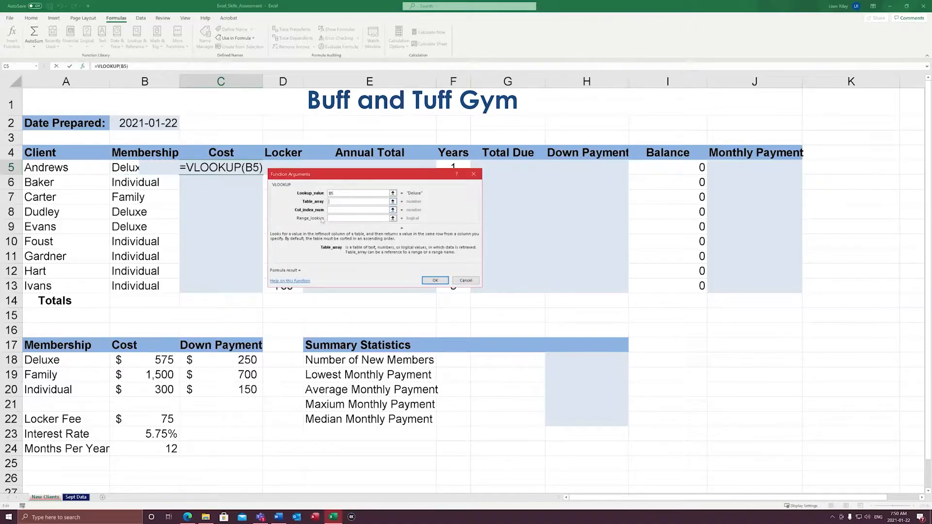
{"action": "type", "text": "Mem"}
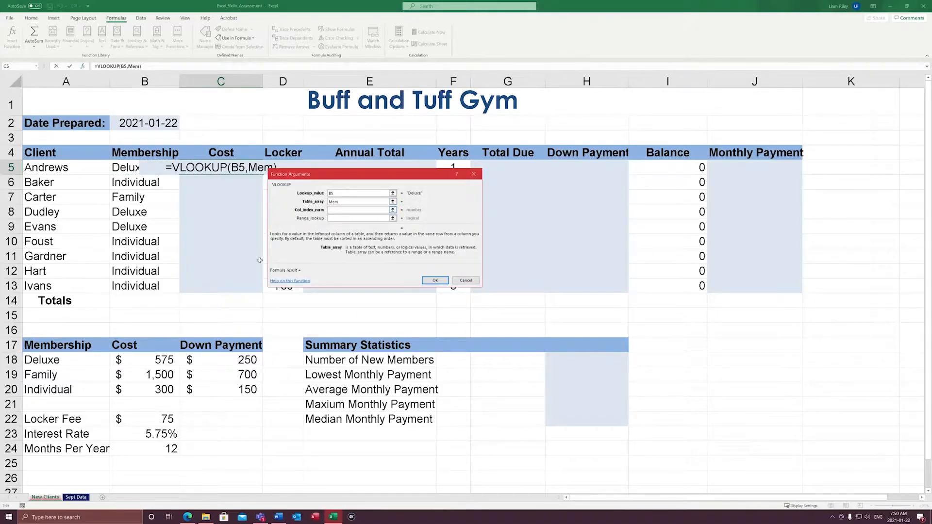
{"action": "type", "text": "bership"}
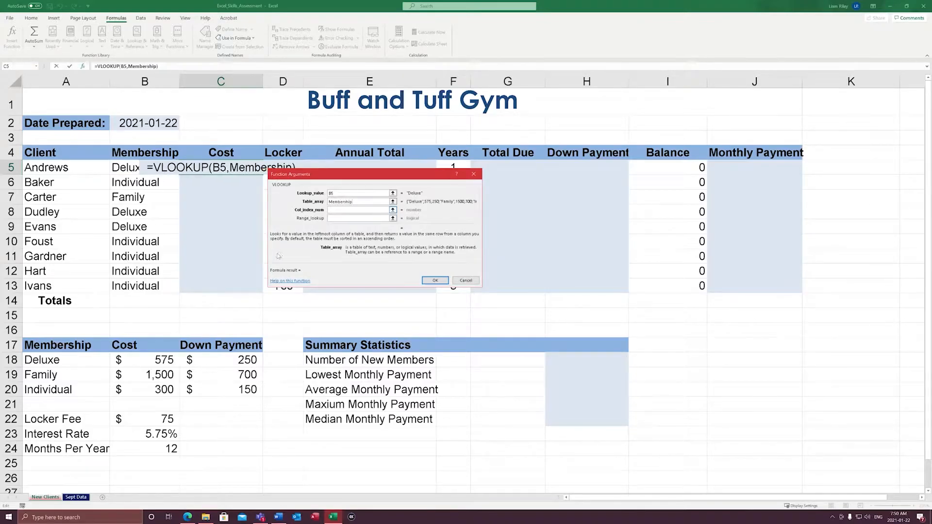
{"action": "left_click_drag", "start_coordinate": [353, 202], "coordinate": [266, 198]}
{"action": "key", "text": "BackSpace"}
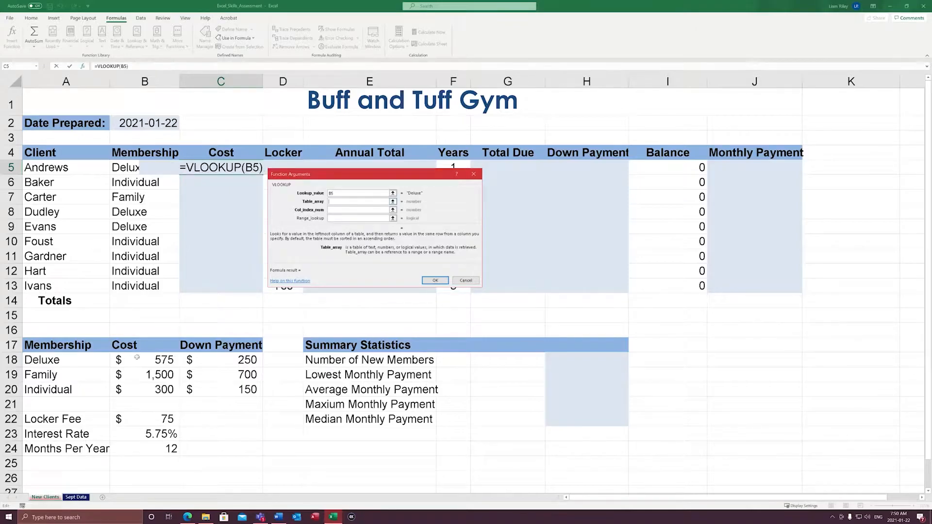
Complete the VLOOKUP with the Membership range A18:C20 as table array and column index 2, and accept the formula in C5
{"action": "left_click_drag", "start_coordinate": [41, 362], "coordinate": [229, 394]}
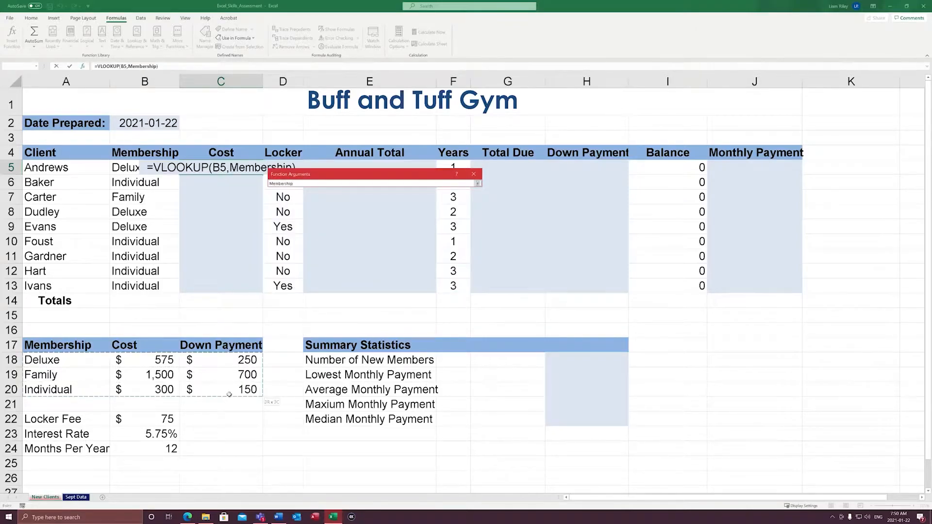
{"action": "left_click_drag", "start_coordinate": [229, 395], "coordinate": [229, 394]}
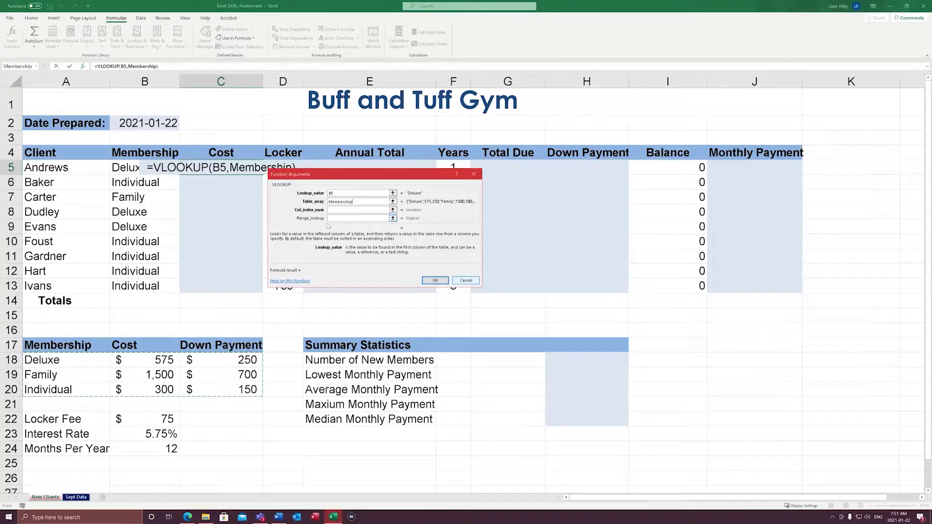
{"action": "left_click", "coordinate": [341, 210]}
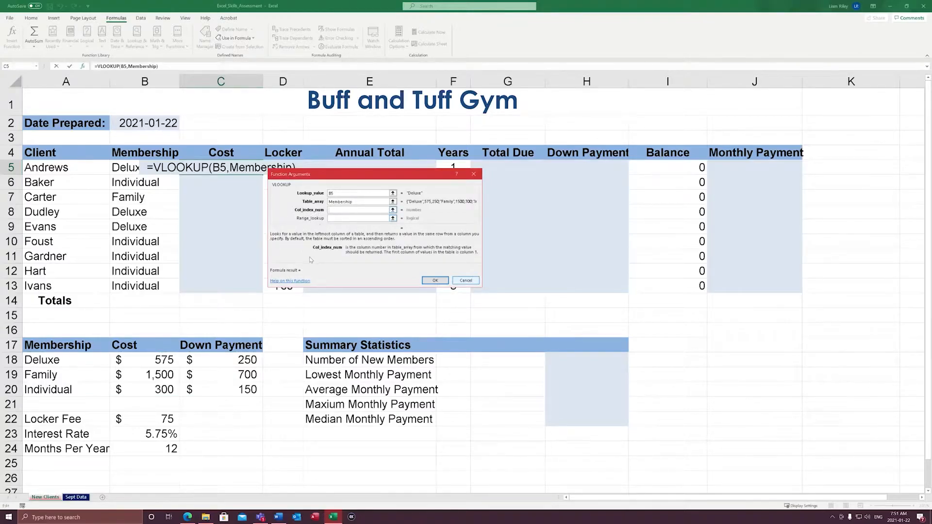
{"action": "type", "text": "2"}
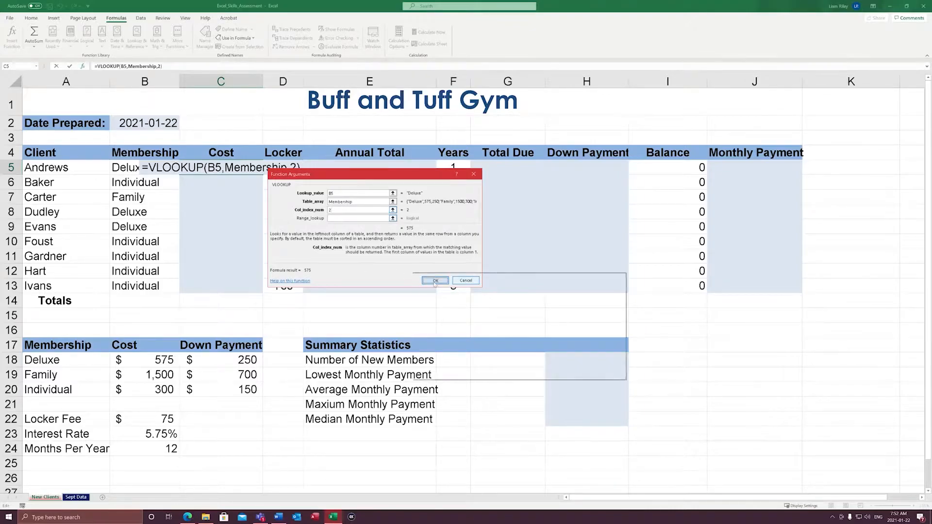
{"action": "left_click_drag", "start_coordinate": [307, 176], "coordinate": [452, 274]}
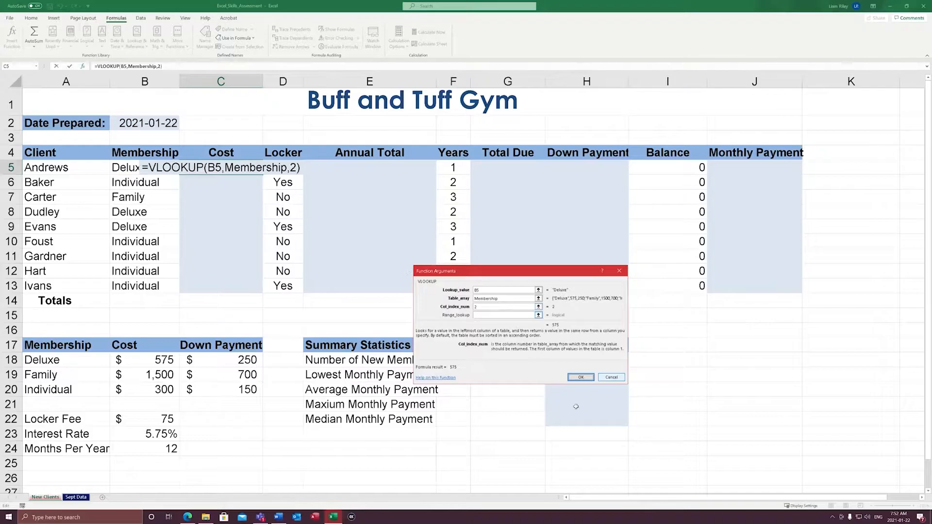
{"action": "left_click", "coordinate": [582, 378]}
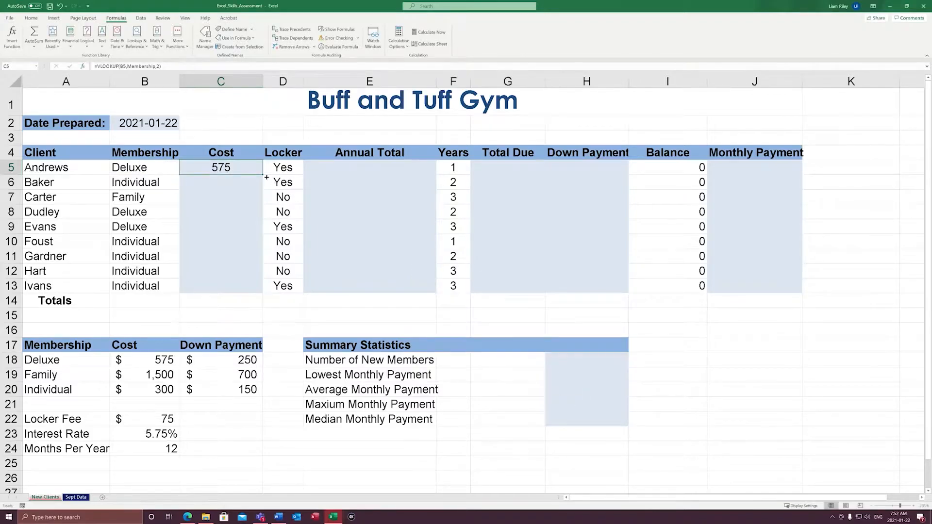
Fill the cost lookup formula from C5 down through C14 and clear the surplus copy from the Totals row
{"action": "left_click_drag", "start_coordinate": [266, 179], "coordinate": [266, 306]}
{"action": "left_click", "coordinate": [262, 304]}
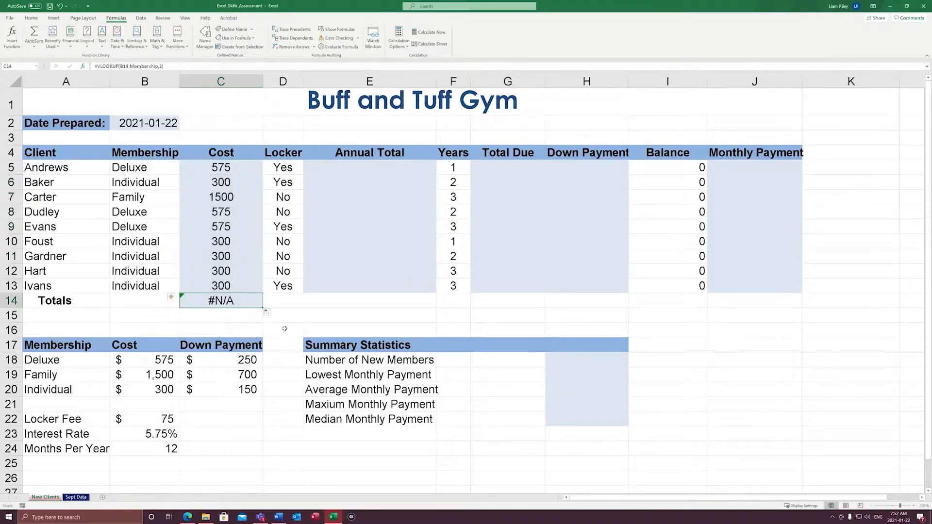
{"action": "key", "text": "Delete"}
{"action": "left_click", "coordinate": [292, 317]}
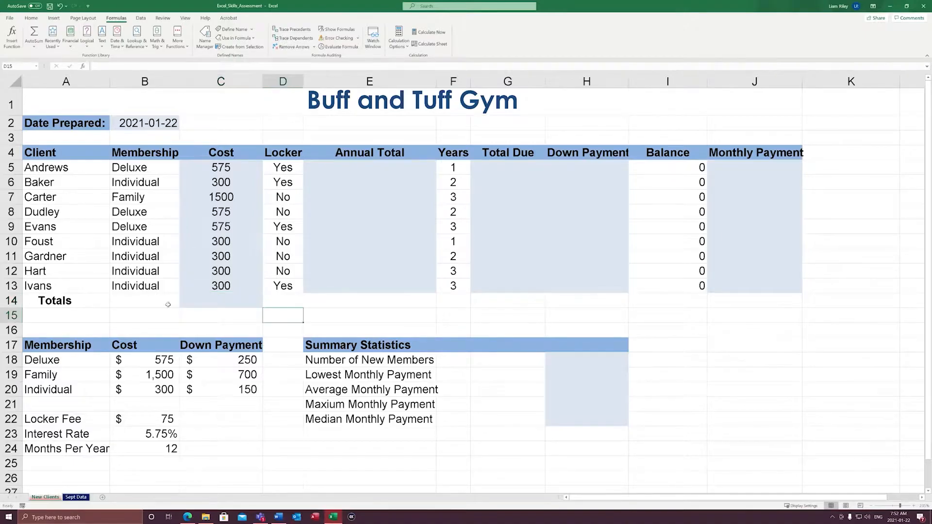
{"action": "left_click", "coordinate": [14, 301]}
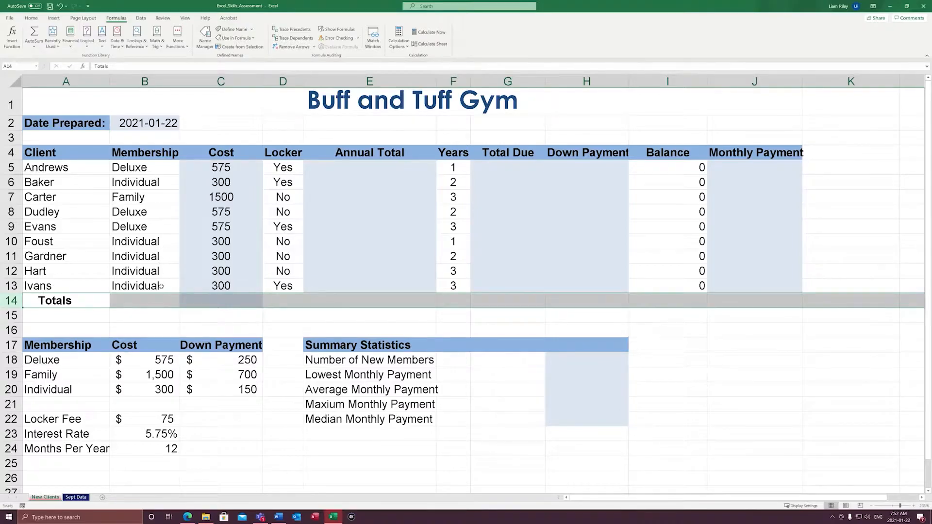
{"action": "left_click", "coordinate": [260, 320]}
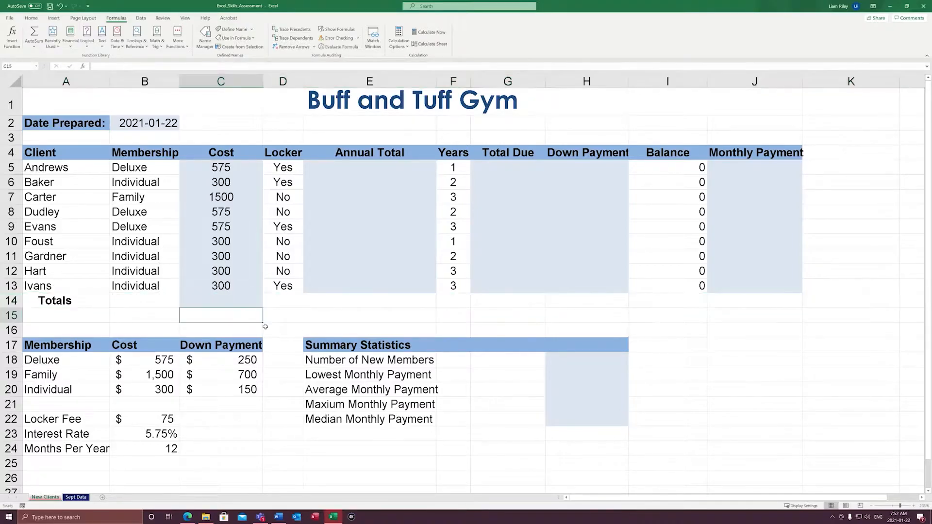
{"action": "left_click", "coordinate": [11, 301]}
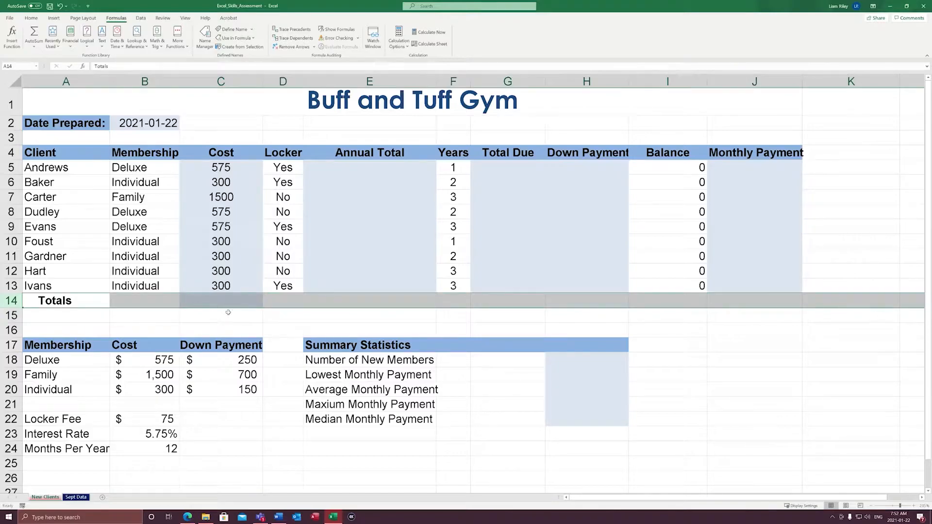
{"action": "left_click", "coordinate": [312, 302]}
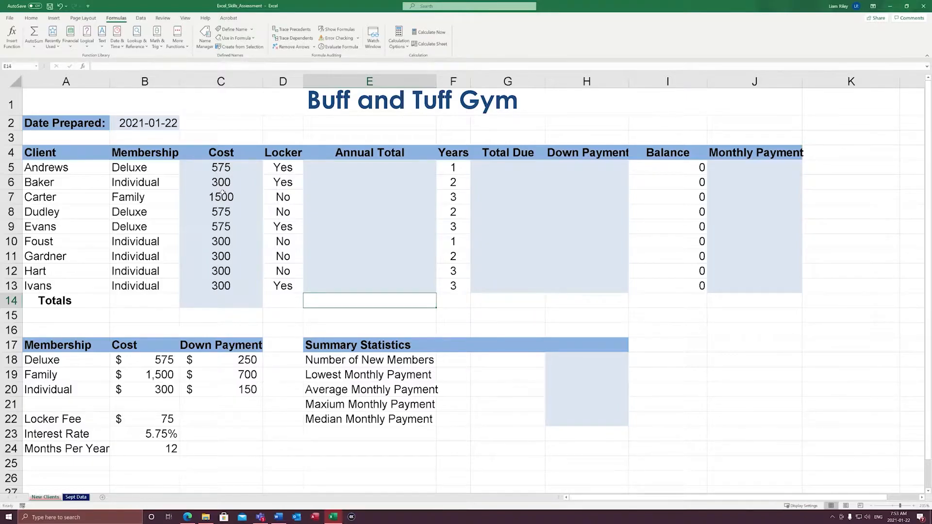
{"action": "left_click", "coordinate": [170, 426]}
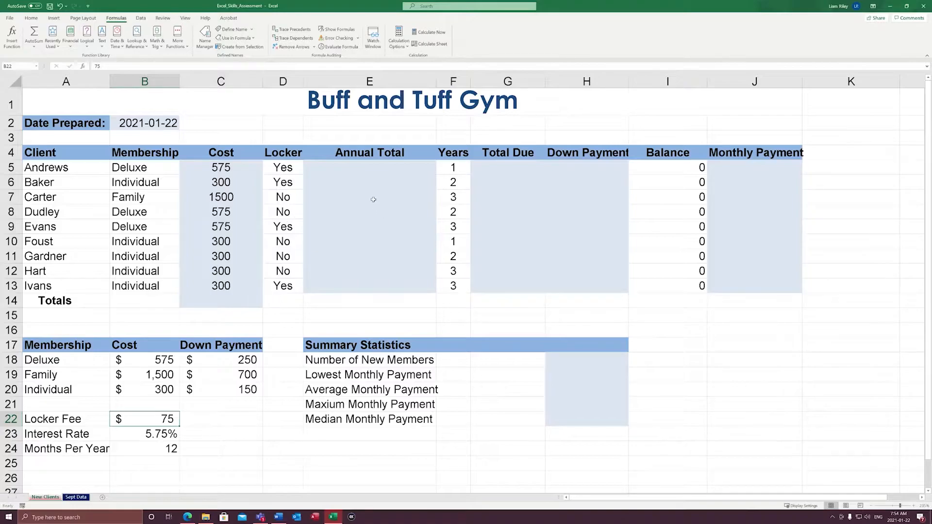
Begin an IF function in the first Annual Total cell E5 and bring up its function arguments clear of the Locker column
{"action": "left_click", "coordinate": [360, 171]}
{"action": "type", "text": "=if("}
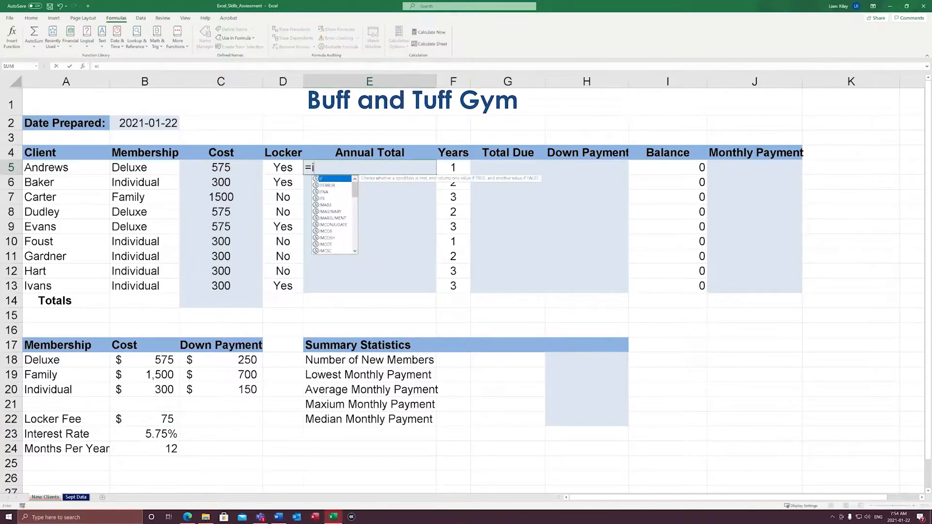
{"action": "left_click", "coordinate": [85, 67]}
{"action": "left_click_drag", "start_coordinate": [504, 274], "coordinate": [497, 179]}
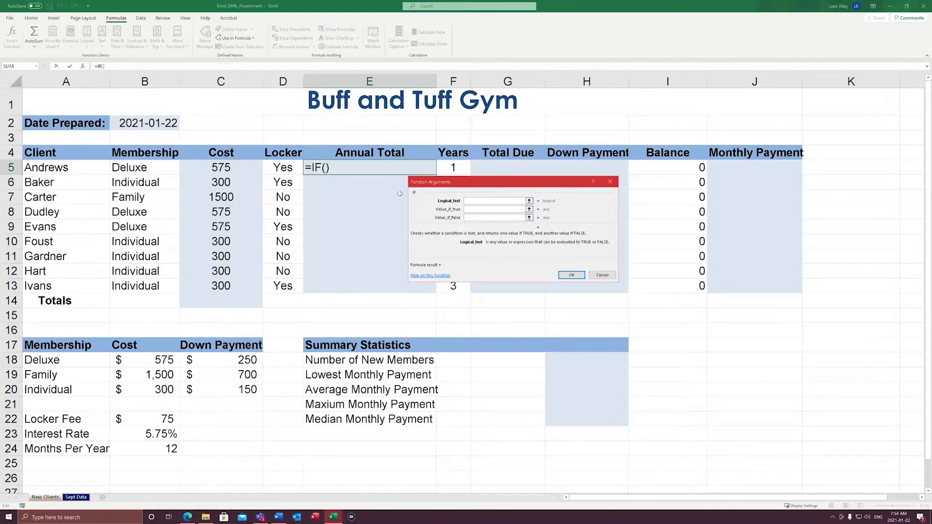
{"action": "left_click", "coordinate": [291, 172]}
{"action": "type", "text": "="}
{"action": "type", "text": "\""}
{"action": "left_click", "coordinate": [285, 173]}
{"action": "type", "text": "\""}
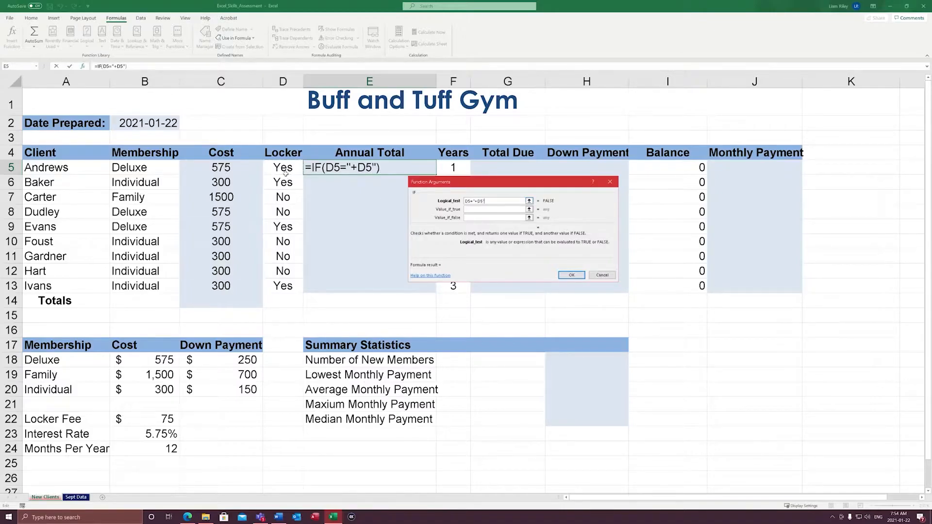
{"action": "key", "text": "BackSpace"}
{"action": "left_click", "coordinate": [476, 201]}
{"action": "key", "text": "BackSpace"}
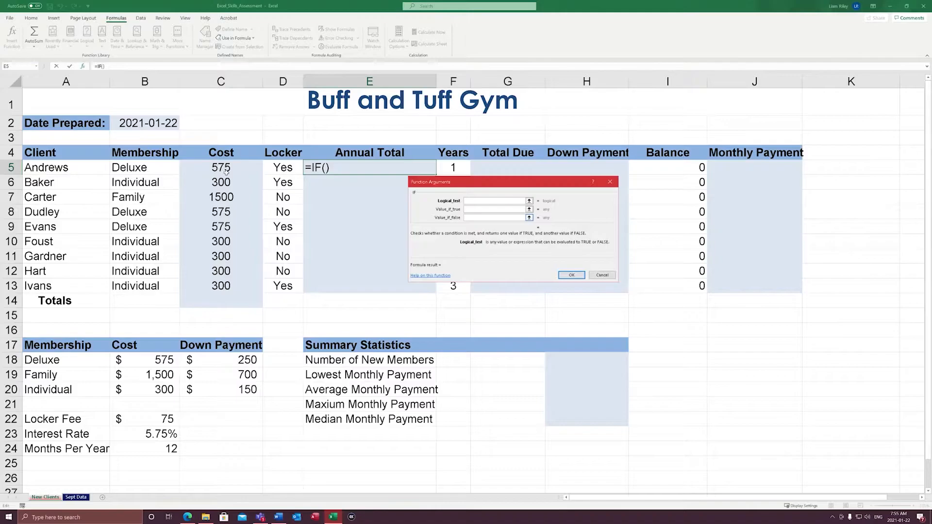
Set the IF function's logical test to D5="Yes" to check whether the client rents a locker
{"action": "left_click", "coordinate": [286, 169]}
{"action": "type", "text": "=\"Yes\""}
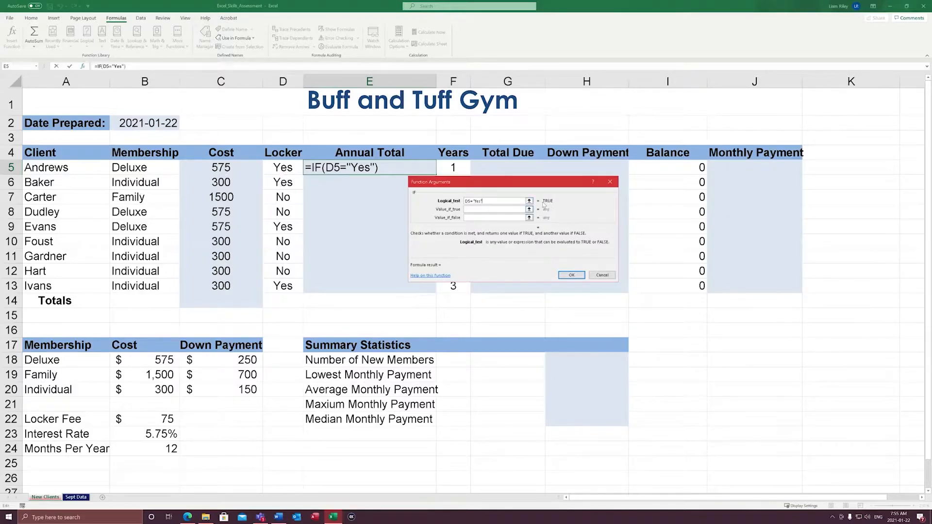
Set the IF function's value if true to C5+$B$22, adding the locker fee as an absolute reference
{"action": "left_click", "coordinate": [469, 210]}
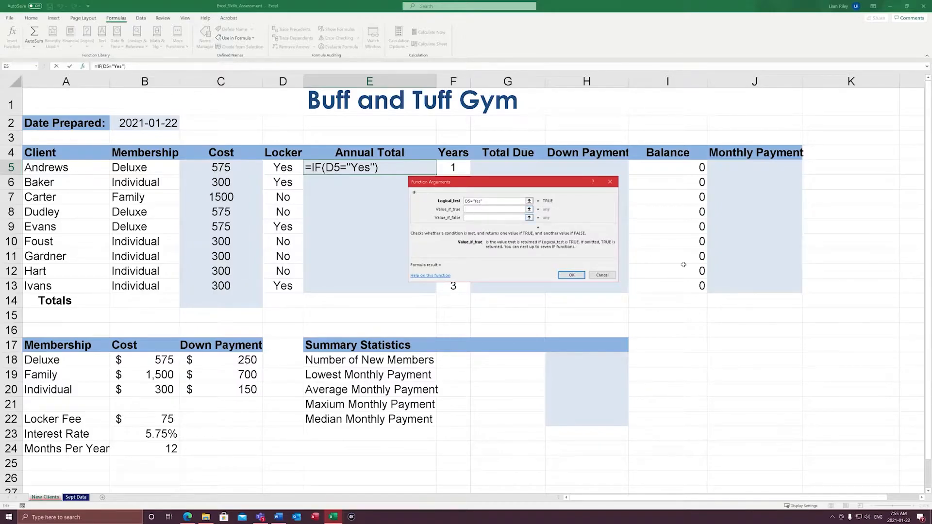
{"action": "left_click", "coordinate": [221, 168]}
{"action": "type", "text": "+"}
{"action": "left_click", "coordinate": [171, 420]}
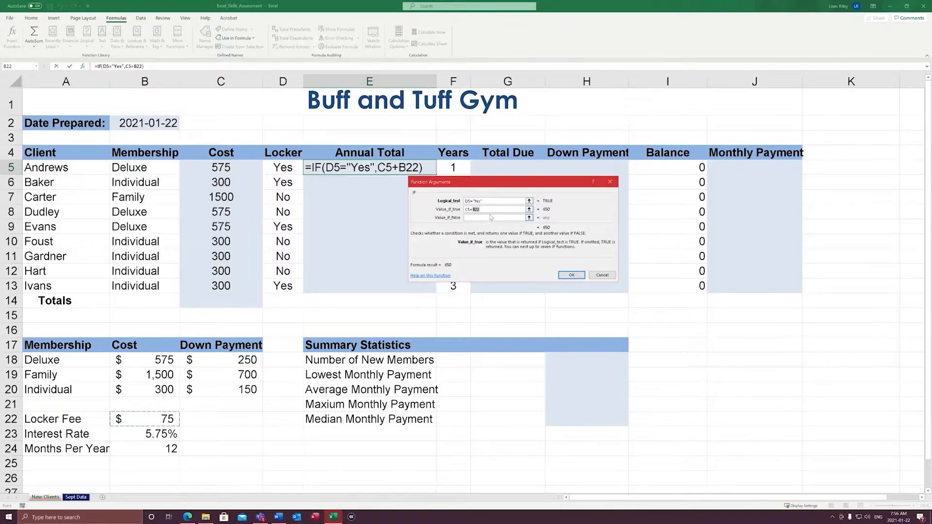
{"action": "key", "text": "F4"}
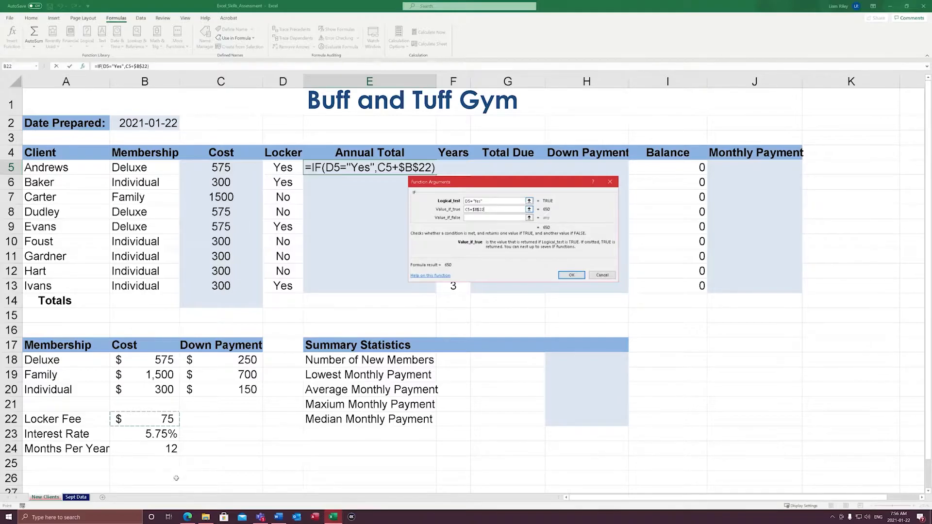
{"action": "scroll", "coordinate": [171, 461], "scroll_direction": "down", "scroll_amount": 3}
{"action": "scroll", "coordinate": [171, 453], "scroll_direction": "up", "scroll_amount": 2}
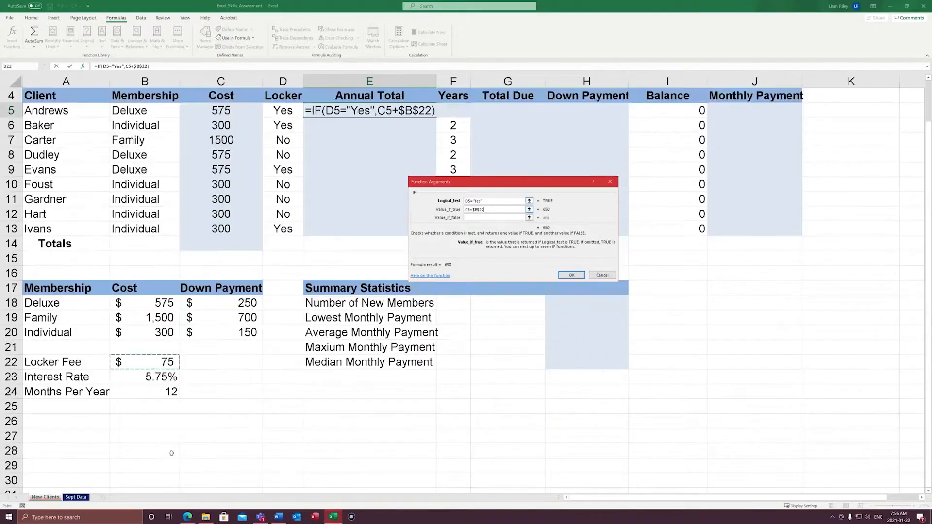
{"action": "scroll", "coordinate": [171, 453], "scroll_direction": "up", "scroll_amount": 1}
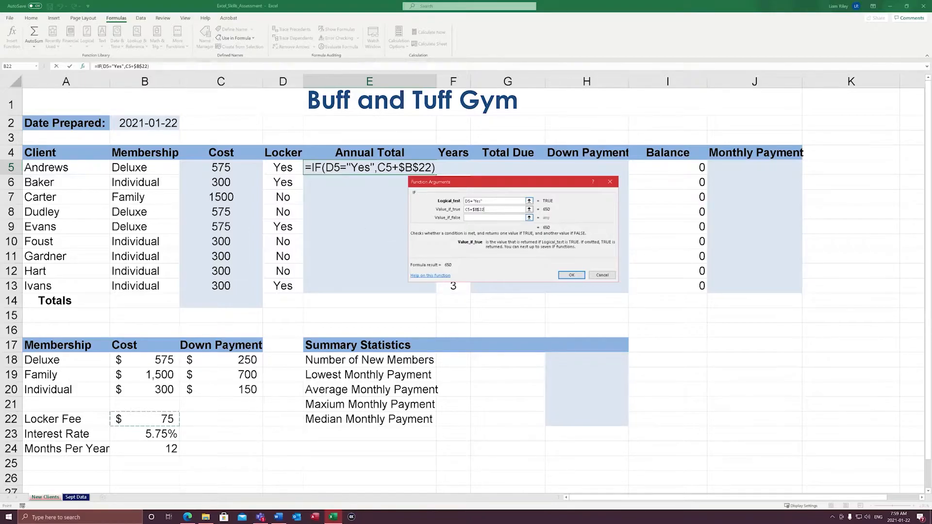
Complete the IF function with C5 as the value if false and fill the formula from E5 down through E13
{"action": "left_click", "coordinate": [481, 218]}
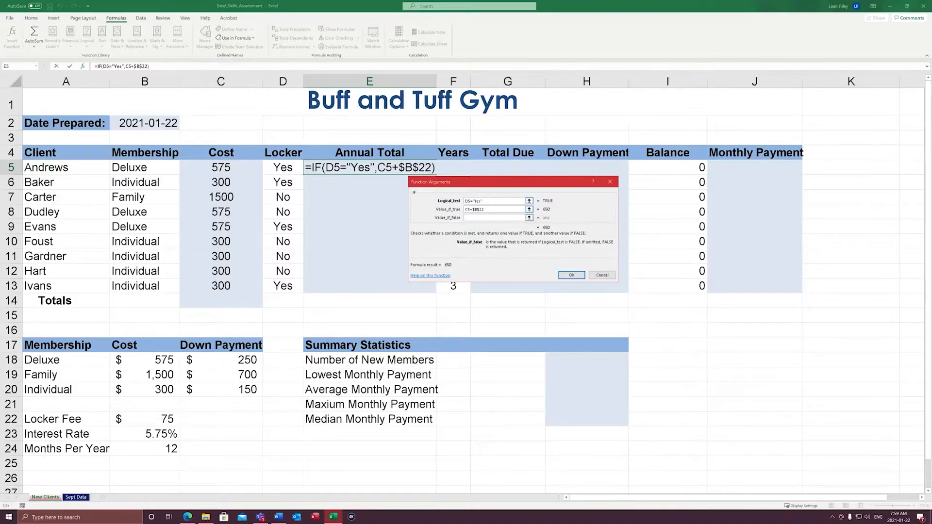
{"action": "left_click", "coordinate": [218, 171]}
{"action": "left_click", "coordinate": [571, 275]}
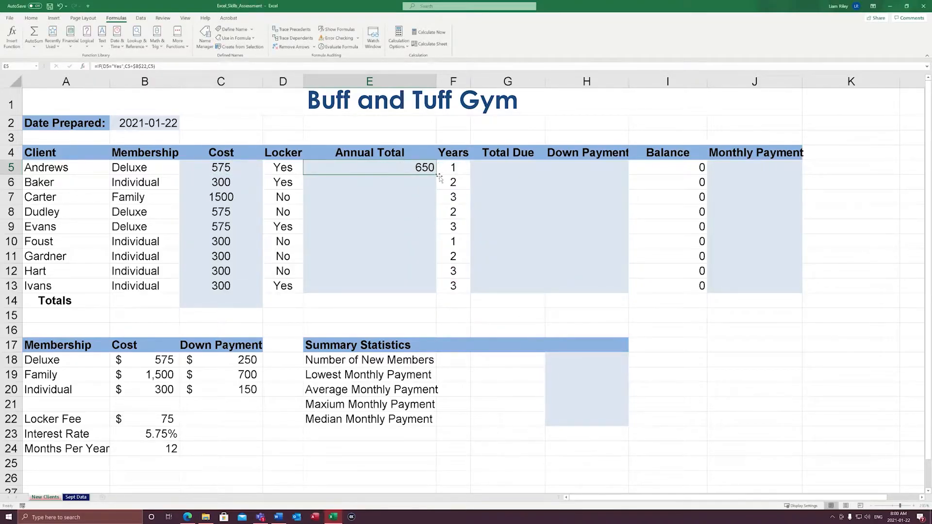
{"action": "left_click_drag", "start_coordinate": [439, 178], "coordinate": [437, 294]}
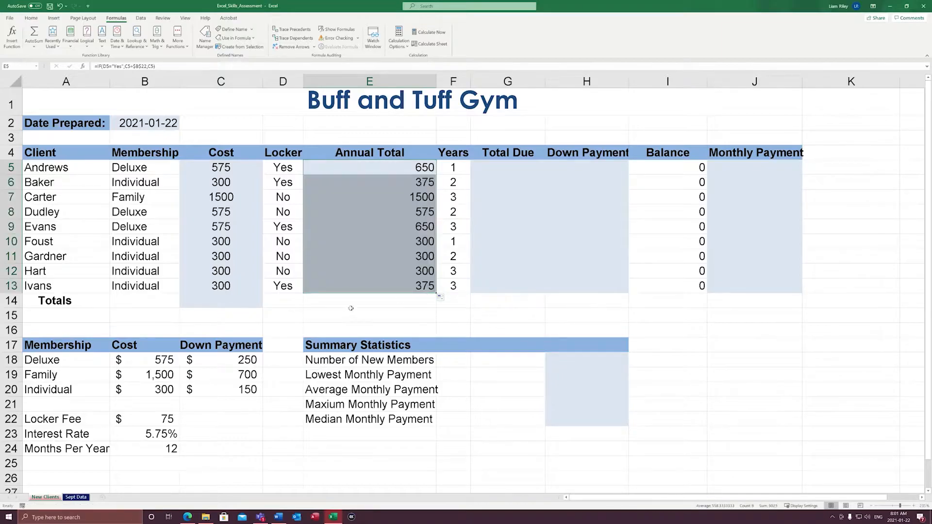
{"action": "left_click", "coordinate": [454, 257]}
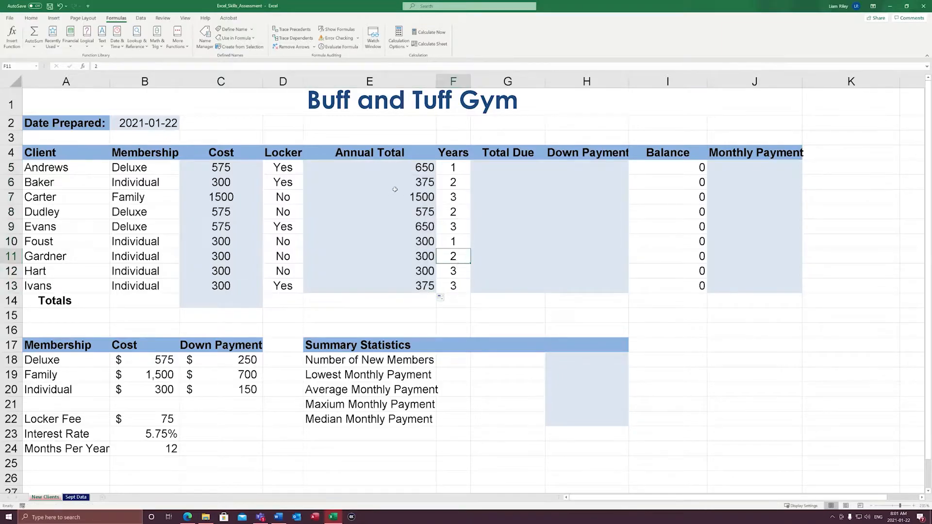
Check the annual totals in rows 6 and 7 against cost and locker rental, and review the Annual Total and Years columns
{"action": "left_click_drag", "start_coordinate": [178, 187], "coordinate": [371, 187]}
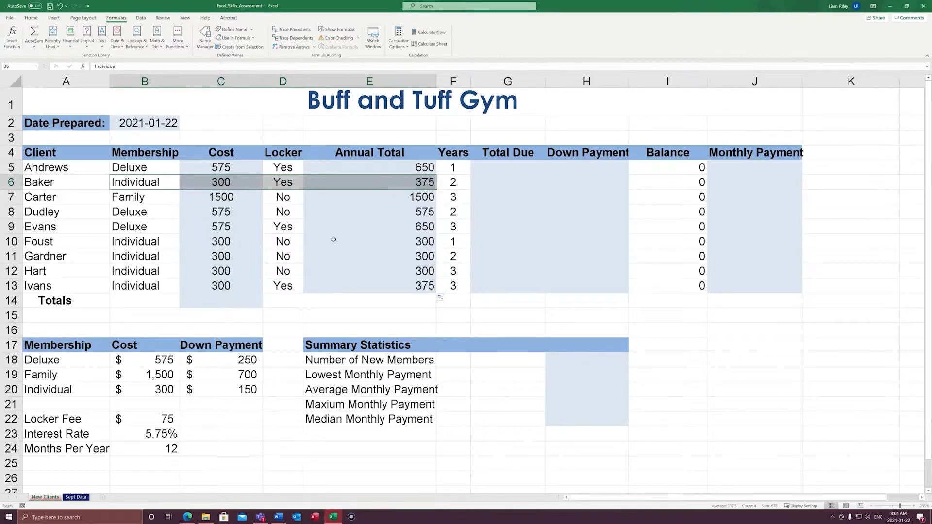
{"action": "left_click_drag", "start_coordinate": [228, 202], "coordinate": [368, 196]}
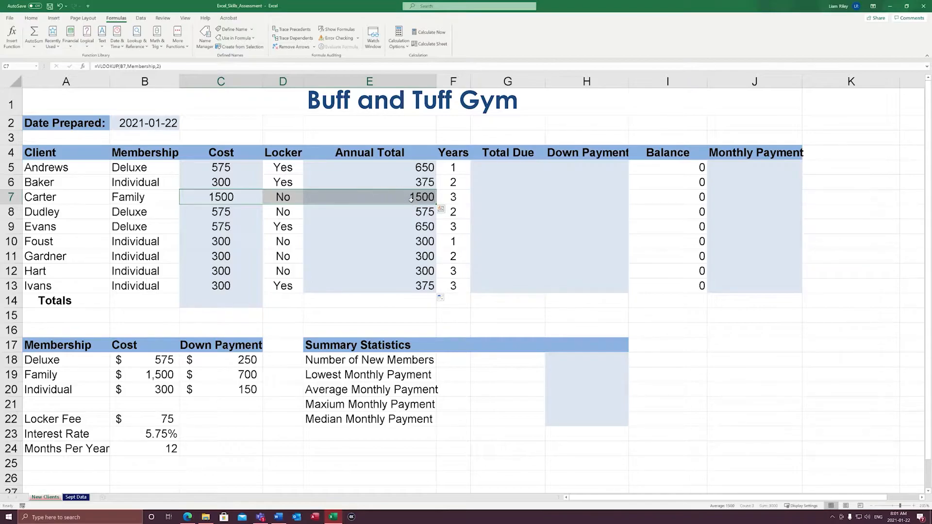
{"action": "left_click", "coordinate": [493, 271]}
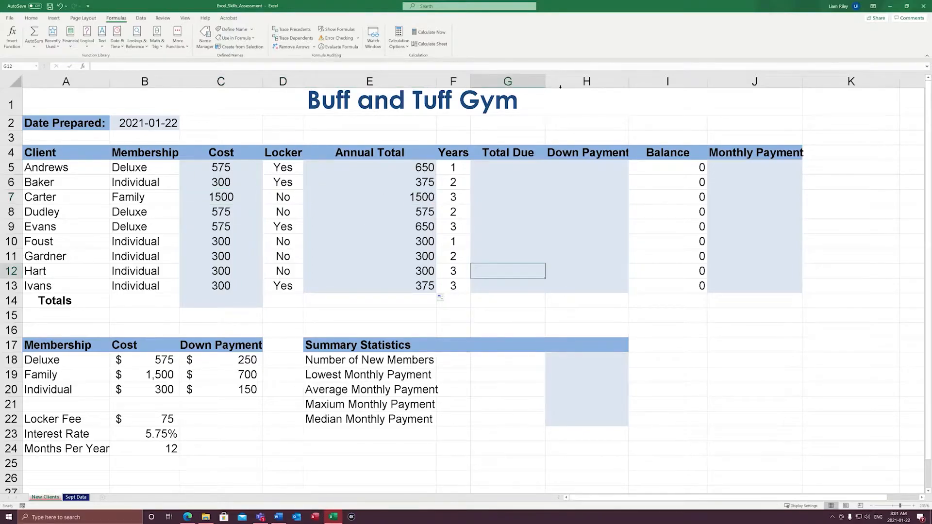
{"action": "left_click", "coordinate": [509, 172]}
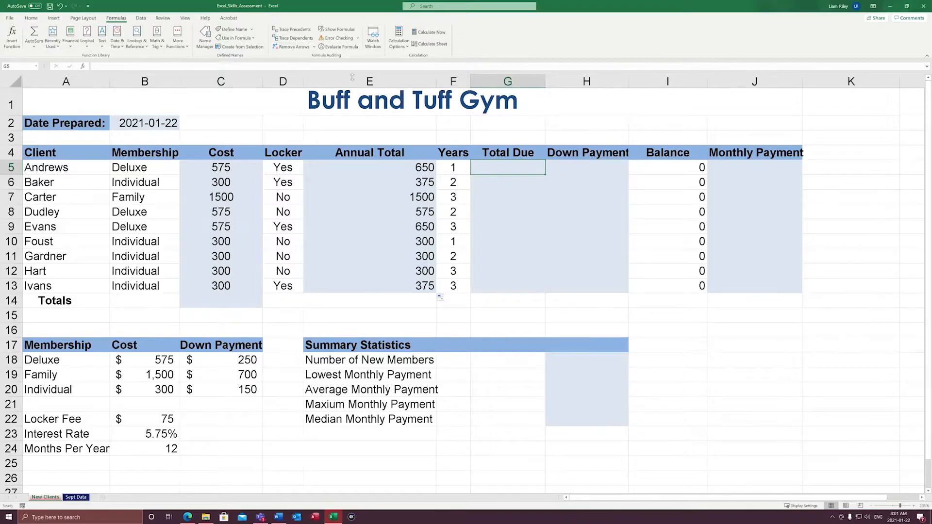
{"action": "left_click_drag", "start_coordinate": [370, 152], "coordinate": [375, 284]}
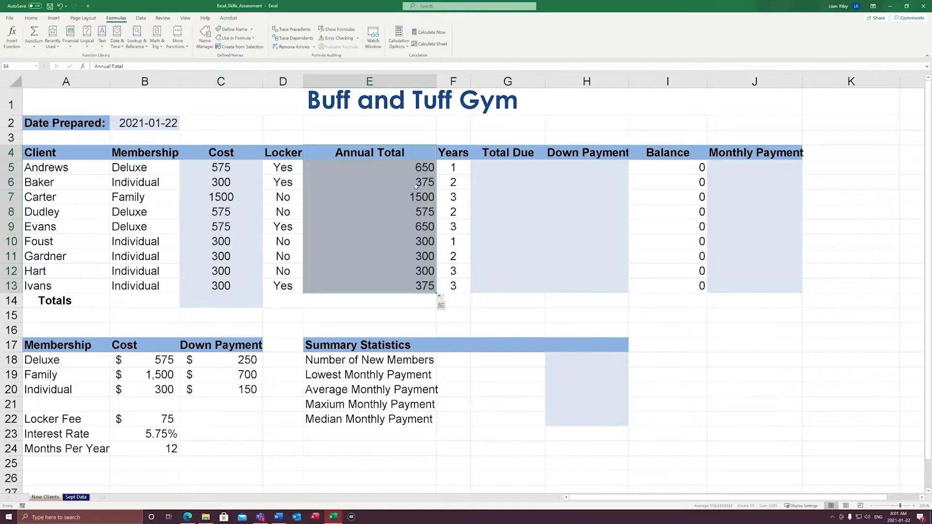
{"action": "left_click", "coordinate": [441, 171]}
{"action": "left_click", "coordinate": [463, 187]}
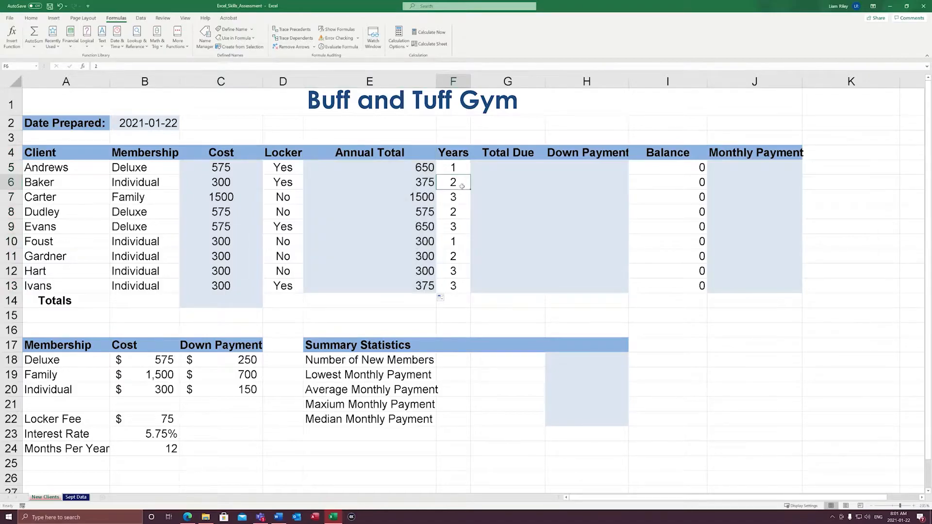
{"action": "left_click", "coordinate": [463, 203]}
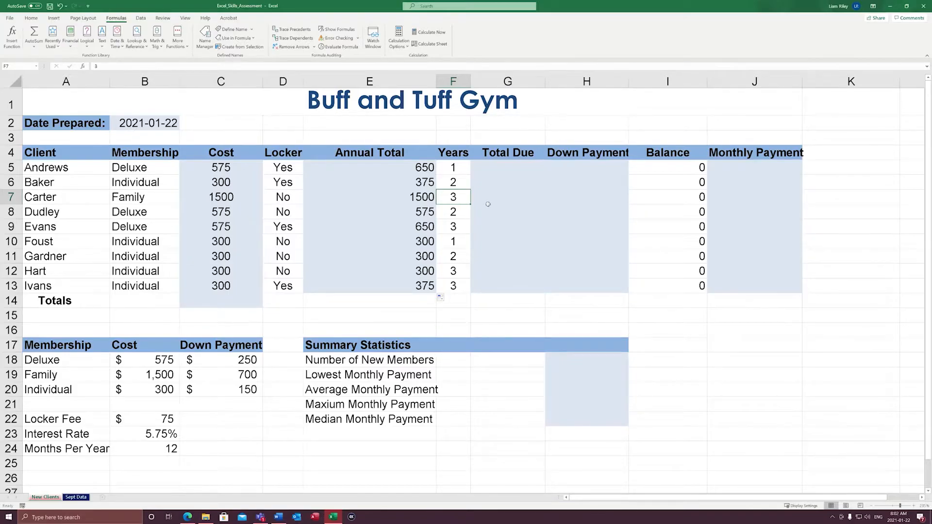
Enter =E5*F5 in the first Total Due cell G5, fill it down through G13, and review row 7
{"action": "left_click", "coordinate": [518, 170]}
{"action": "type", "text": "="}
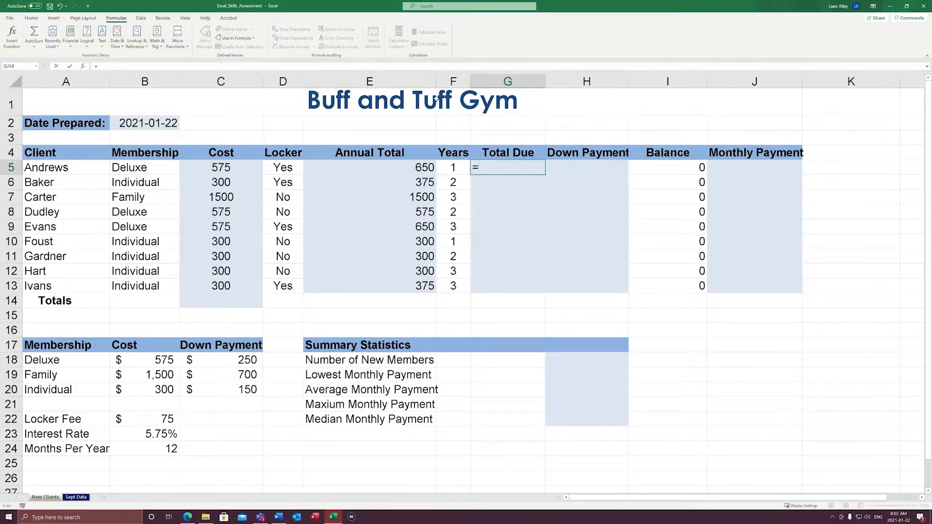
{"action": "left_click", "coordinate": [419, 170]}
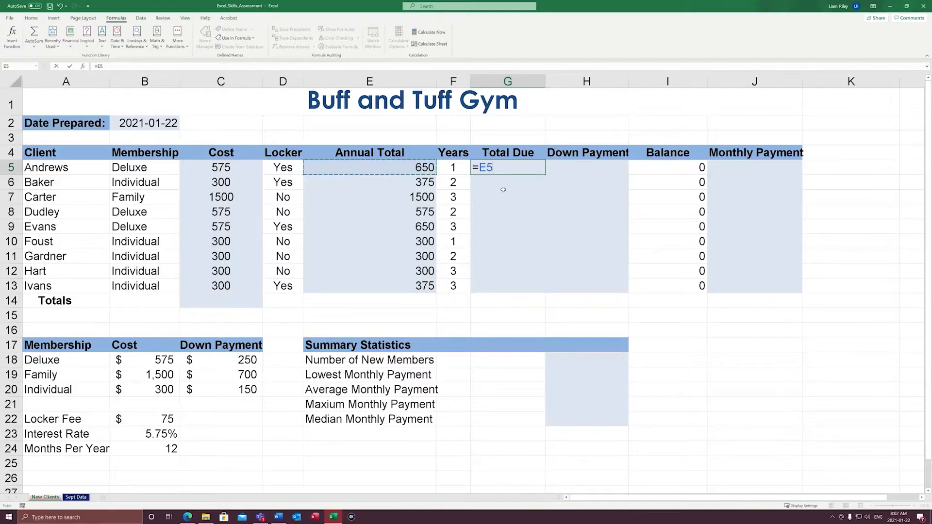
{"action": "type", "text": "*"}
{"action": "left_click", "coordinate": [460, 172]}
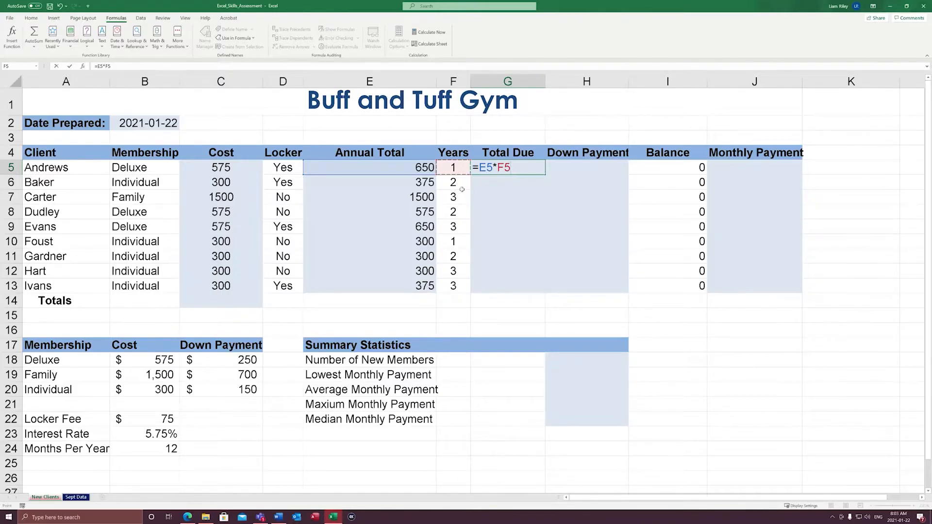
{"action": "key", "text": "ctrl+Return"}
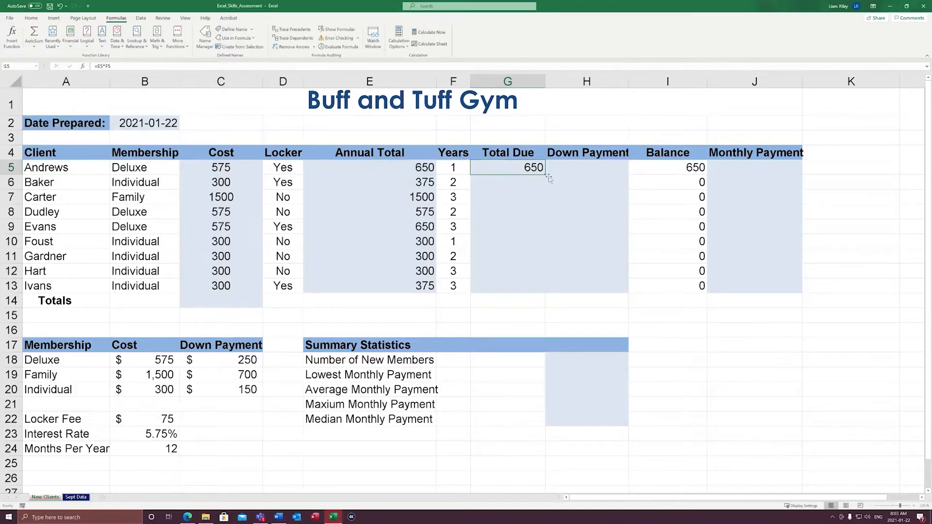
{"action": "left_click_drag", "start_coordinate": [549, 179], "coordinate": [565, 306]}
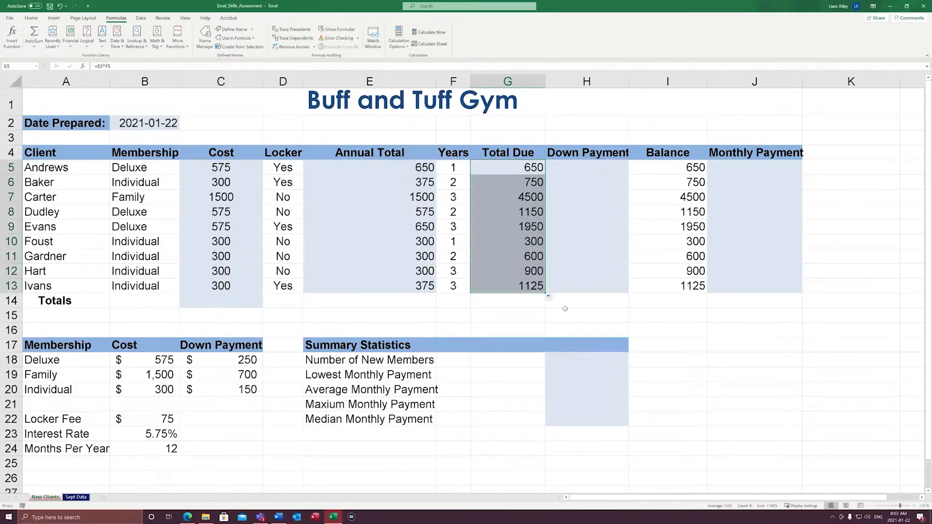
{"action": "left_click", "coordinate": [570, 243]}
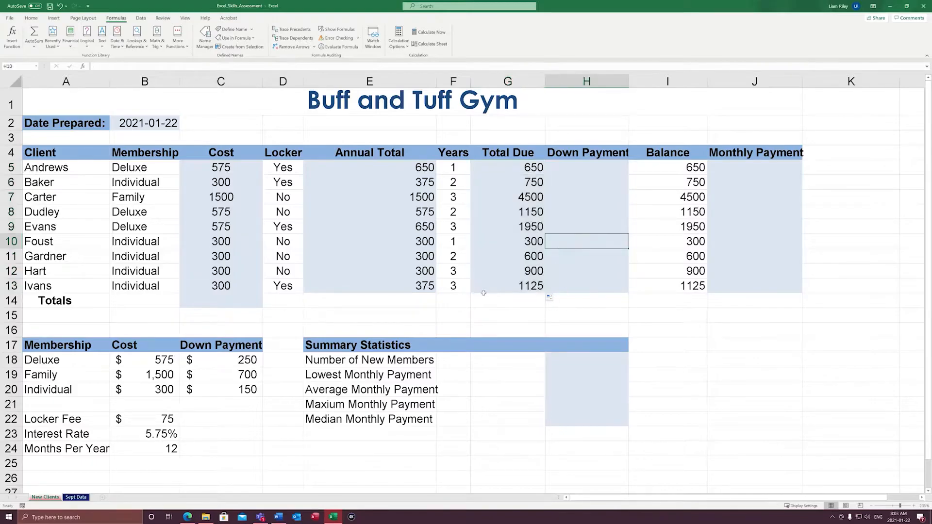
{"action": "left_click", "coordinate": [11, 197]}
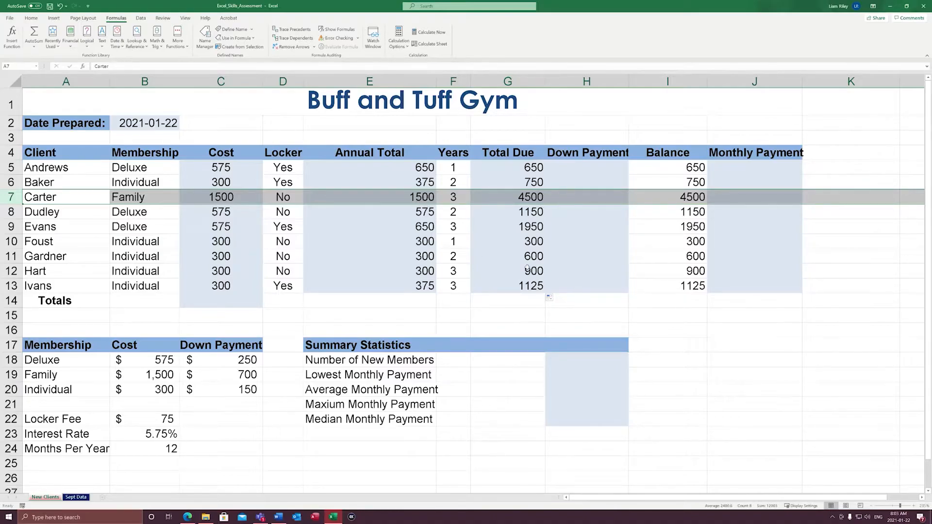
Begin a VLOOKUP function in the first Down Payment cell H5 and bring up its function arguments clear of the client rows
{"action": "left_click", "coordinate": [570, 216]}
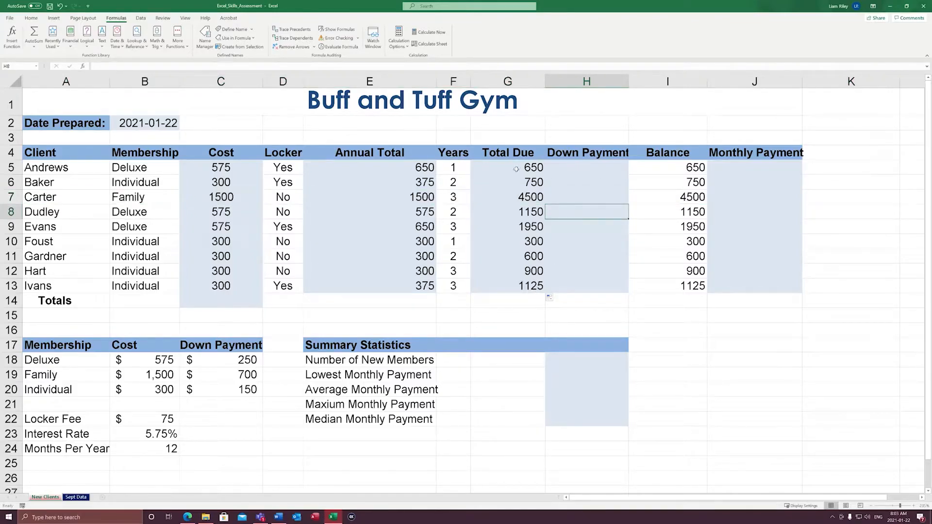
{"action": "key", "text": "Up"}
{"action": "key", "text": "Up"}
{"action": "key", "text": "Up"}
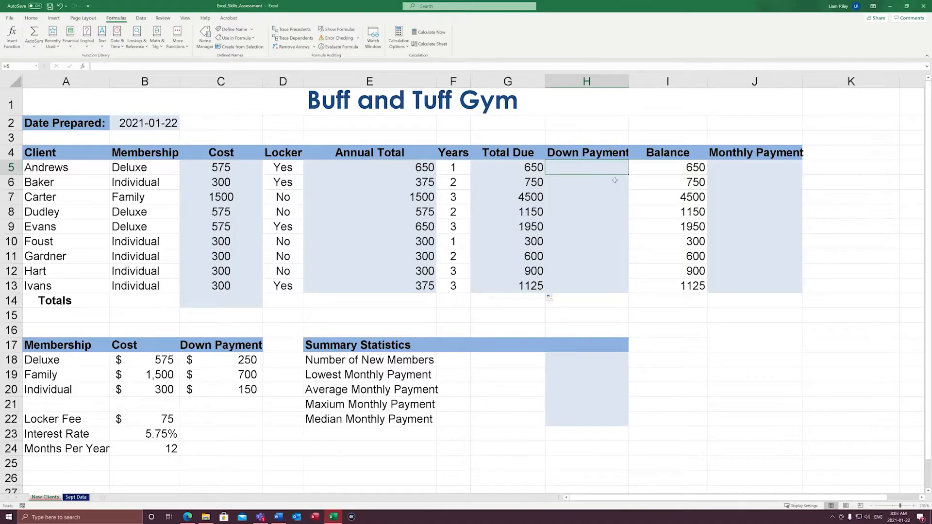
{"action": "type", "text": "=vlooku"}
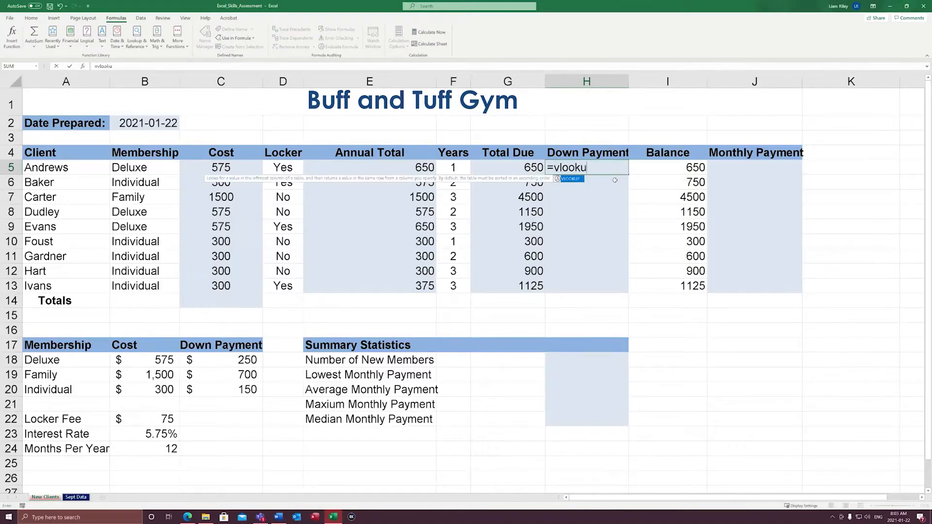
{"action": "type", "text": "p("}
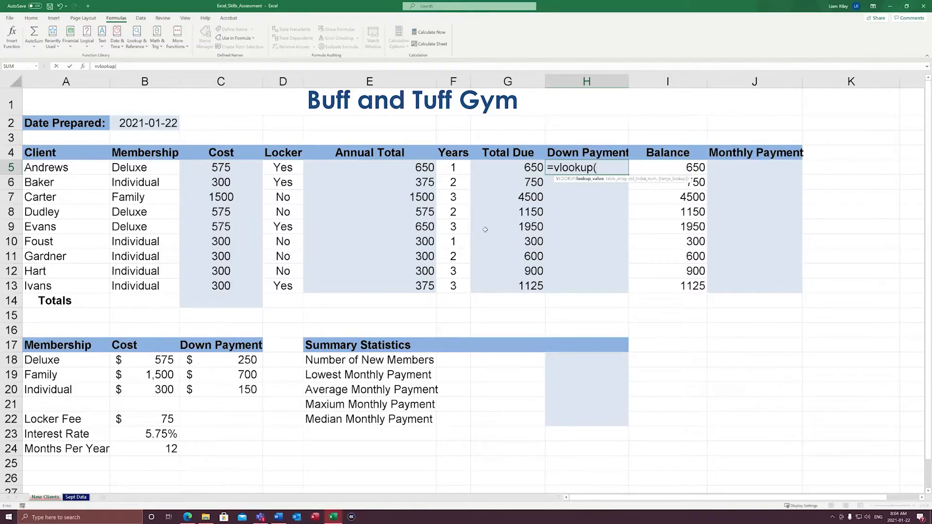
{"action": "key", "text": "ctrl+a"}
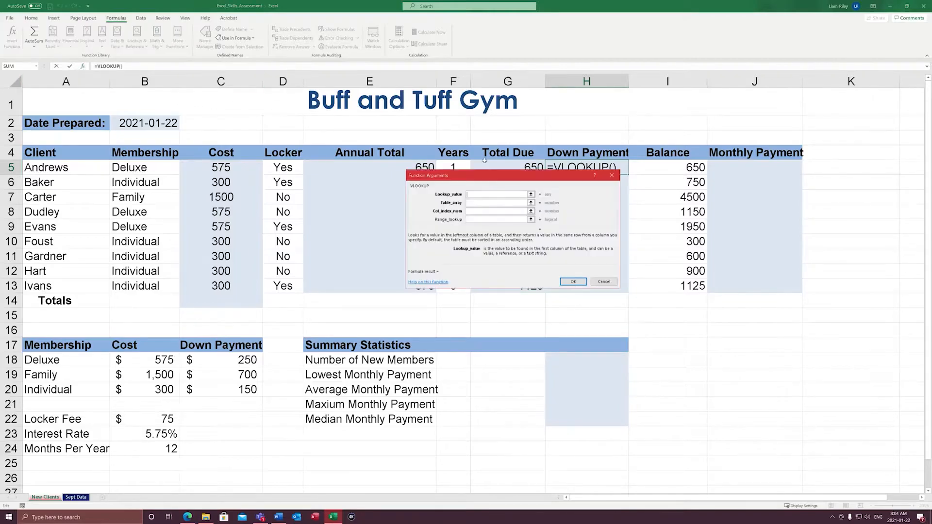
{"action": "left_click_drag", "start_coordinate": [480, 179], "coordinate": [491, 302]}
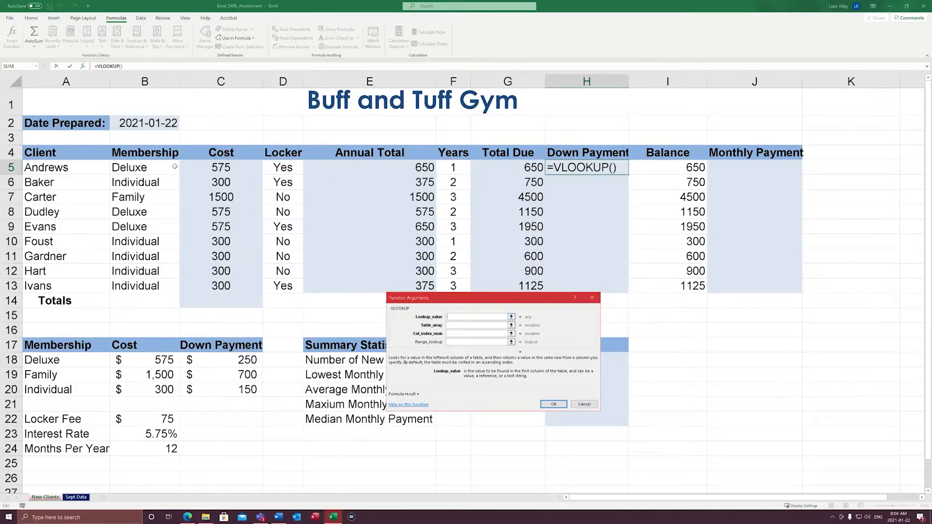
Set the VLOOKUP arguments to lookup value B5, the Membership range A18:C20 as table array, and column index 3
{"action": "left_click", "coordinate": [143, 167]}
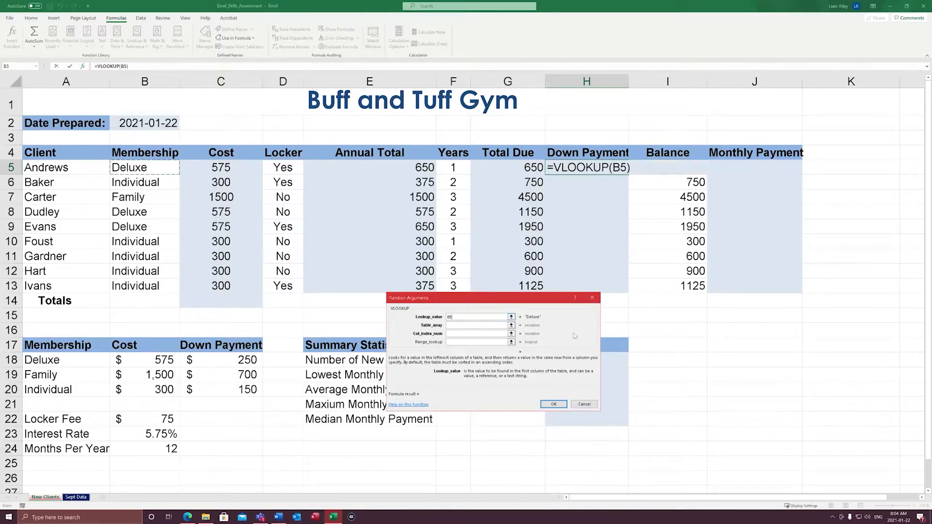
{"action": "key", "text": "Tab"}
{"action": "left_click_drag", "start_coordinate": [57, 361], "coordinate": [220, 389]}
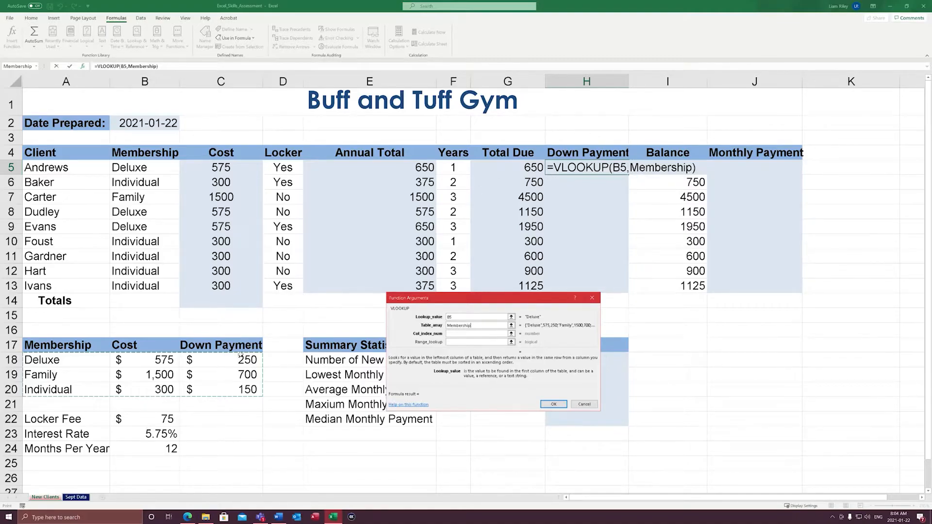
{"action": "left_click", "coordinate": [459, 333]}
{"action": "type", "text": "3"}
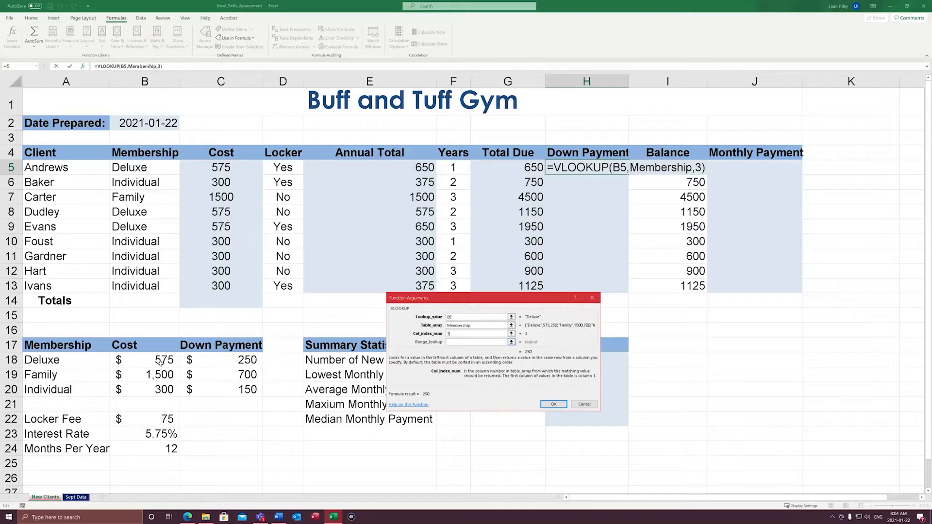
{"action": "type", "text": "+"}
{"action": "left_click", "coordinate": [218, 359]}
{"action": "key", "text": "BackSpace"}
{"action": "key", "text": "BackSpace"}
{"action": "key", "text": "BackSpace"}
{"action": "key", "text": "BackSpace"}
{"action": "key", "text": "BackSpace"}
{"action": "type", "text": "3"}
Accept the down payment lookup in H5 and fill it down through H13
{"action": "left_click", "coordinate": [561, 407]}
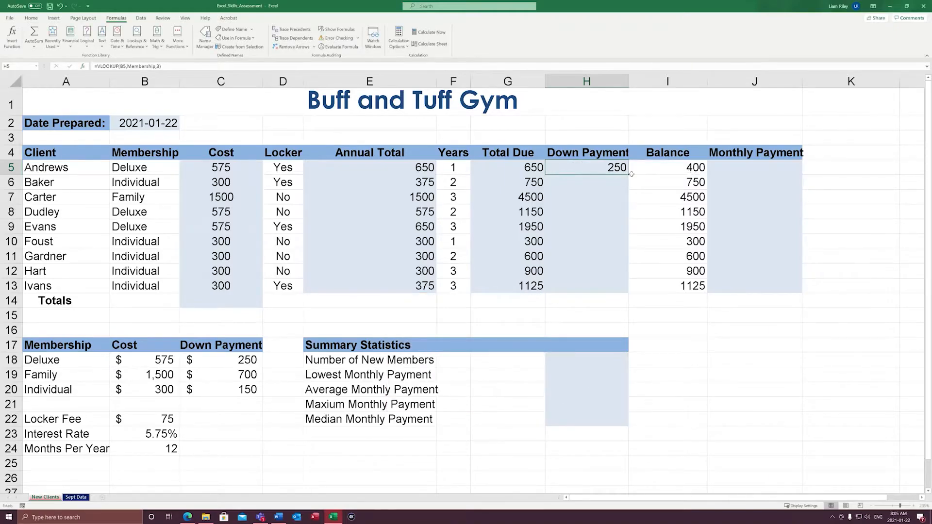
{"action": "left_click_drag", "start_coordinate": [629, 175], "coordinate": [631, 290]}
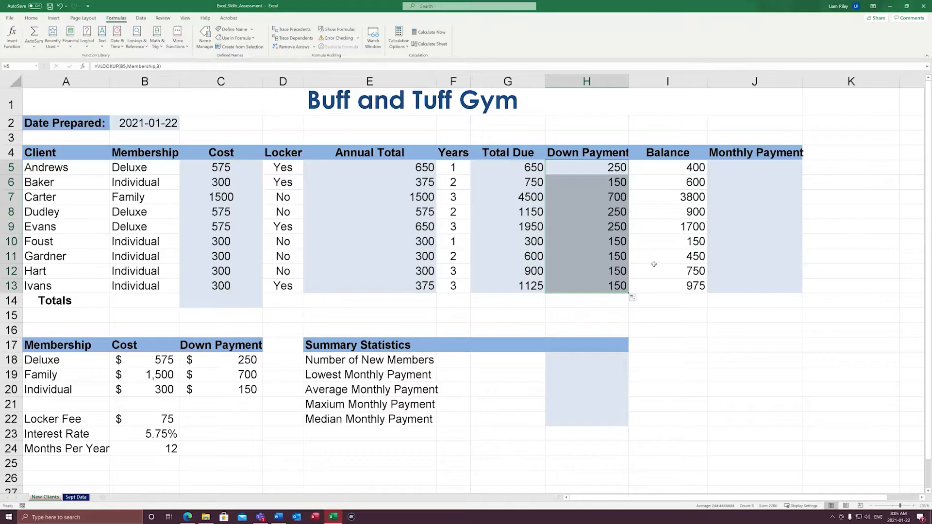
{"action": "left_click", "coordinate": [658, 258]}
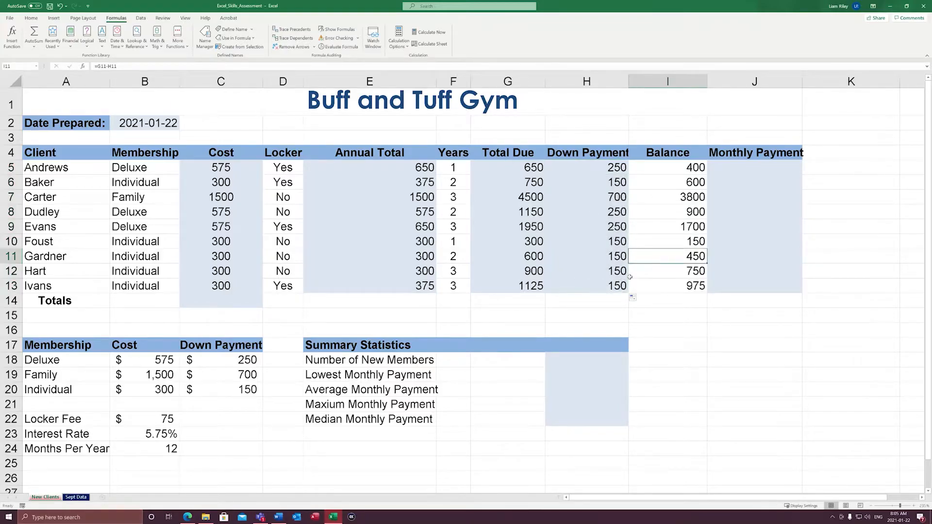
Examine the row 7 amounts against the Family rates in row 19, the balances in I5:I13 and the interest rate in B23
{"action": "left_click_drag", "start_coordinate": [624, 199], "coordinate": [85, 195]}
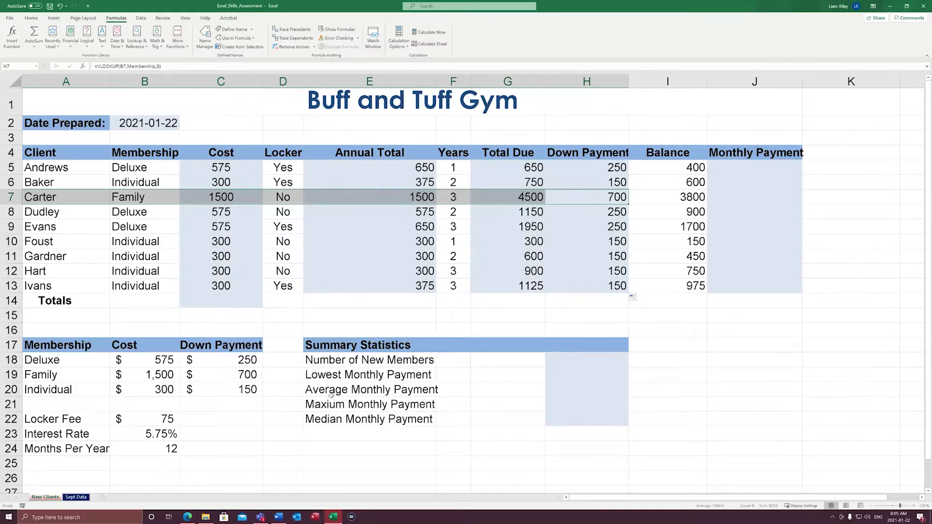
{"action": "left_click", "coordinate": [78, 380]}
{"action": "left_click_drag", "start_coordinate": [106, 379], "coordinate": [186, 382]}
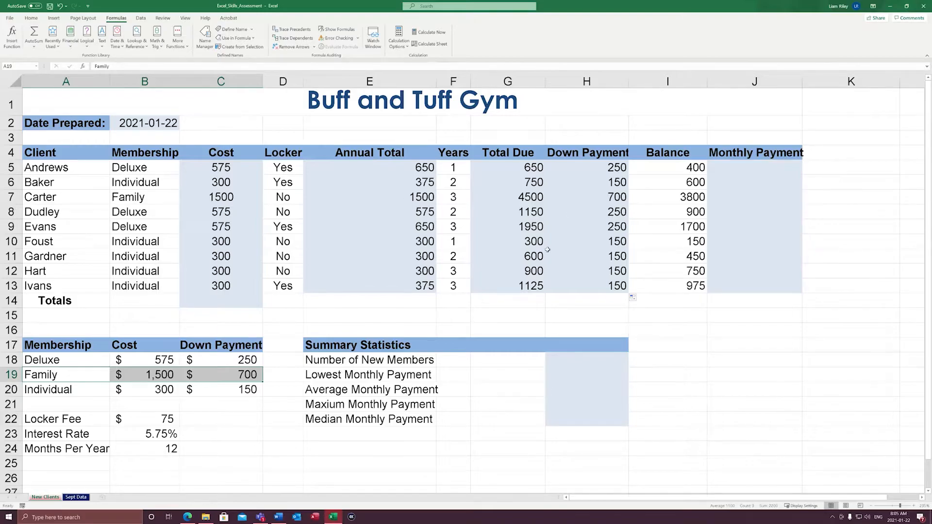
{"action": "left_click", "coordinate": [682, 285]}
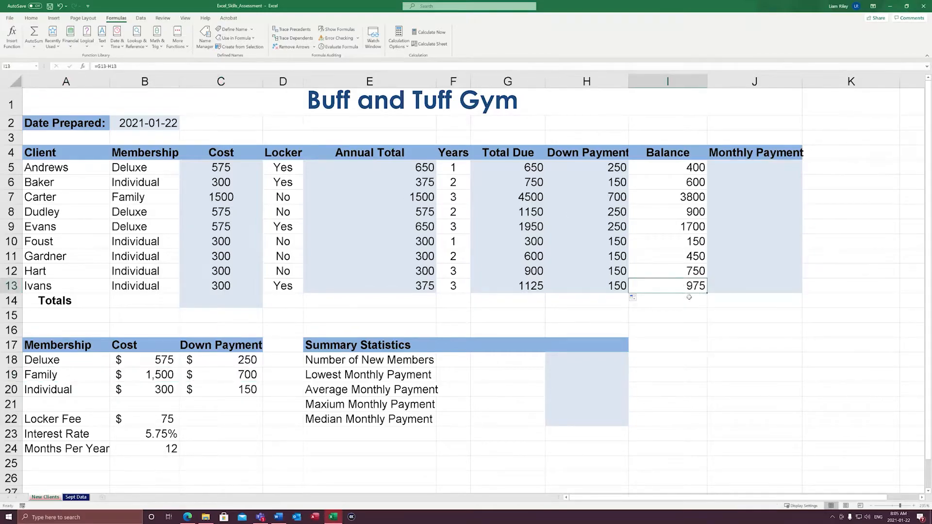
{"action": "left_click_drag", "start_coordinate": [694, 171], "coordinate": [695, 287]}
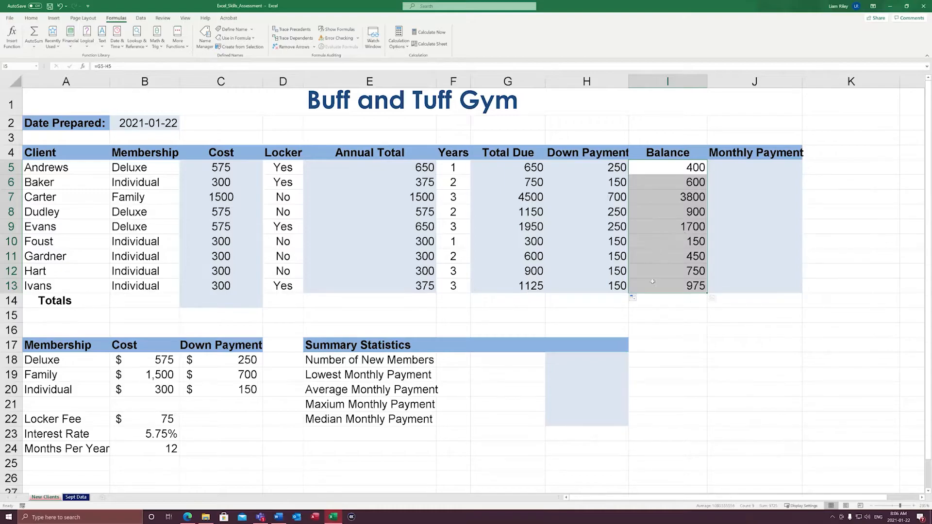
{"action": "left_click", "coordinate": [682, 327]}
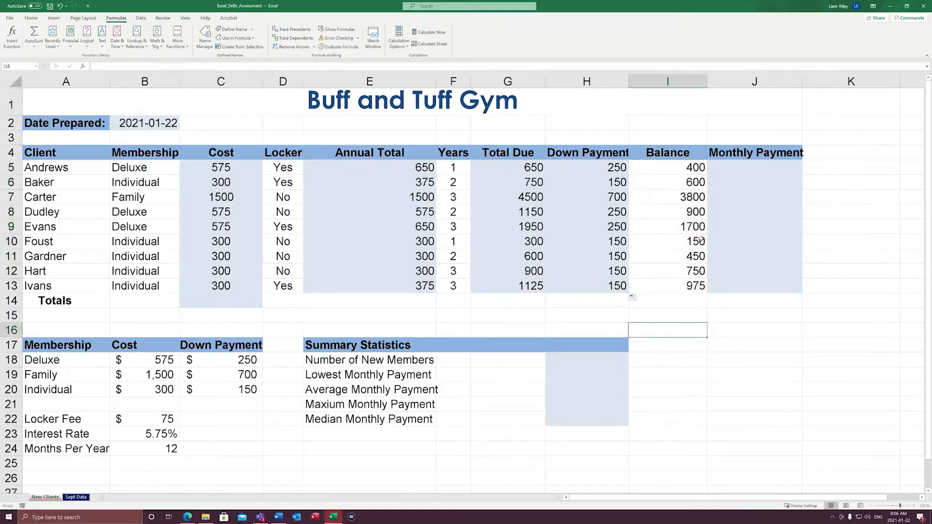
{"action": "left_click_drag", "start_coordinate": [430, 199], "coordinate": [680, 198]}
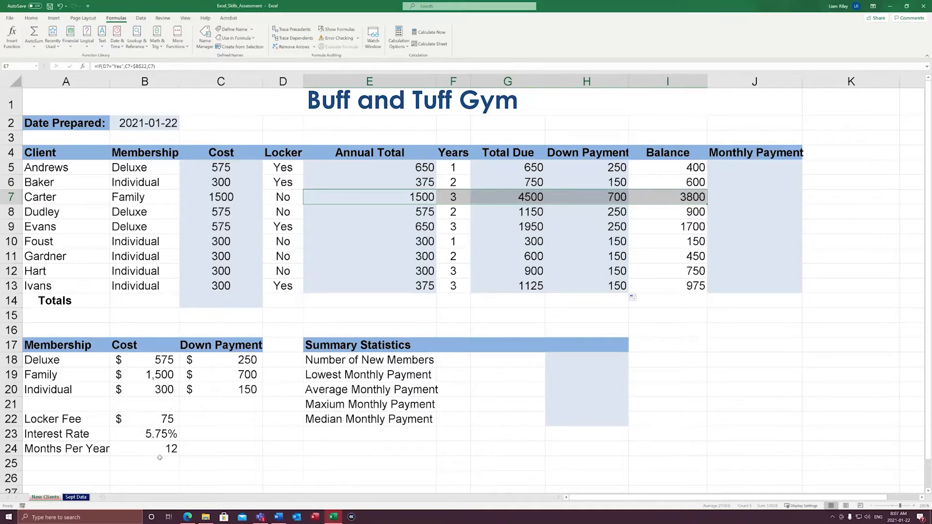
{"action": "left_click", "coordinate": [163, 438]}
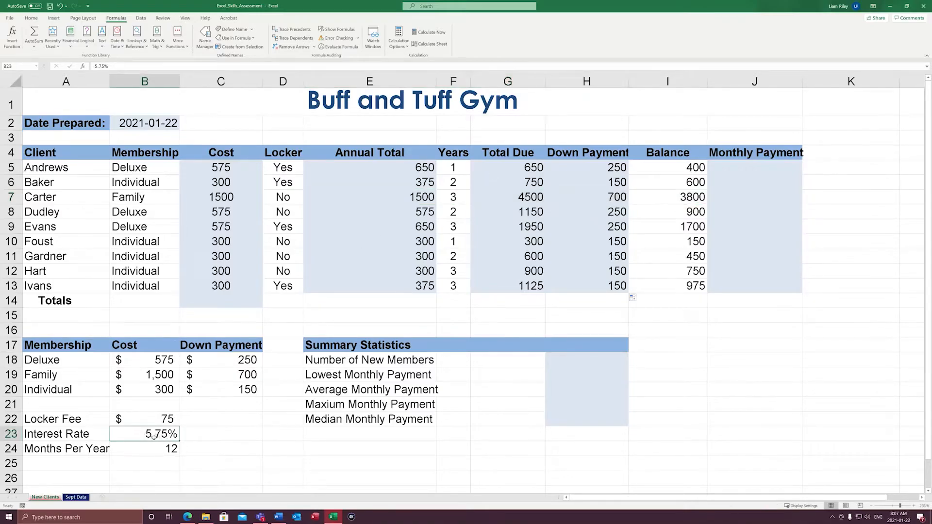
{"action": "left_click_drag", "start_coordinate": [151, 436], "coordinate": [88, 436]}
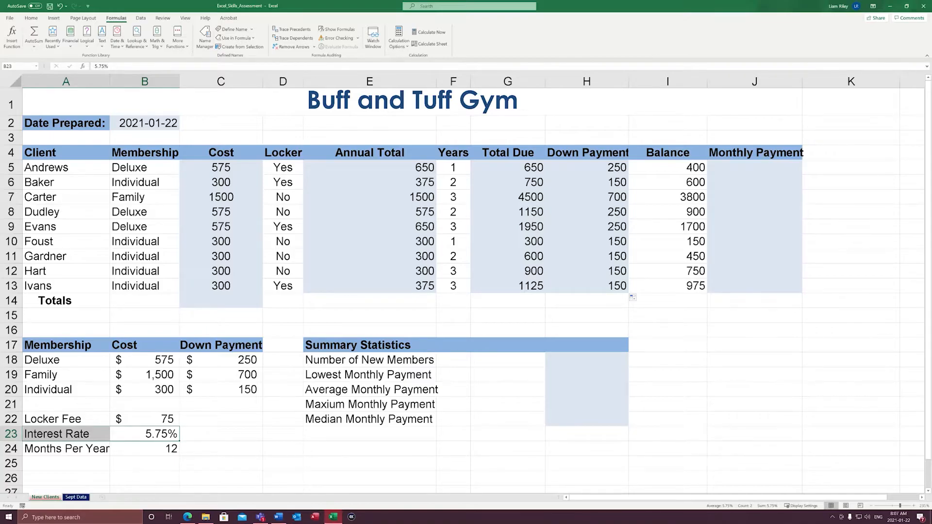
Begin a PMT function in the first Monthly Payment cell J5 and bring up its function arguments below the client rows with the workbook visible
{"action": "left_click", "coordinate": [767, 170]}
{"action": "type", "text": "=pmt("}
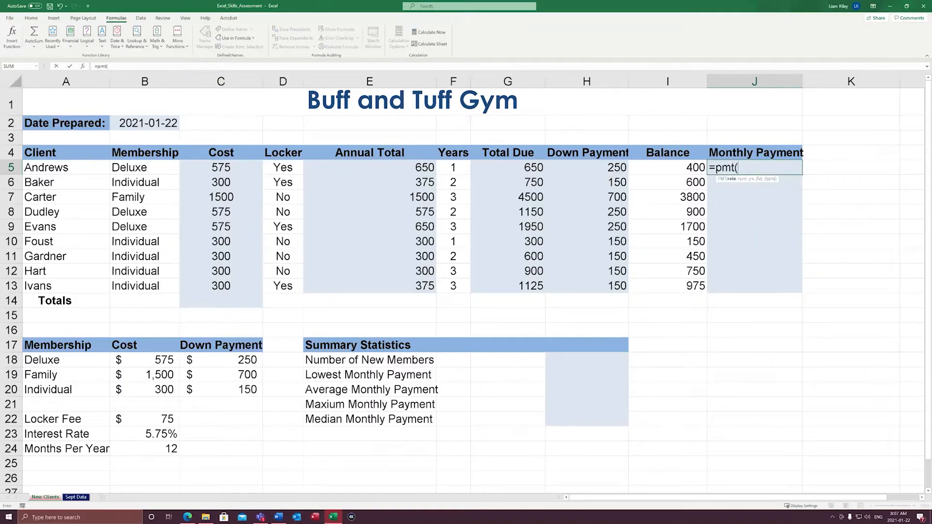
{"action": "left_click", "coordinate": [82, 66]}
{"action": "left_click_drag", "start_coordinate": [538, 300], "coordinate": [432, 306]}
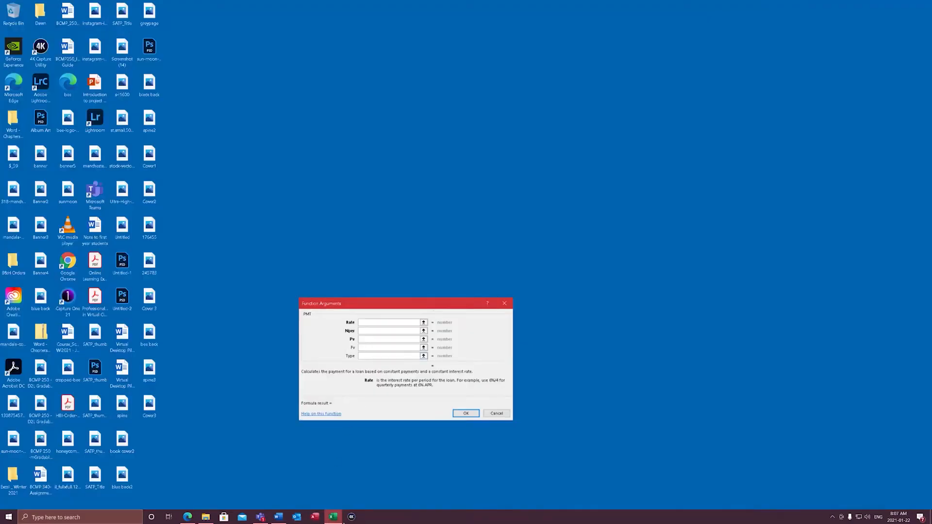
{"action": "left_click", "coordinate": [334, 518]}
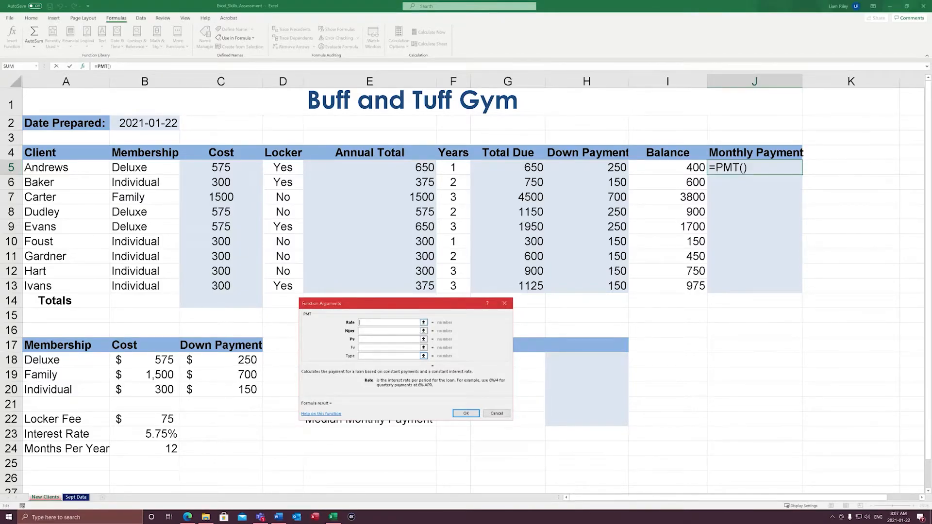
Set the PMT Rate argument to the absolute interest rate cell divided by twelve, $B$23/12
{"action": "left_click", "coordinate": [163, 436]}
{"action": "key", "text": "F4"}
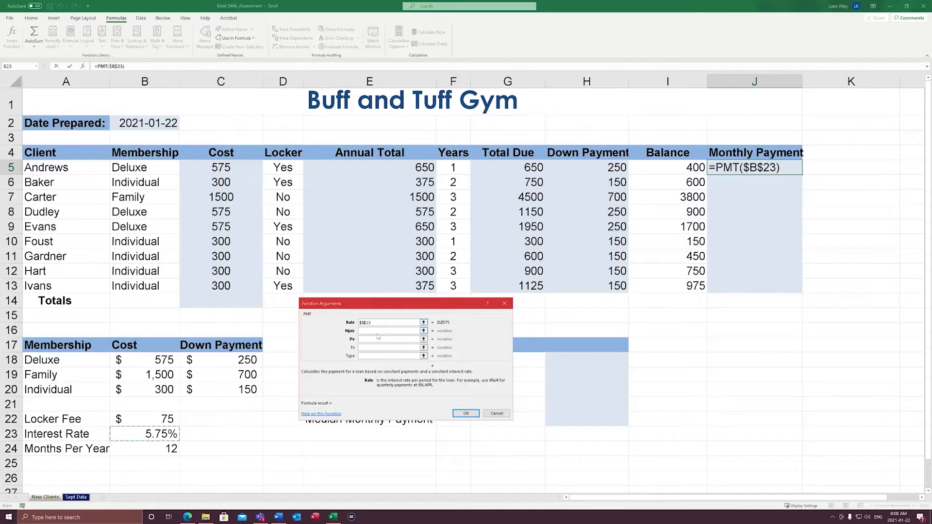
{"action": "type", "text": "/12"}
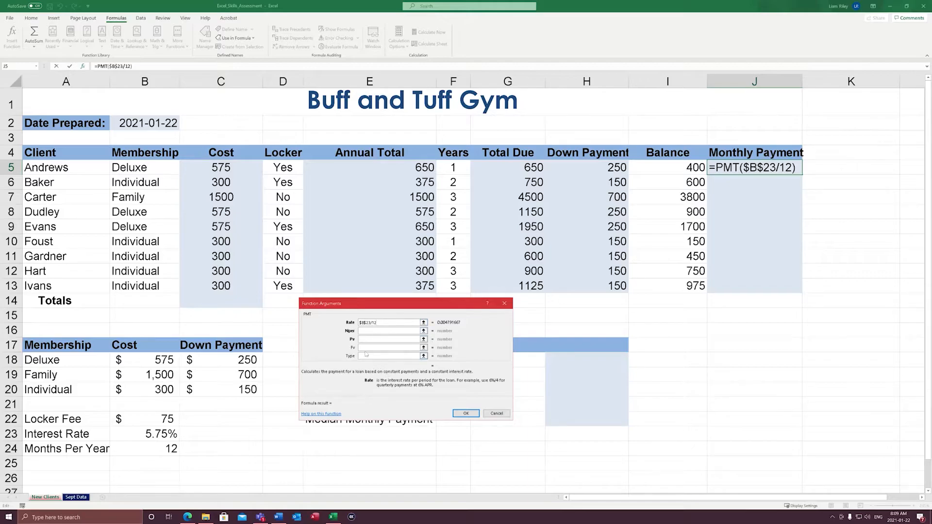
{"action": "key", "text": "Tab"}
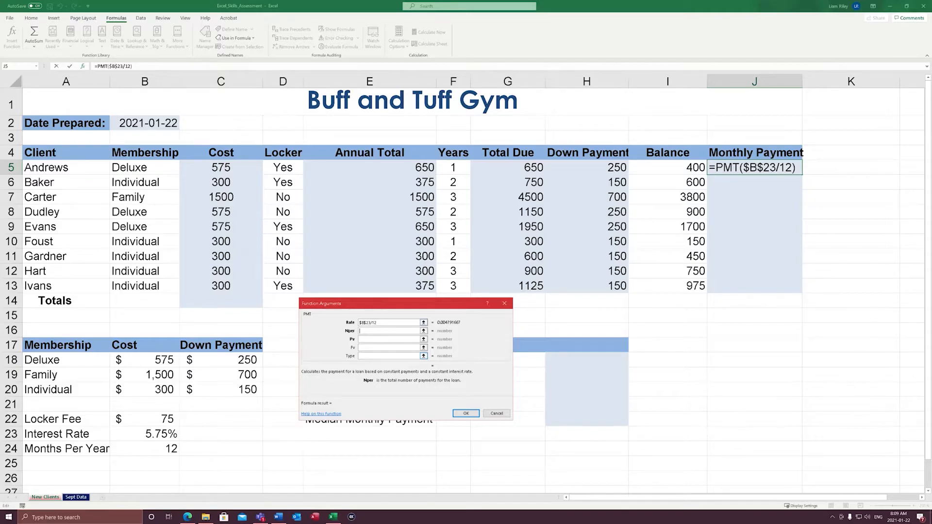
Set the PMT Nper argument to the years cell times twelve, F5*12, and move on to the Pv argument
{"action": "left_click", "coordinate": [457, 168]}
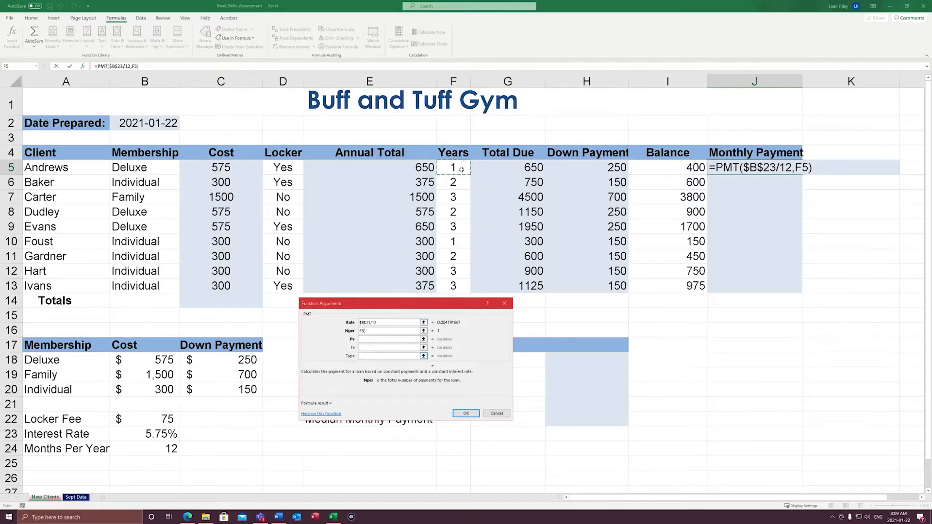
{"action": "type", "text": "*12"}
{"action": "left_click", "coordinate": [363, 340]}
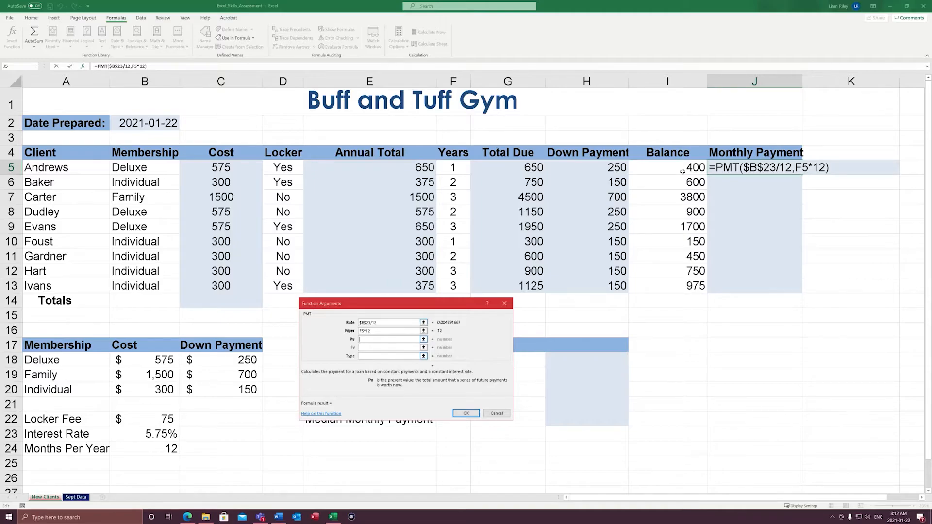
Set the PMT Pv argument to the negative balance, -I5, and fill the finished Monthly Payment formula down to J13
{"action": "type", "text": "-"}
{"action": "left_click", "coordinate": [694, 169]}
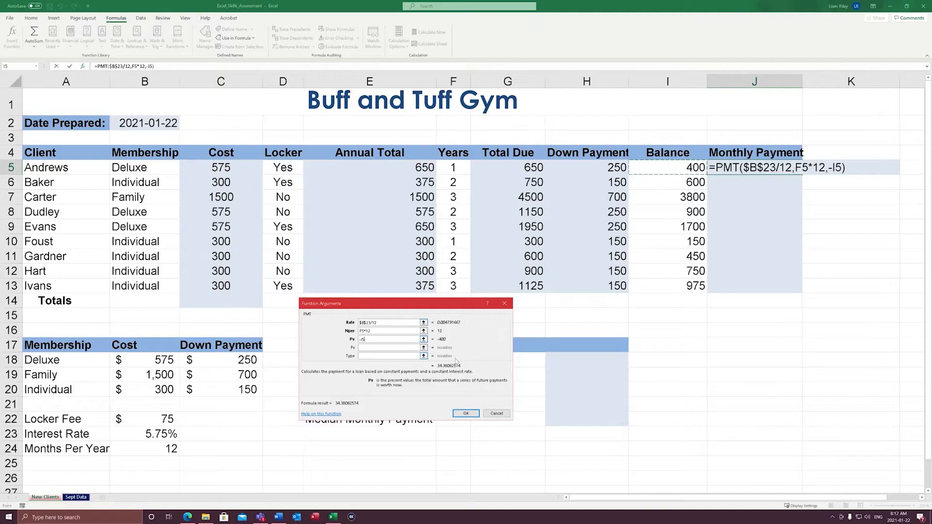
{"action": "left_click", "coordinate": [466, 414]}
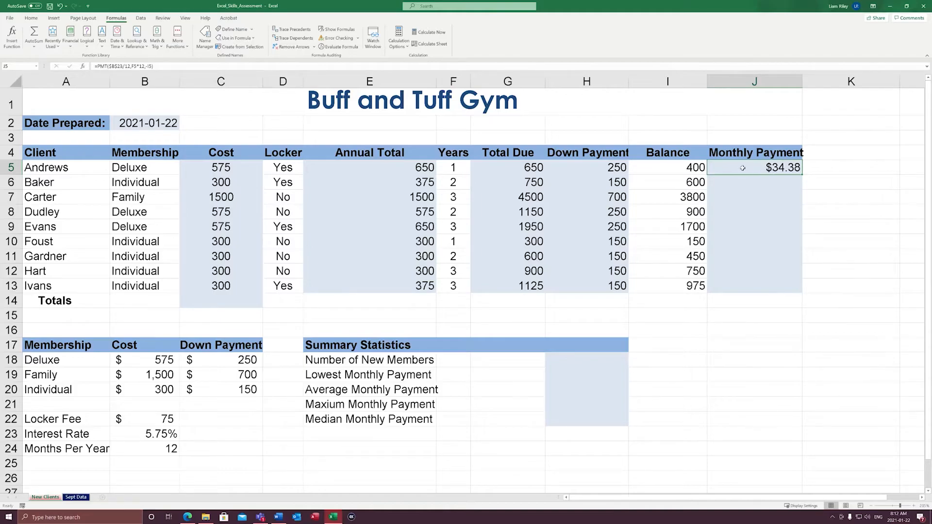
{"action": "left_click_drag", "start_coordinate": [804, 178], "coordinate": [801, 295]}
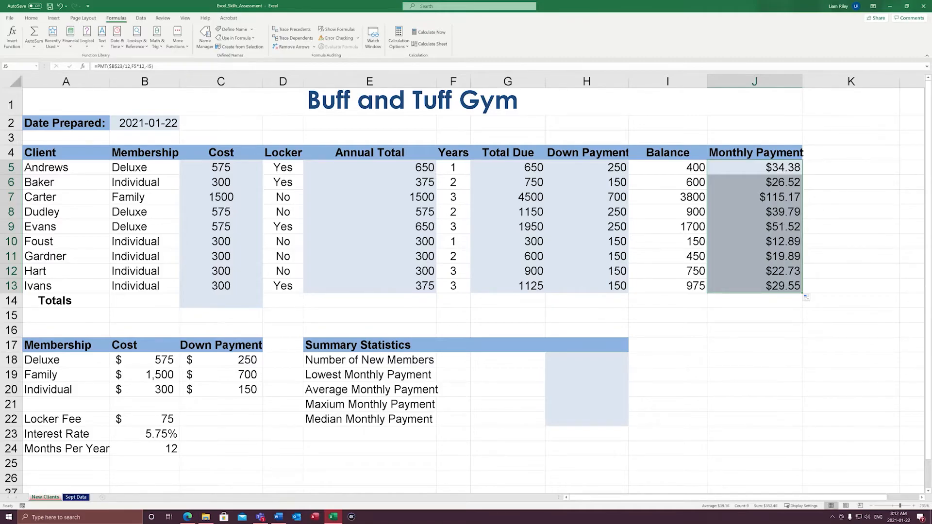
{"action": "key", "text": "alt+Tab"}
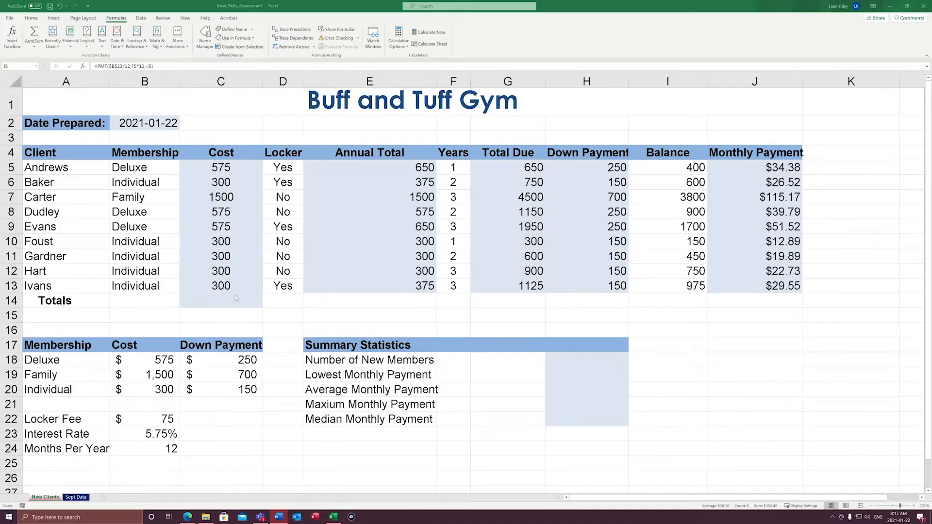
{"action": "left_click_drag", "start_coordinate": [231, 170], "coordinate": [221, 302]}
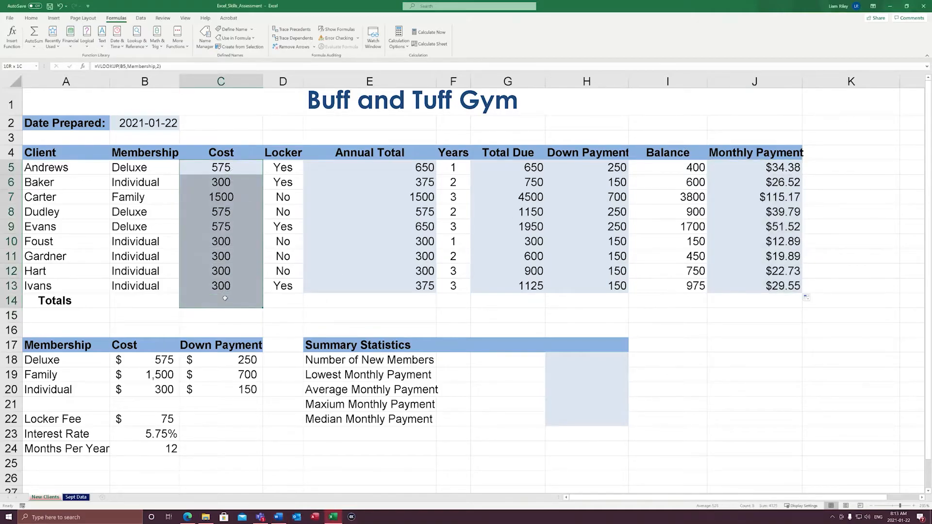
{"action": "left_click_drag", "start_coordinate": [426, 167], "coordinate": [410, 301], "text": "ctrl"}
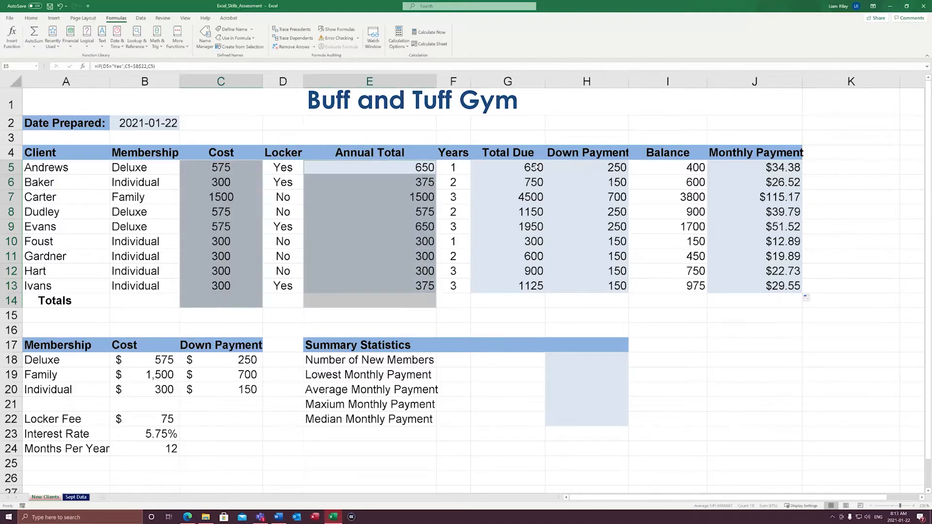
{"action": "left_click", "coordinate": [327, 227]}
Sum the Cost and Annual Total columns into the Totals row, in cells C14 and E14
{"action": "left_click_drag", "start_coordinate": [240, 170], "coordinate": [210, 311]}
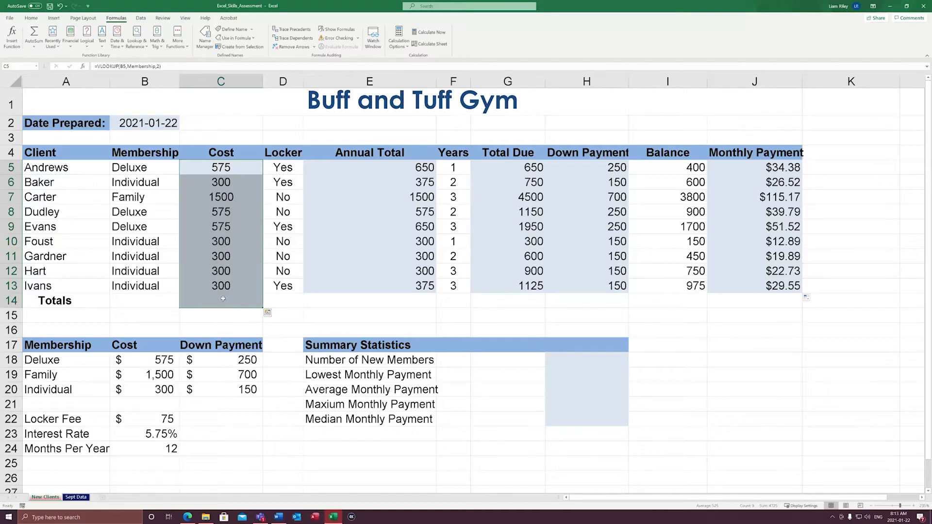
{"action": "left_click", "coordinate": [33, 19]}
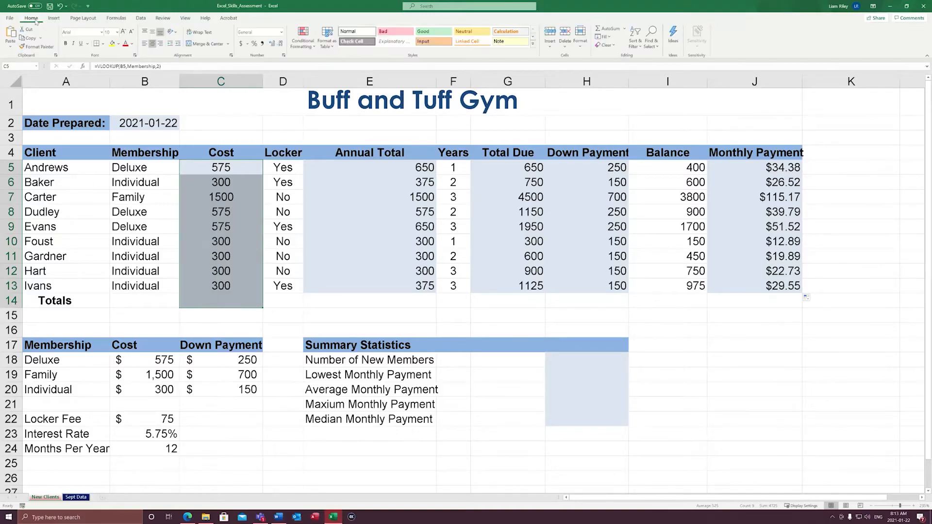
{"action": "left_click", "coordinate": [606, 29]}
{"action": "left_click_drag", "start_coordinate": [423, 171], "coordinate": [417, 301]}
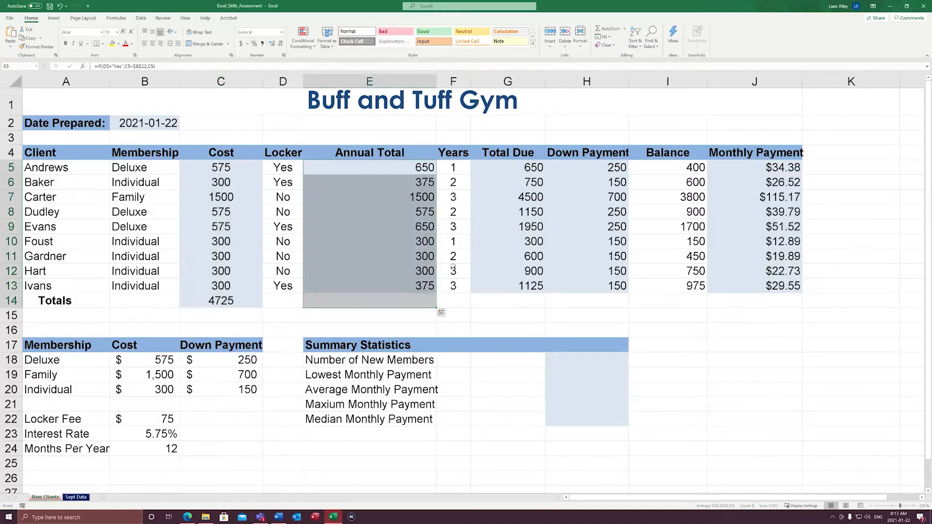
{"action": "left_click", "coordinate": [606, 29]}
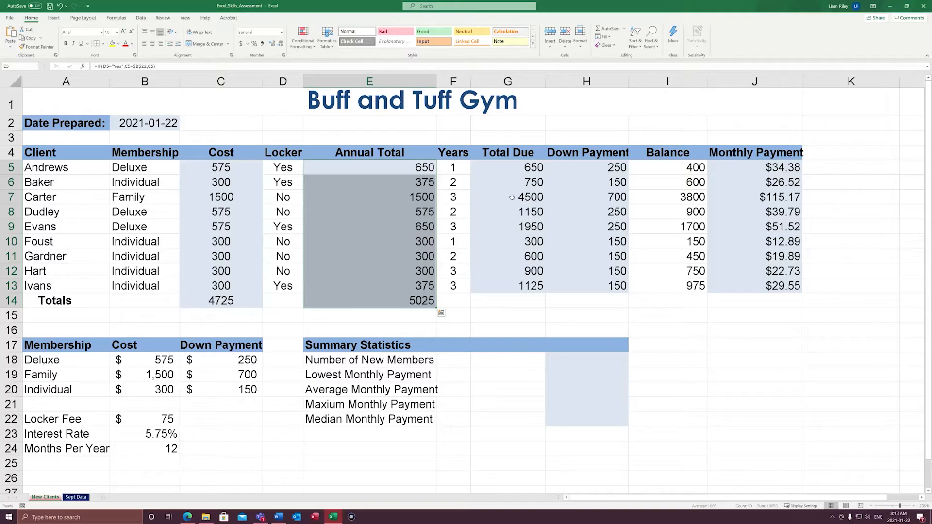
Sum the Total Due, Monthly Payment, Down Payment and Balance columns into the Totals row, filling G14:J14
{"action": "left_click_drag", "start_coordinate": [521, 167], "coordinate": [520, 299]}
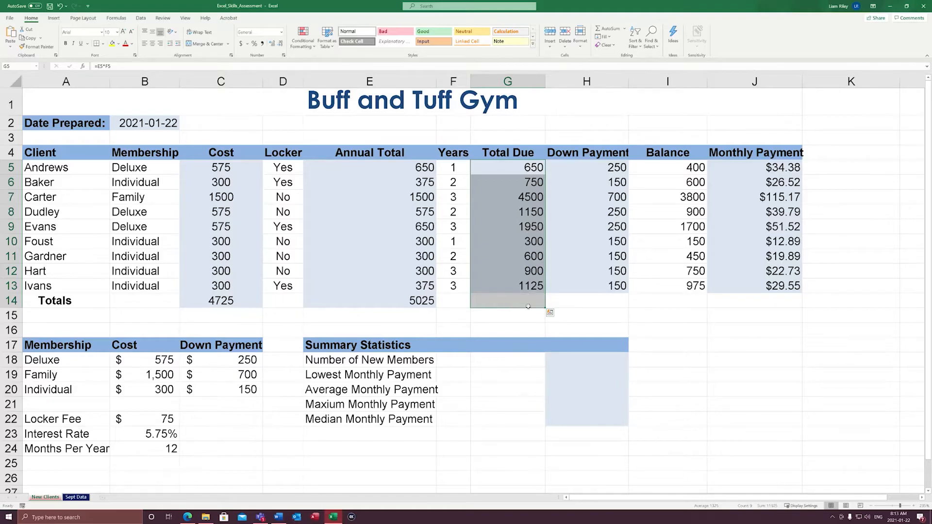
{"action": "left_click", "coordinate": [751, 171]}
{"action": "left_click_drag", "start_coordinate": [751, 171], "coordinate": [760, 303]}
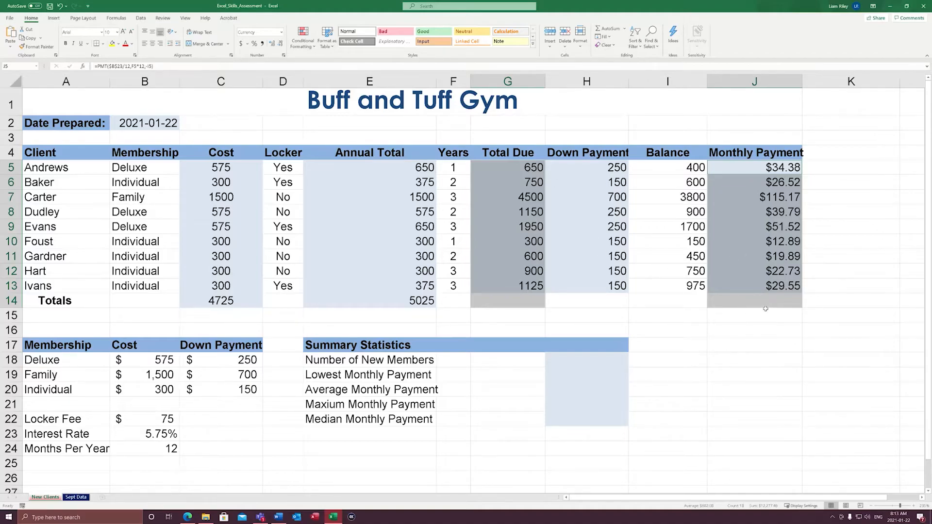
{"action": "left_click", "coordinate": [608, 28]}
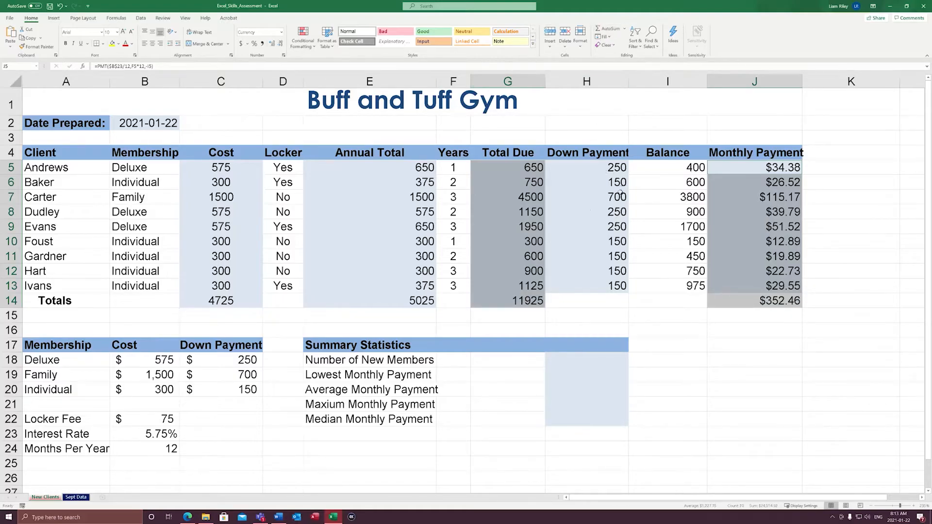
{"action": "left_click", "coordinate": [572, 227]}
{"action": "left_click_drag", "start_coordinate": [616, 171], "coordinate": [661, 301]}
{"action": "left_click", "coordinate": [605, 28]}
{"action": "left_click", "coordinate": [625, 272]}
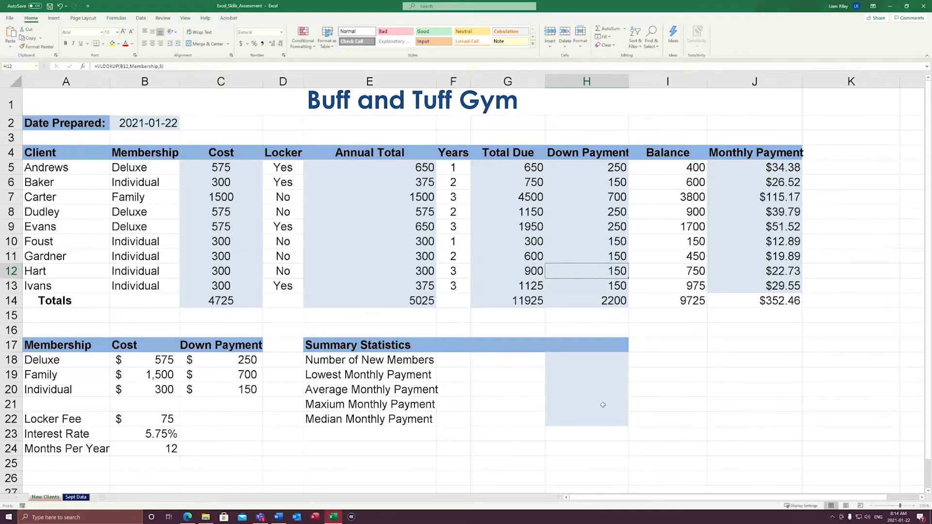
Apply the Accounting number format to the money cells in rows 5 and 14, columns C, E and G to J
{"action": "left_click", "coordinate": [210, 167]}
{"action": "left_click", "coordinate": [407, 174], "text": "ctrl"}
{"action": "left_click_drag", "start_coordinate": [519, 170], "coordinate": [753, 170]}
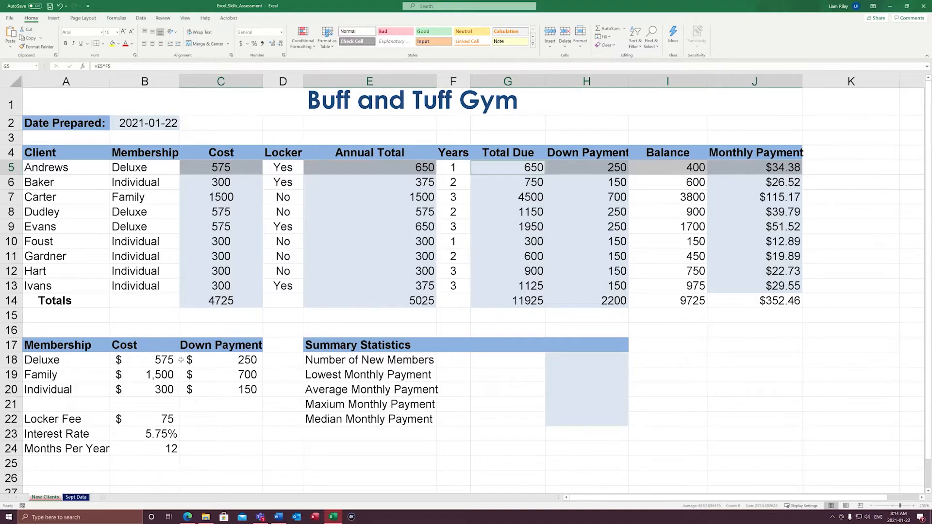
{"action": "left_click", "coordinate": [226, 304], "text": "ctrl"}
{"action": "left_click", "coordinate": [389, 306], "text": "ctrl"}
{"action": "left_click_drag", "start_coordinate": [524, 301], "coordinate": [747, 304]}
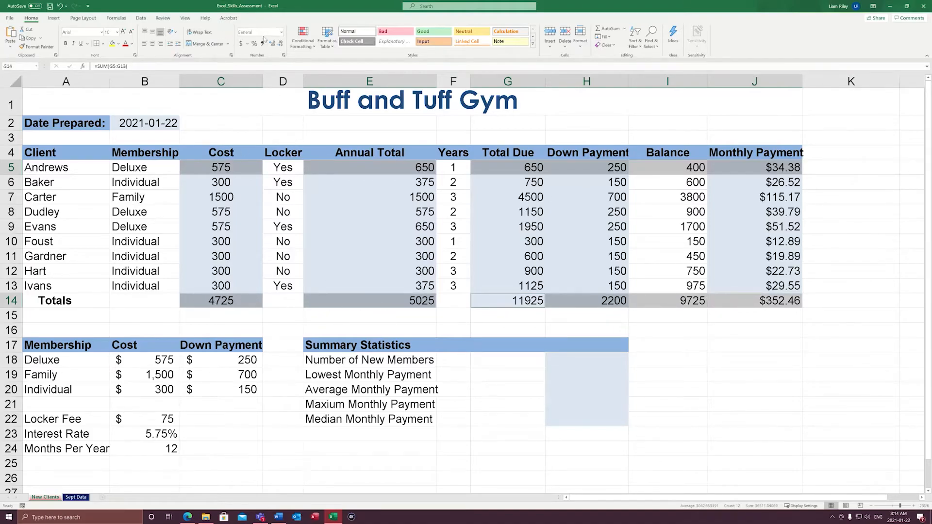
{"action": "left_click", "coordinate": [281, 32]}
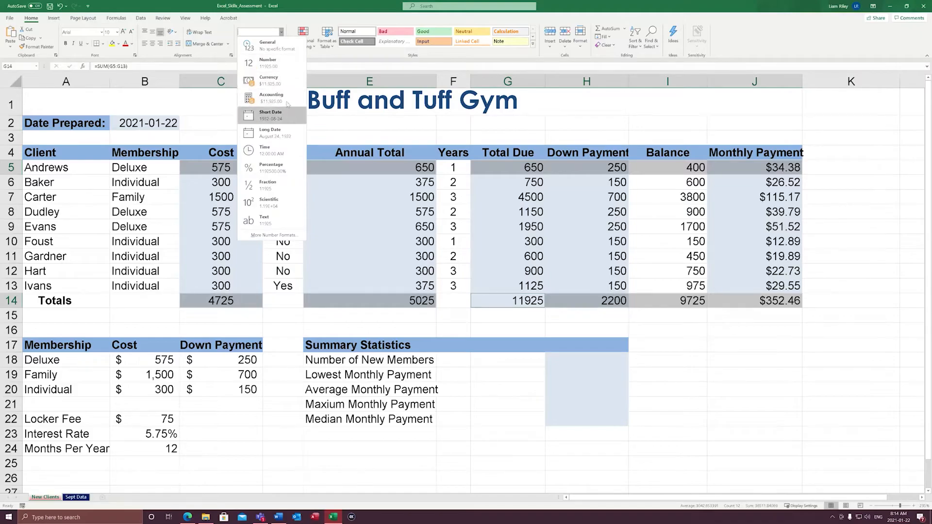
{"action": "left_click", "coordinate": [269, 99]}
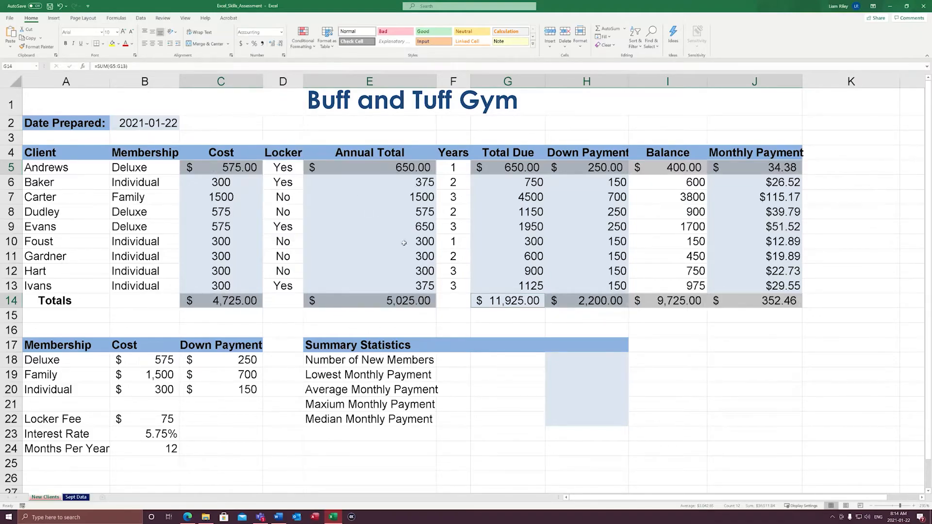
Apply Comma Style to the remaining client amounts in C6:C13, E6:E13 and G6:J13, and return to cell A1
{"action": "left_click_drag", "start_coordinate": [232, 185], "coordinate": [228, 286]}
{"action": "left_click", "coordinate": [420, 183], "text": "ctrl"}
{"action": "left_click_drag", "start_coordinate": [421, 216], "coordinate": [420, 285]}
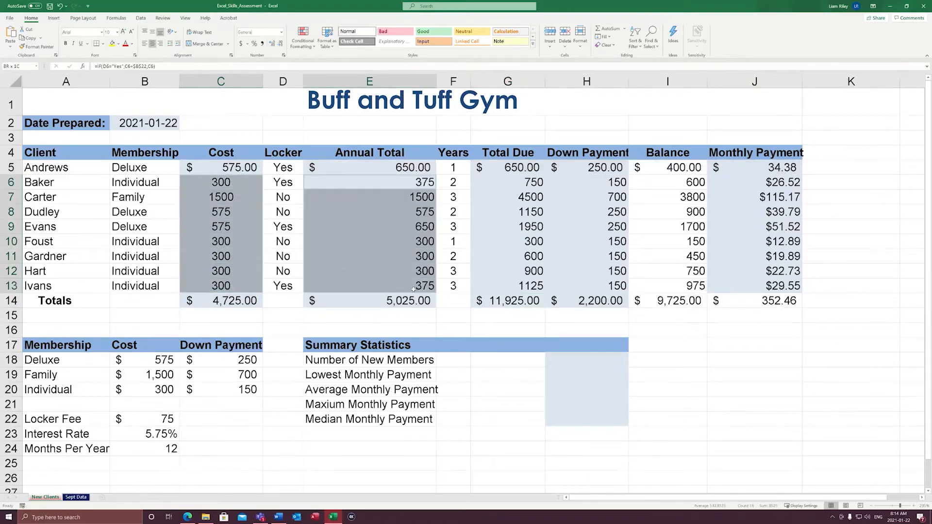
{"action": "left_click_drag", "start_coordinate": [529, 183], "coordinate": [521, 285]}
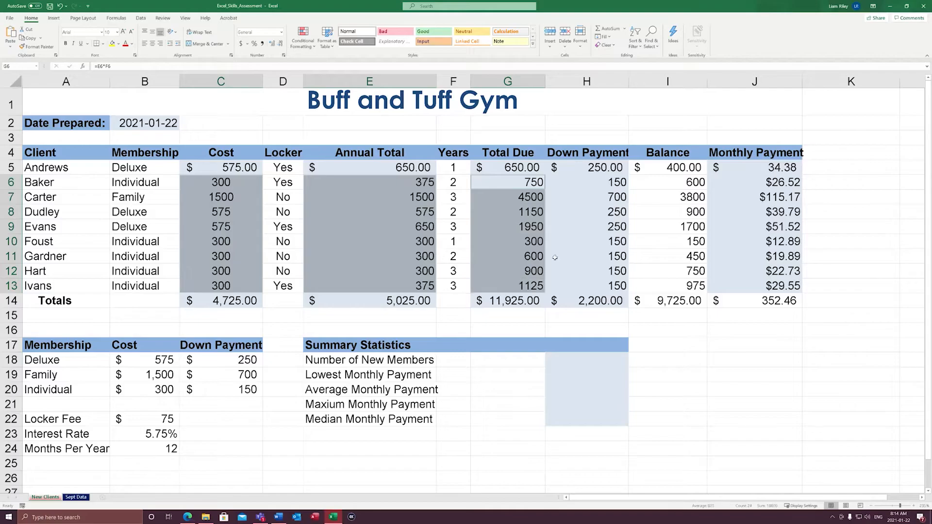
{"action": "left_click_drag", "start_coordinate": [614, 187], "coordinate": [610, 285]}
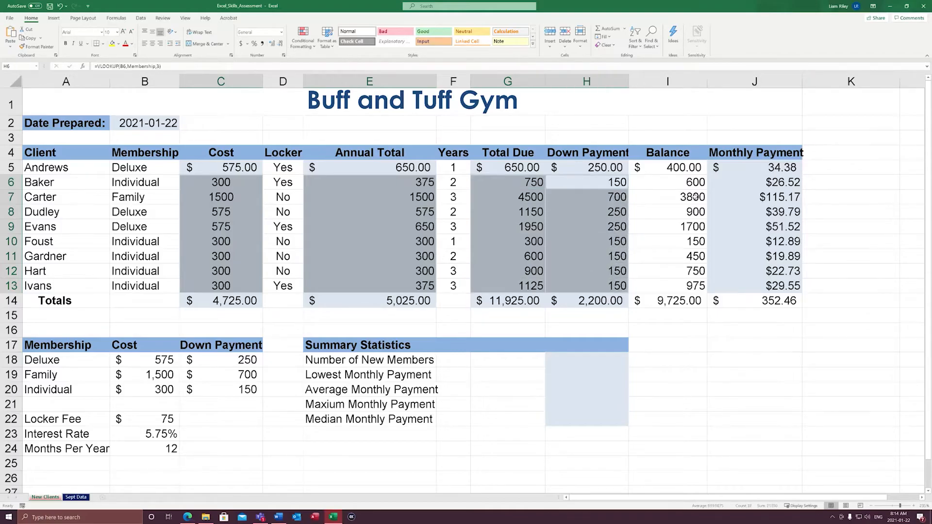
{"action": "left_click_drag", "start_coordinate": [696, 185], "coordinate": [774, 286]}
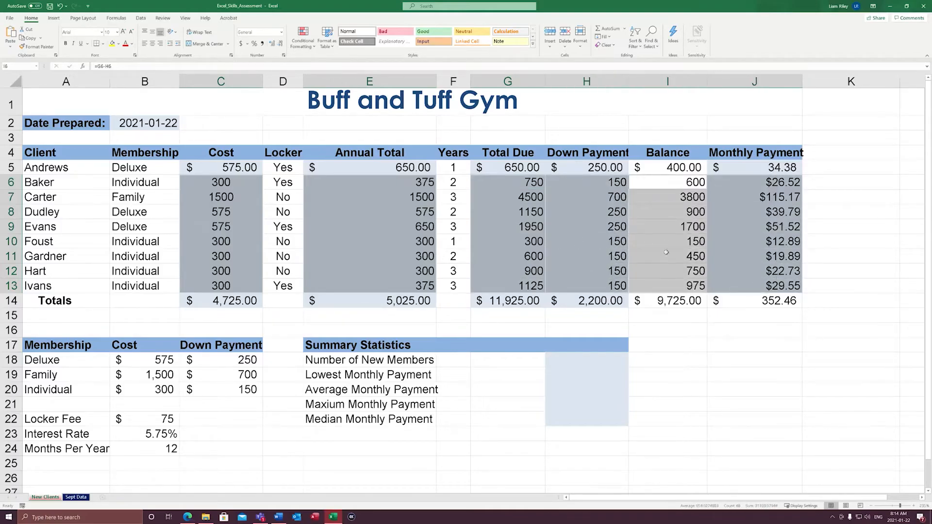
{"action": "left_click", "coordinate": [262, 45]}
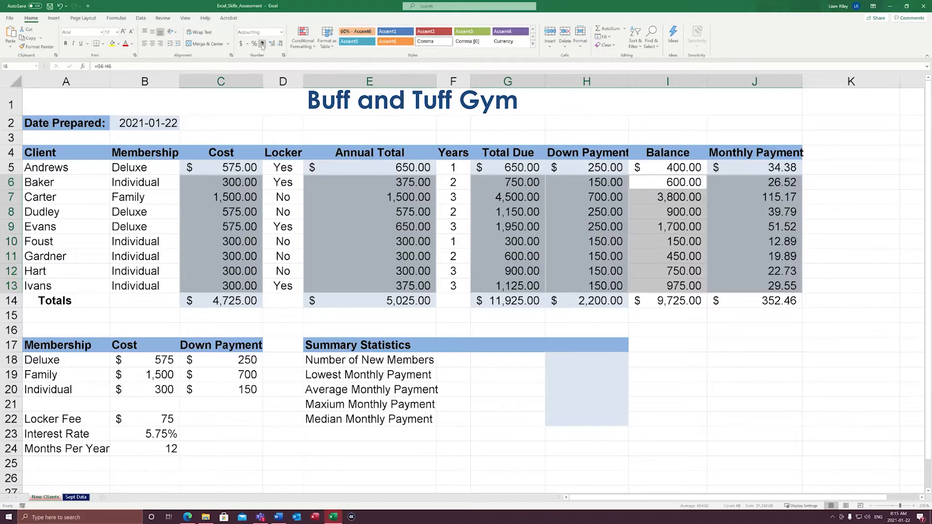
{"action": "key", "text": "ctrl+Home"}
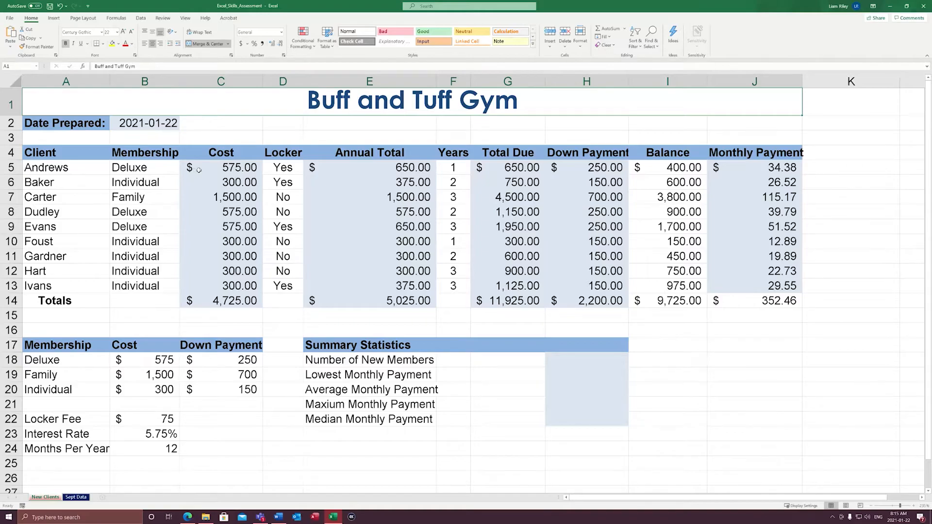
{"action": "left_click", "coordinate": [17, 170]}
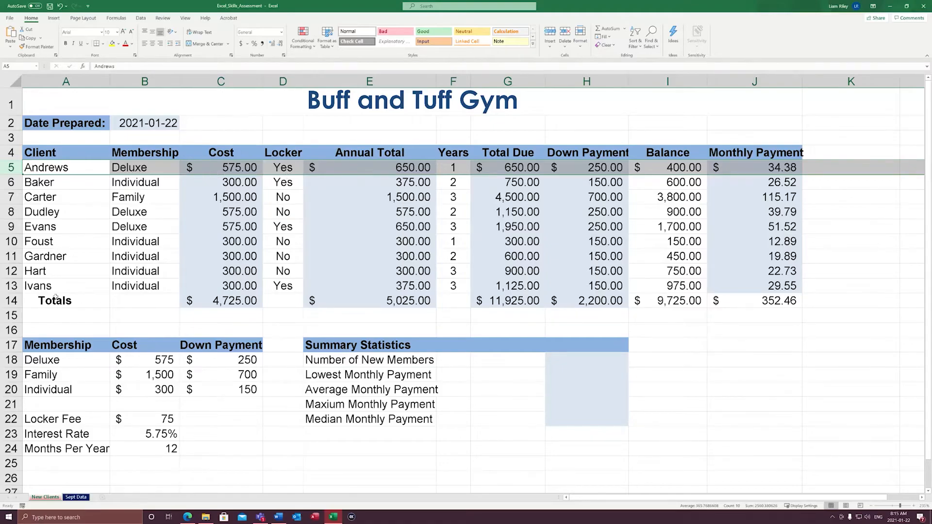
{"action": "left_click", "coordinate": [12, 301]}
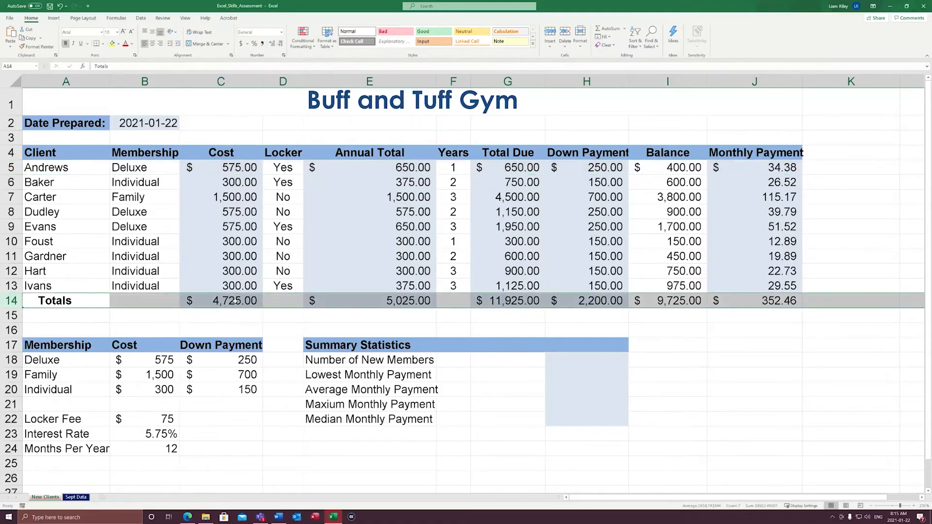
{"action": "left_click_drag", "start_coordinate": [221, 182], "coordinate": [777, 286]}
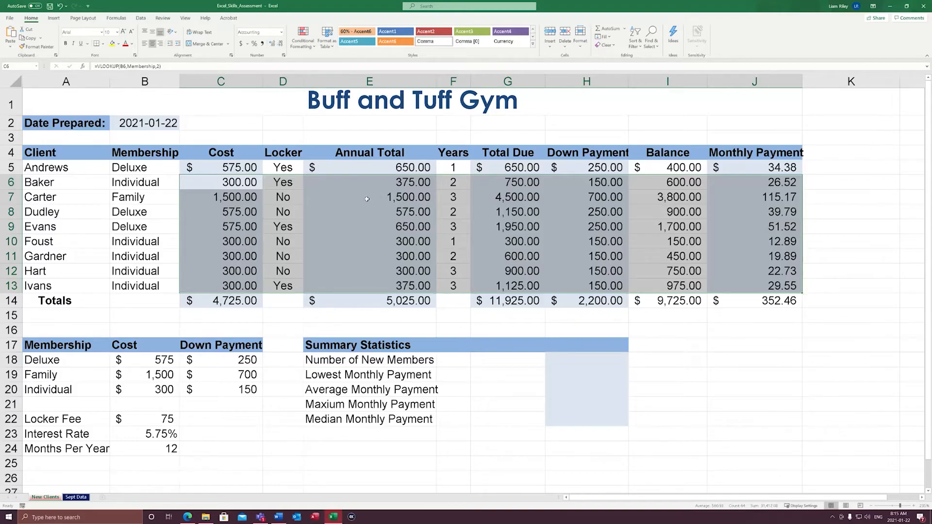
{"action": "left_click", "coordinate": [358, 212]}
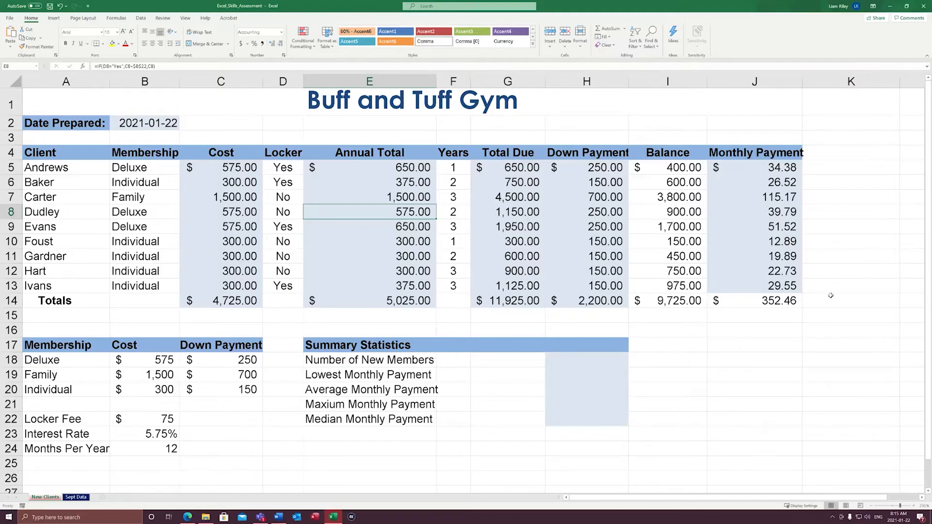
Apply a Double Accounting underline to the Totals row amounts in C14, E14 and G14:J14
{"action": "left_click", "coordinate": [225, 301]}
{"action": "left_click", "coordinate": [368, 306], "text": "ctrl"}
{"action": "left_click_drag", "start_coordinate": [521, 306], "coordinate": [757, 302]}
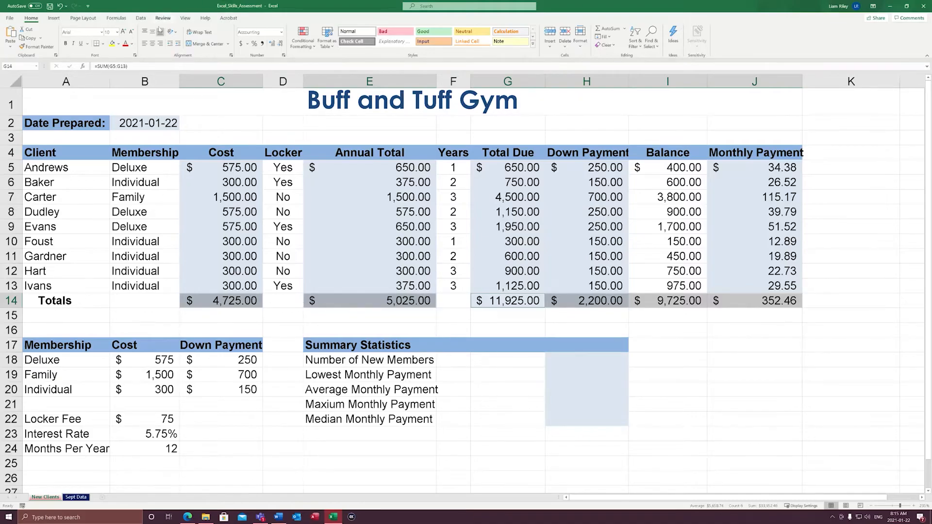
{"action": "left_click", "coordinate": [102, 44]}
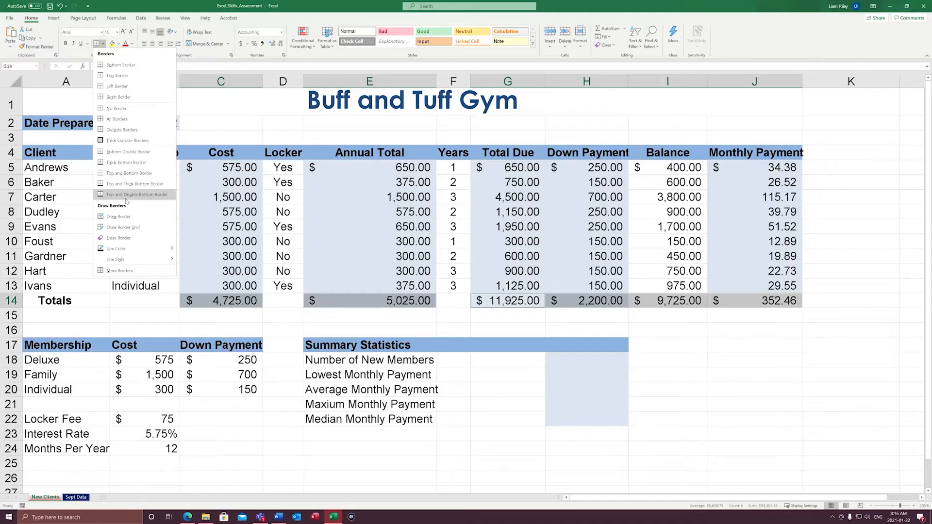
{"action": "left_click", "coordinate": [141, 4]}
{"action": "left_click", "coordinate": [135, 55]}
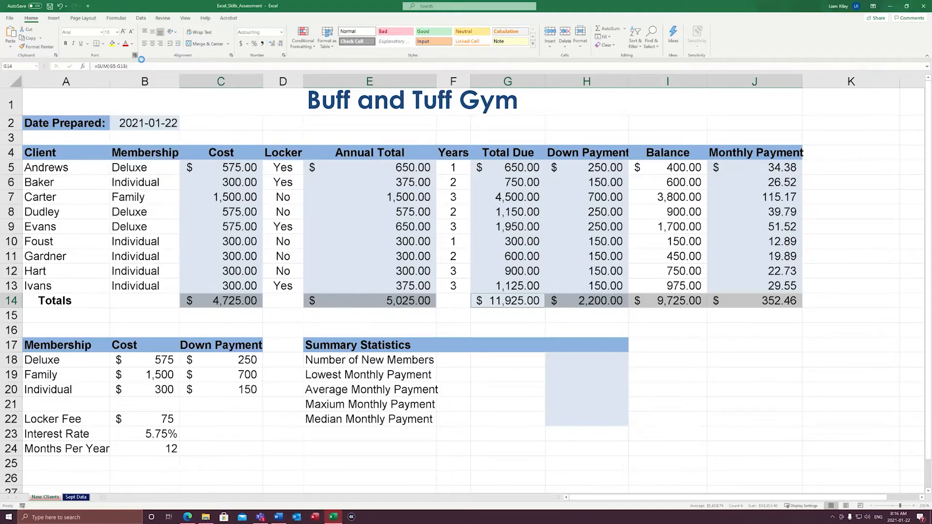
{"action": "left_click_drag", "start_coordinate": [373, 281], "coordinate": [266, 284]}
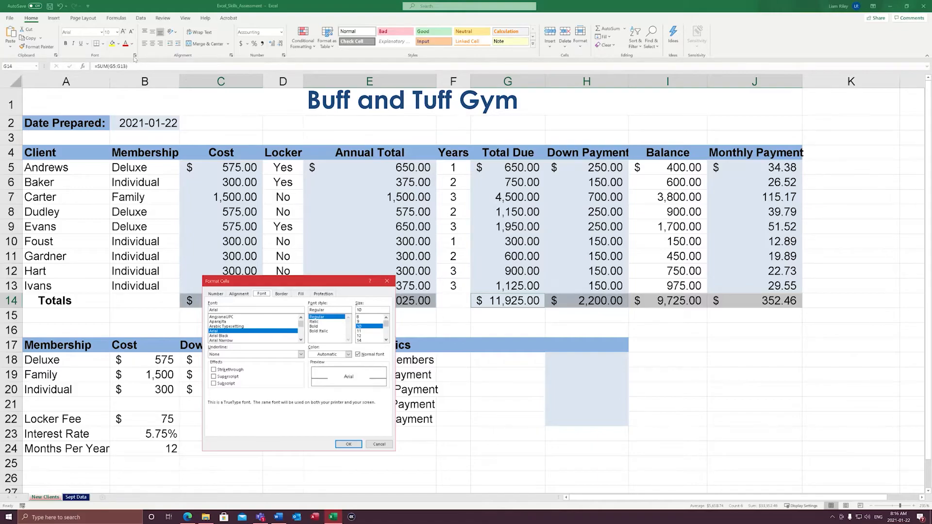
{"action": "left_click", "coordinate": [228, 355]}
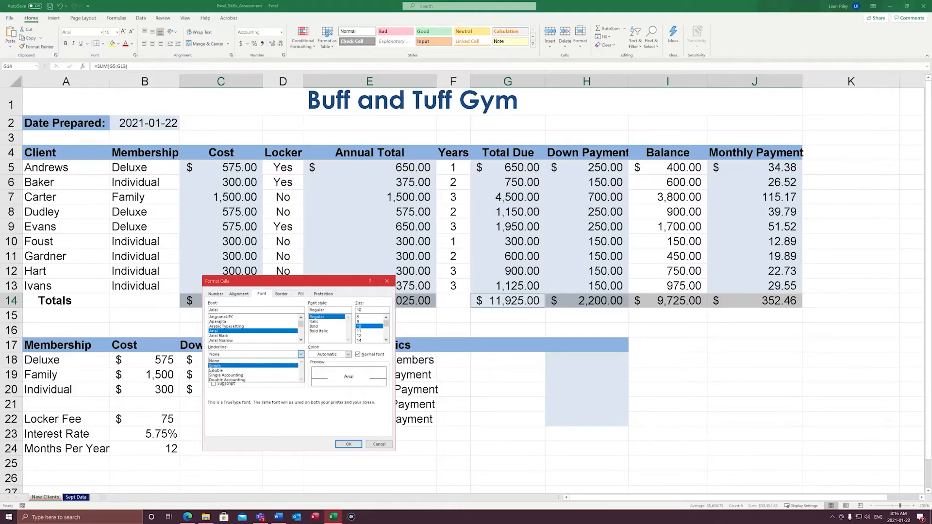
{"action": "left_click", "coordinate": [241, 382]}
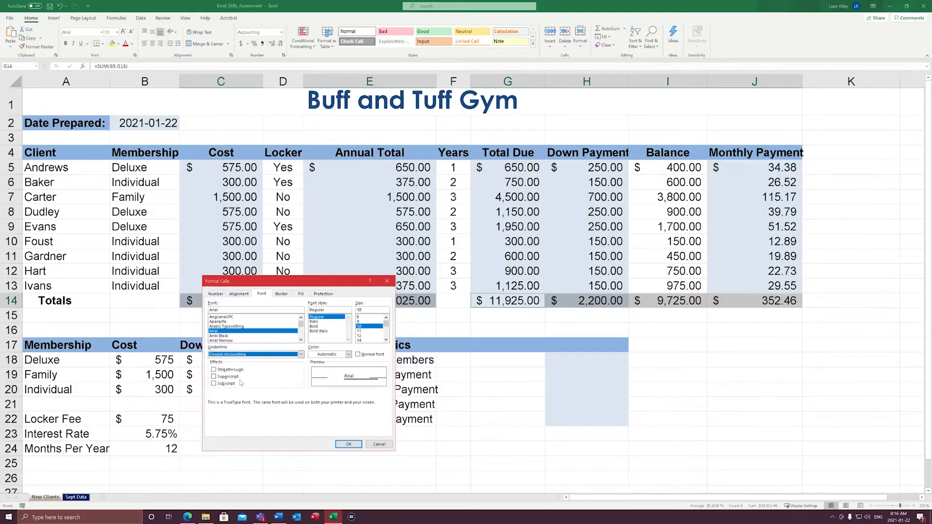
{"action": "left_click", "coordinate": [344, 447]}
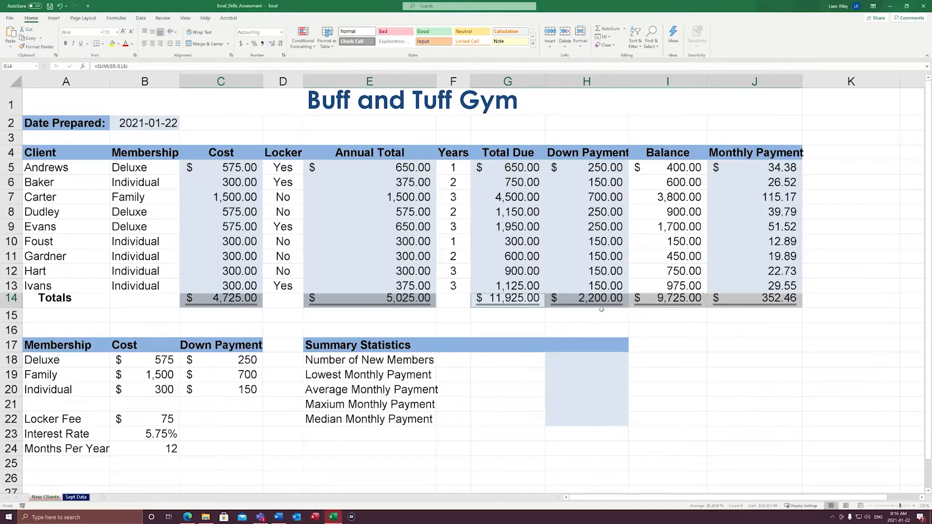
Apply a Single Accounting underline to the last client's amounts in C13, E13 and G13:J13
{"action": "left_click", "coordinate": [221, 286]}
{"action": "left_click", "coordinate": [369, 286], "text": "ctrl"}
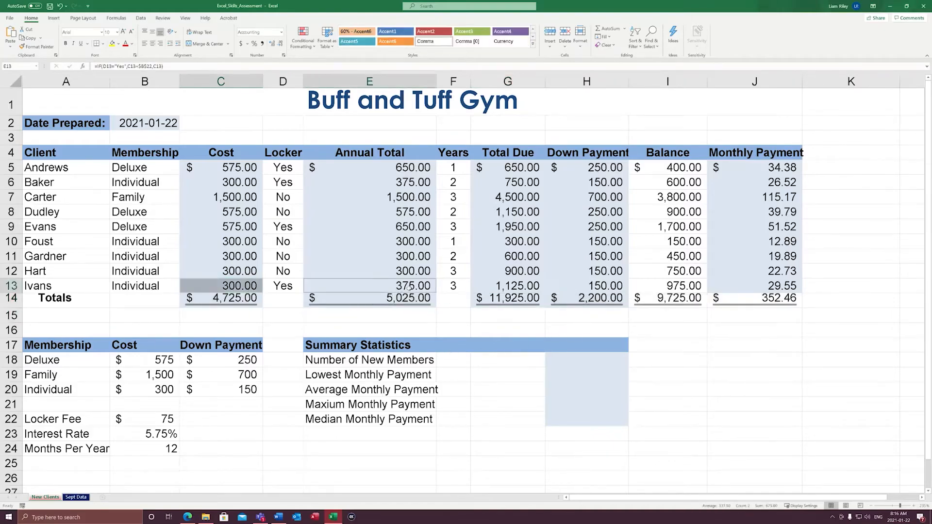
{"action": "left_click_drag", "start_coordinate": [515, 288], "coordinate": [757, 287]}
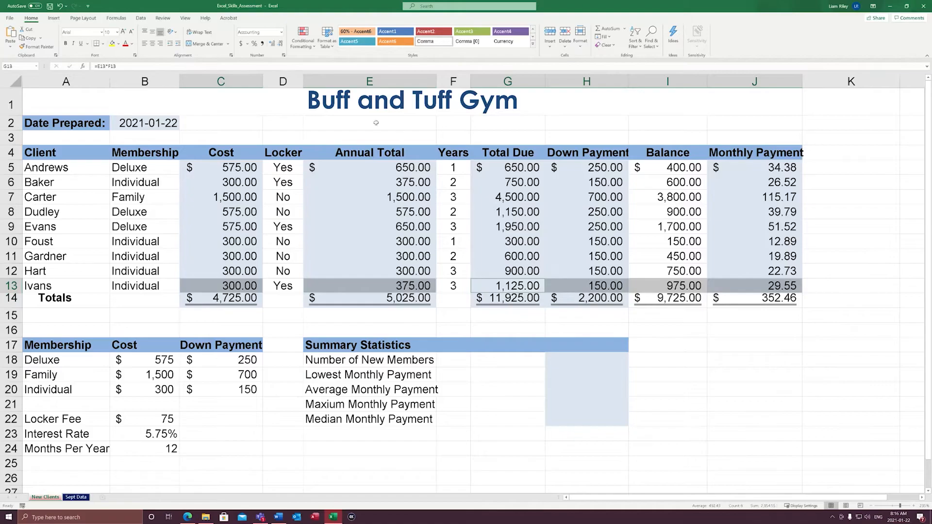
{"action": "left_click", "coordinate": [135, 55]}
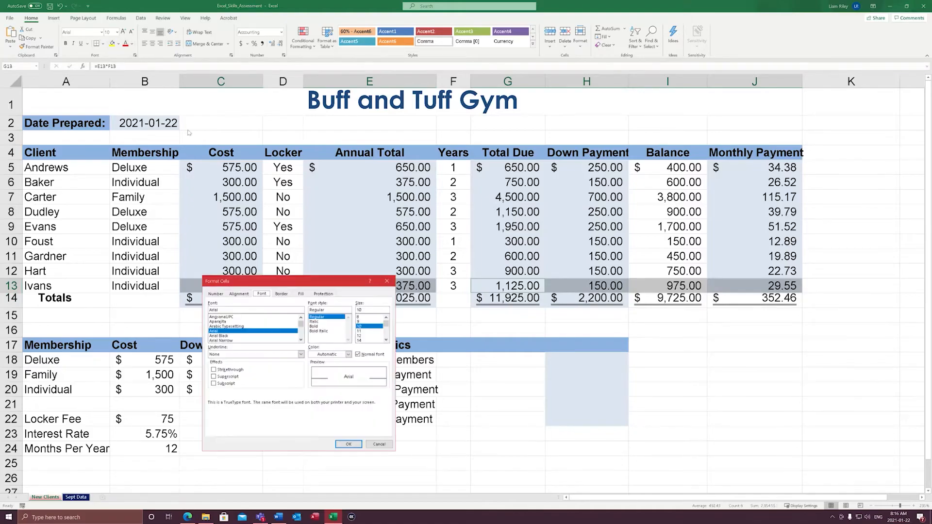
{"action": "left_click", "coordinate": [243, 354]}
{"action": "left_click", "coordinate": [233, 375]}
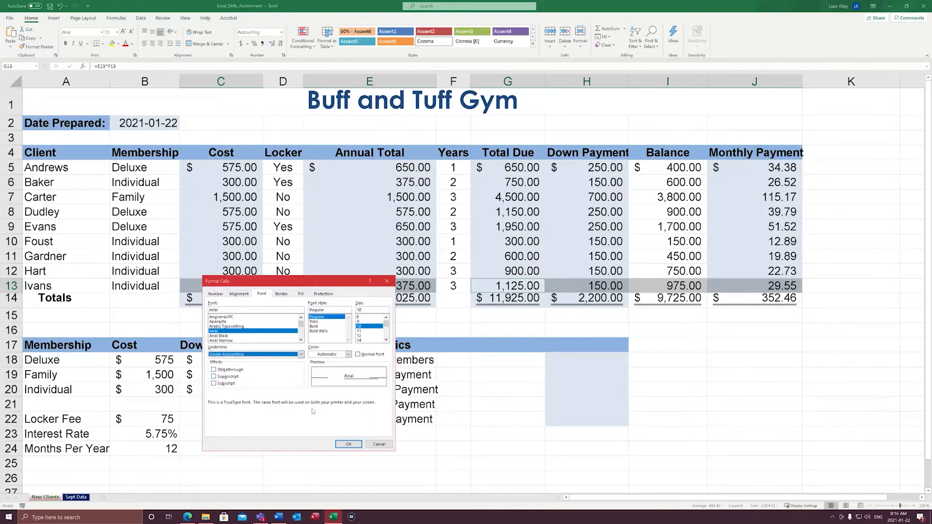
{"action": "left_click", "coordinate": [351, 445]}
{"action": "left_click", "coordinate": [297, 360]}
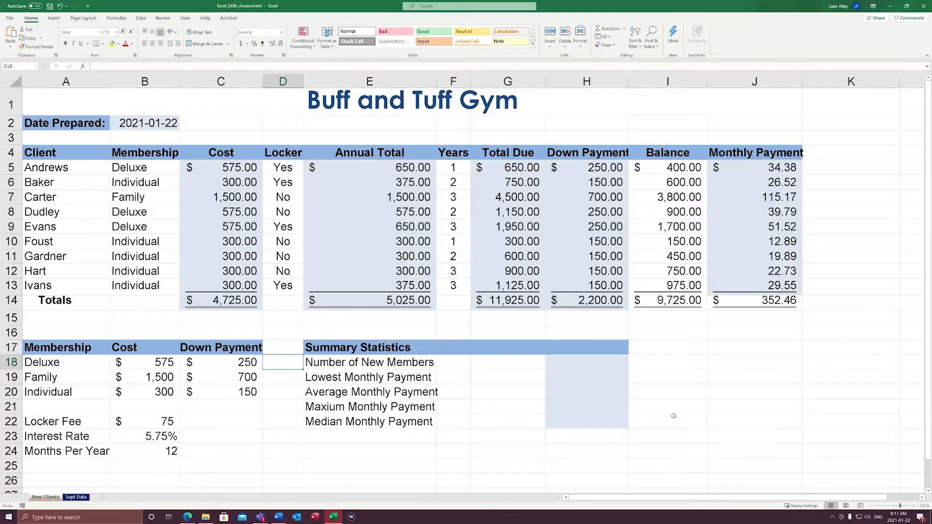
{"action": "left_click", "coordinate": [11, 301]}
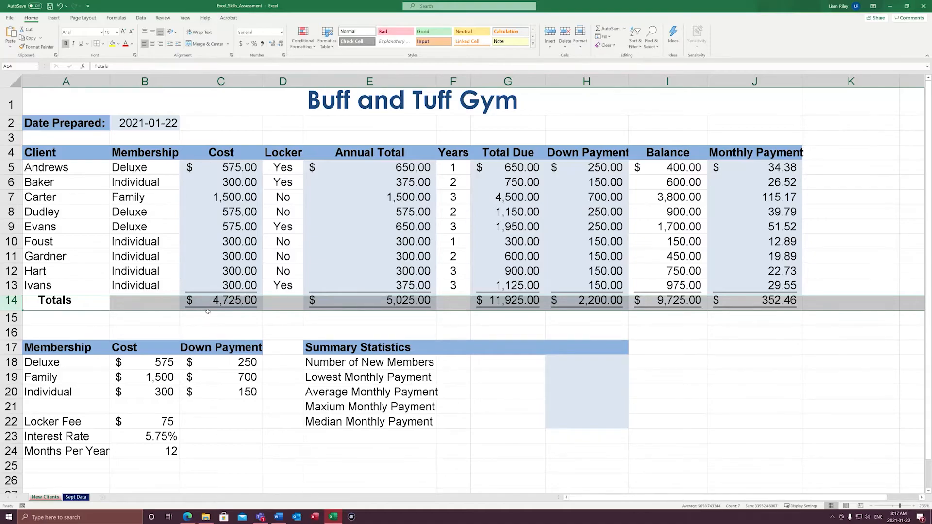
{"action": "left_click", "coordinate": [291, 122]}
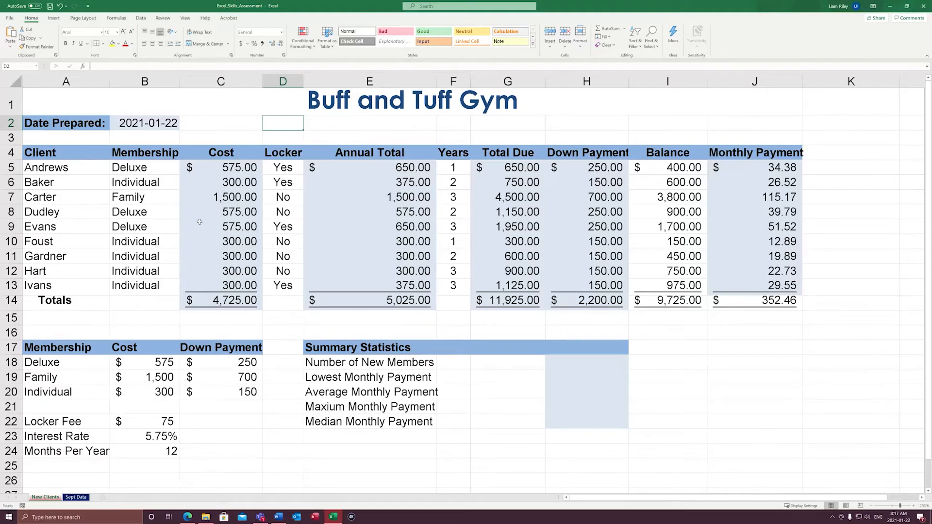
{"action": "left_click_drag", "start_coordinate": [233, 171], "coordinate": [247, 287]}
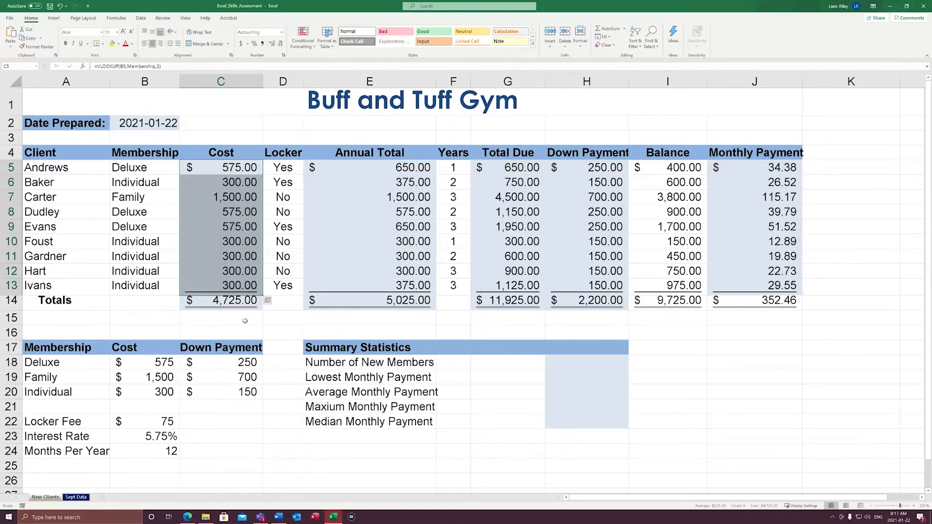
{"action": "left_click", "coordinate": [224, 304]}
{"action": "left_click", "coordinate": [11, 300]}
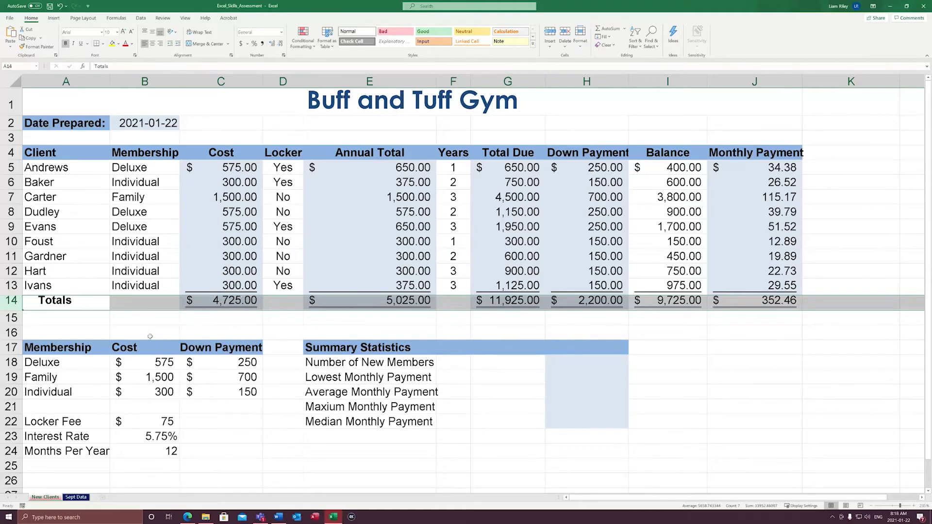
{"action": "left_click", "coordinate": [206, 332]}
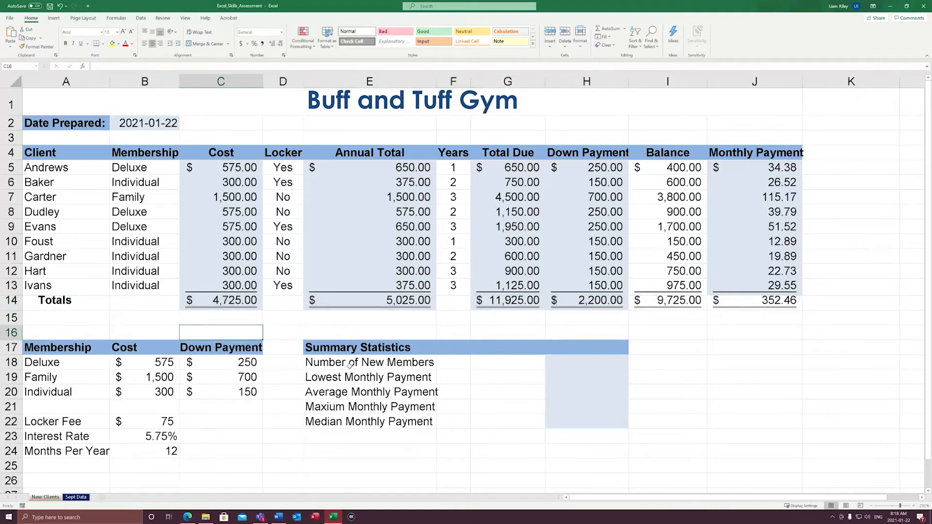
{"action": "left_click_drag", "start_coordinate": [52, 325], "coordinate": [801, 487]}
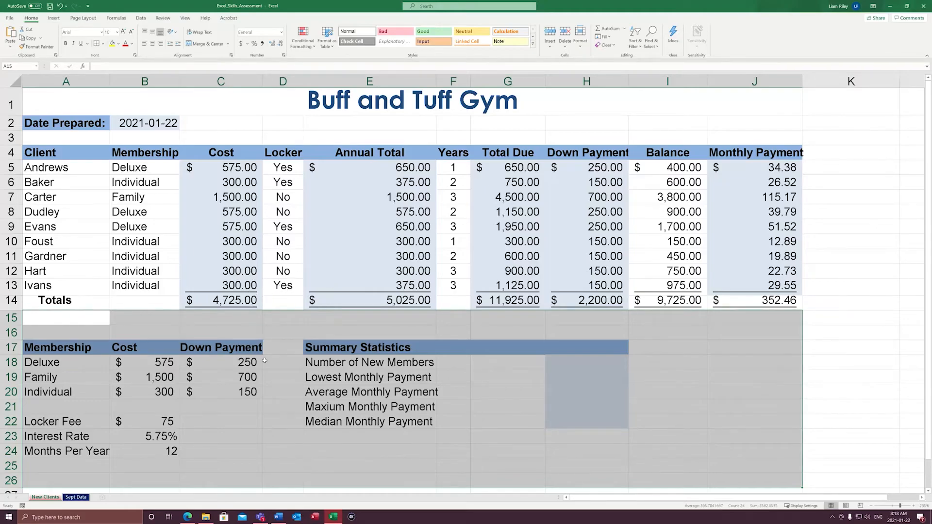
{"action": "left_click", "coordinate": [253, 119]}
{"action": "key", "text": "ctrl+space"}
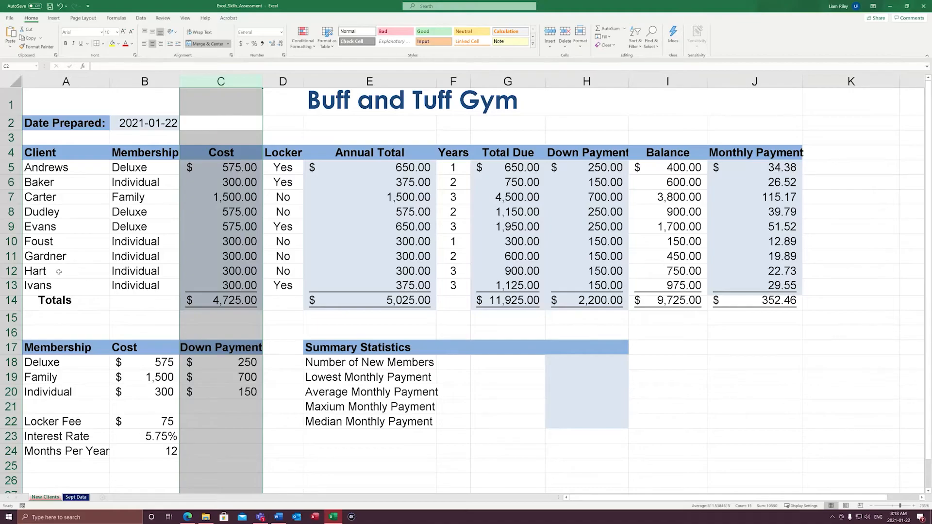
{"action": "left_click", "coordinate": [312, 336]}
{"action": "left_click", "coordinate": [18, 305]}
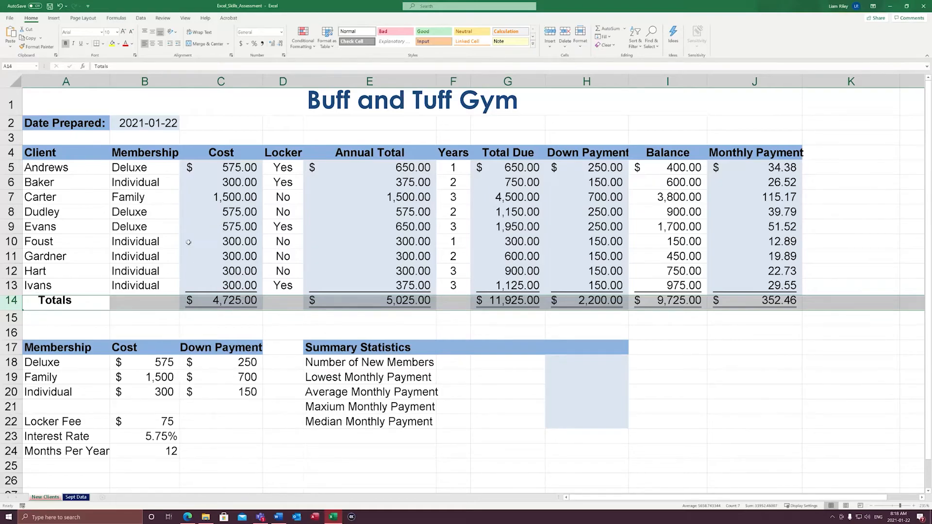
{"action": "left_click", "coordinate": [347, 212]}
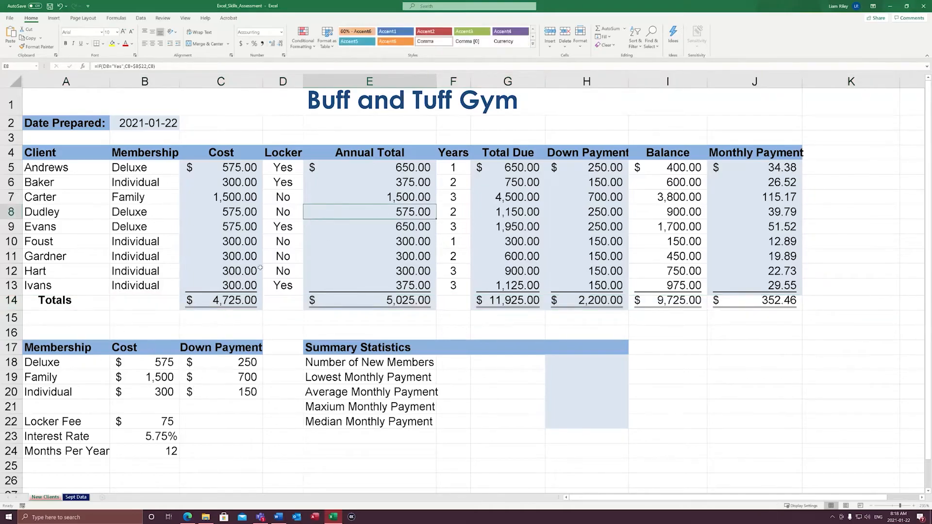
{"action": "left_click_drag", "start_coordinate": [92, 349], "coordinate": [642, 457]}
{"action": "left_click", "coordinate": [378, 406]}
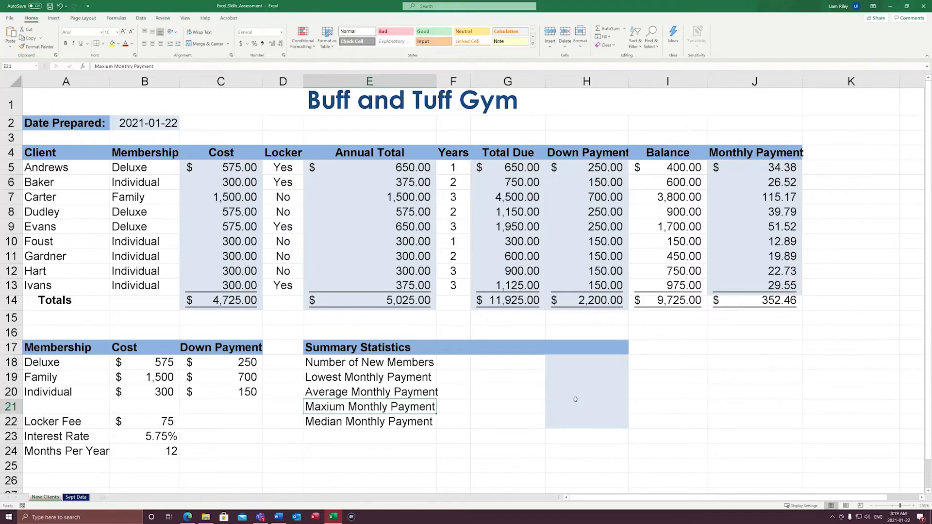
{"action": "left_click", "coordinate": [602, 382]}
{"action": "left_click_drag", "start_coordinate": [588, 361], "coordinate": [597, 420]}
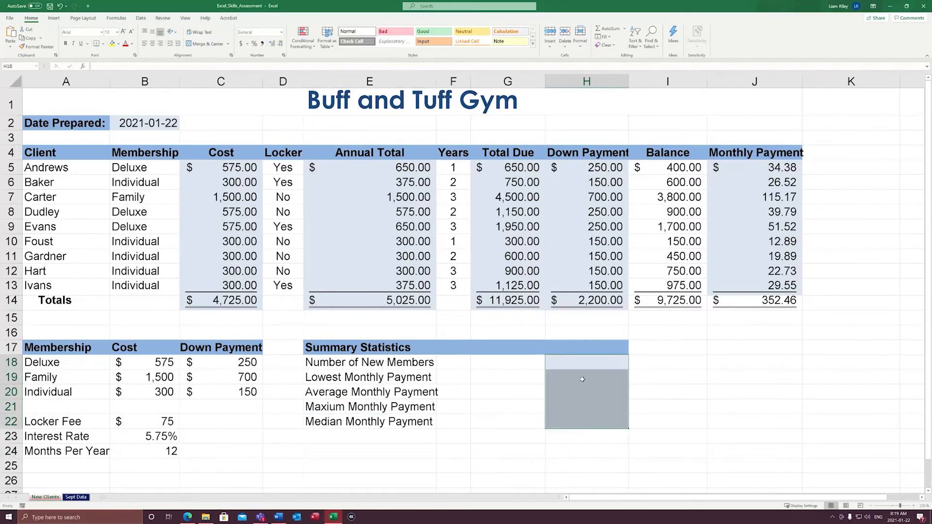
{"action": "key", "text": "Return"}
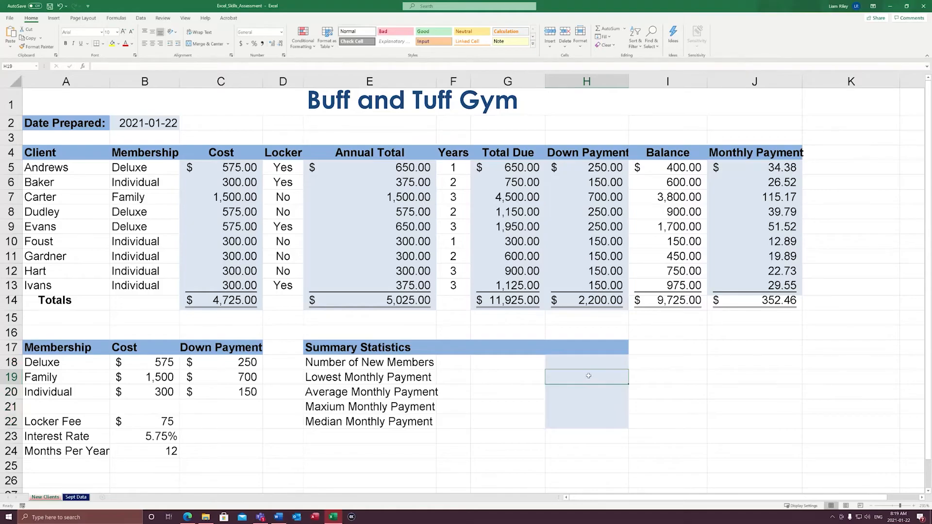
{"action": "key", "text": "shift+Return"}
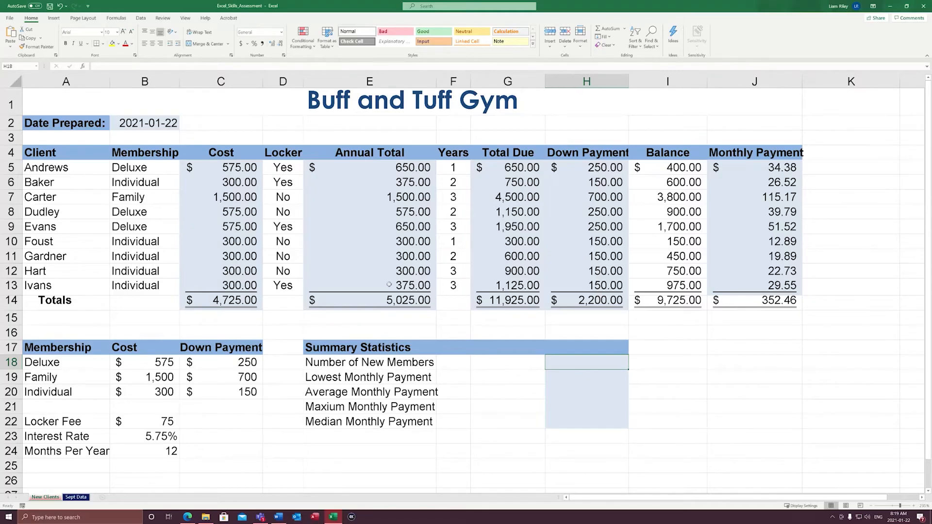
{"action": "type", "text": "=cvount"}
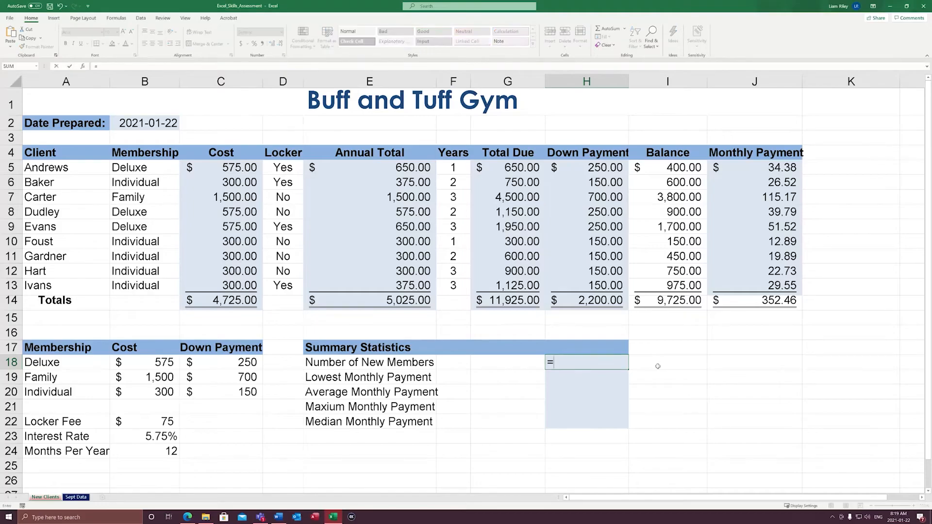
{"action": "key", "text": "BackSpace"}
{"action": "key", "text": "BackSpace"}
{"action": "key", "text": "BackSpace"}
{"action": "key", "text": "BackSpace"}
{"action": "key", "text": "BackSpace"}
{"action": "type", "text": "pount"}
{"action": "key", "text": "BackSpace"}
{"action": "key", "text": "BackSpace"}
{"action": "key", "text": "BackSpace"}
{"action": "key", "text": "BackSpace"}
{"action": "key", "text": "BackSpace"}
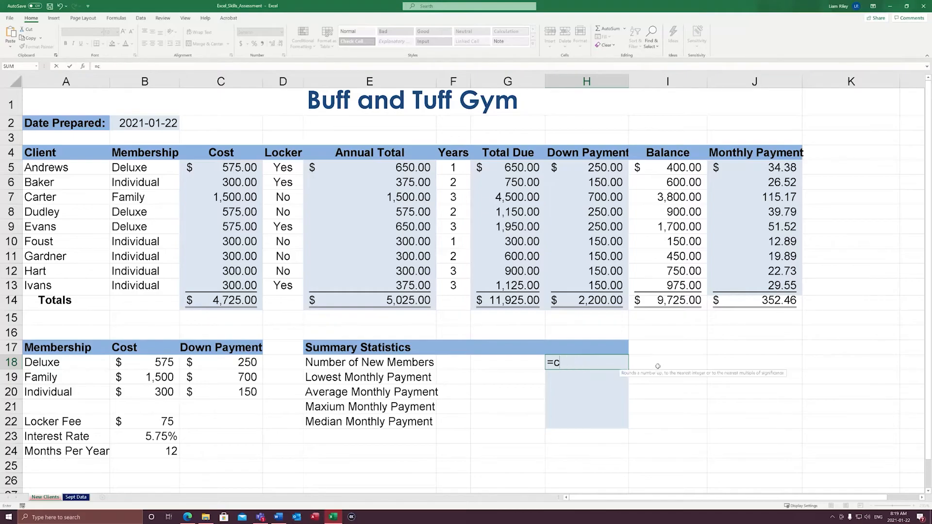
{"action": "type", "text": "ount"}
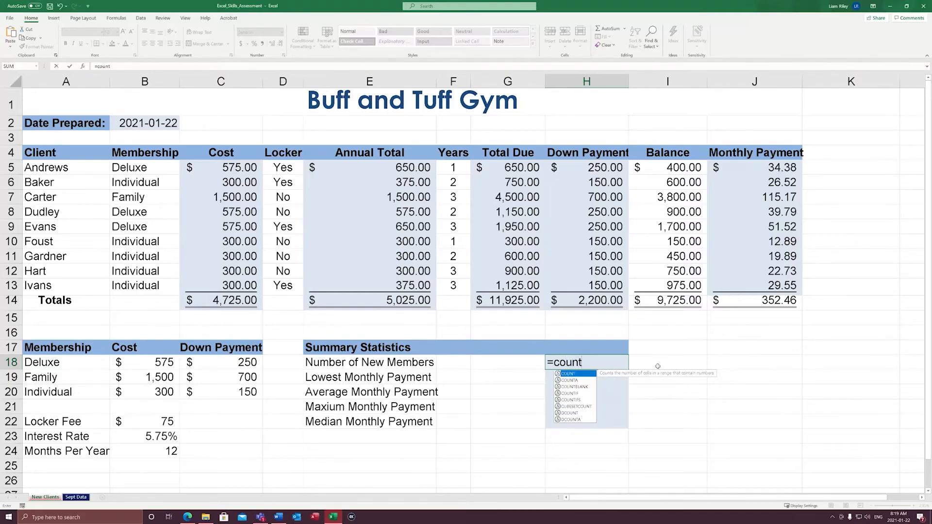
{"action": "double_click", "coordinate": [569, 374]}
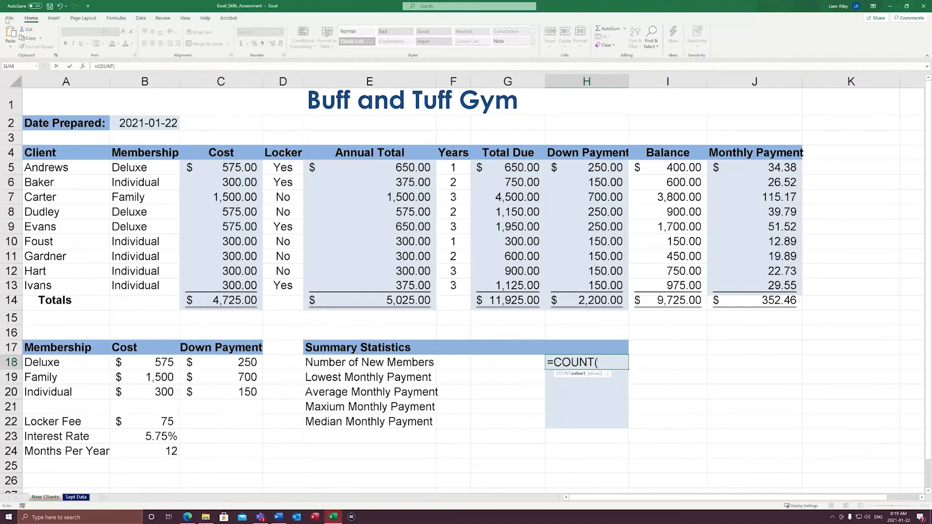
{"action": "left_click", "coordinate": [82, 66]}
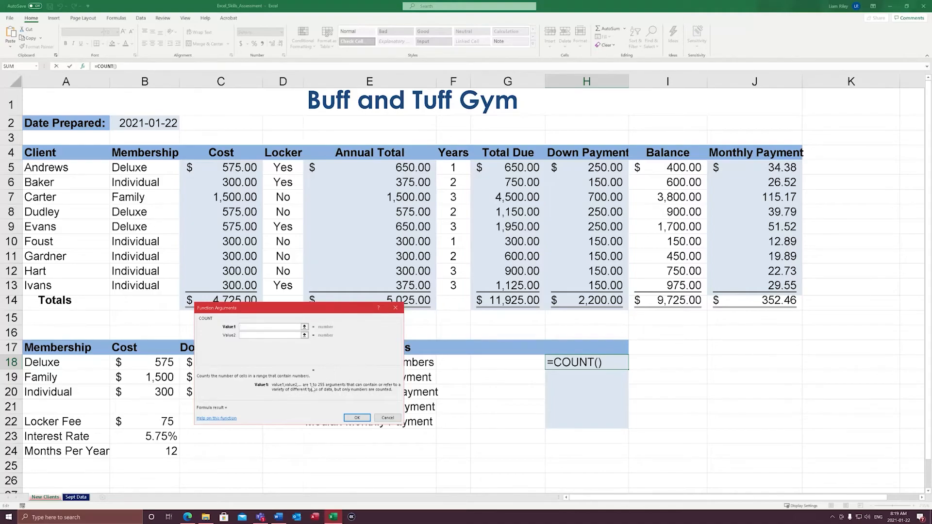
{"action": "left_click_drag", "start_coordinate": [265, 307], "coordinate": [544, 199]}
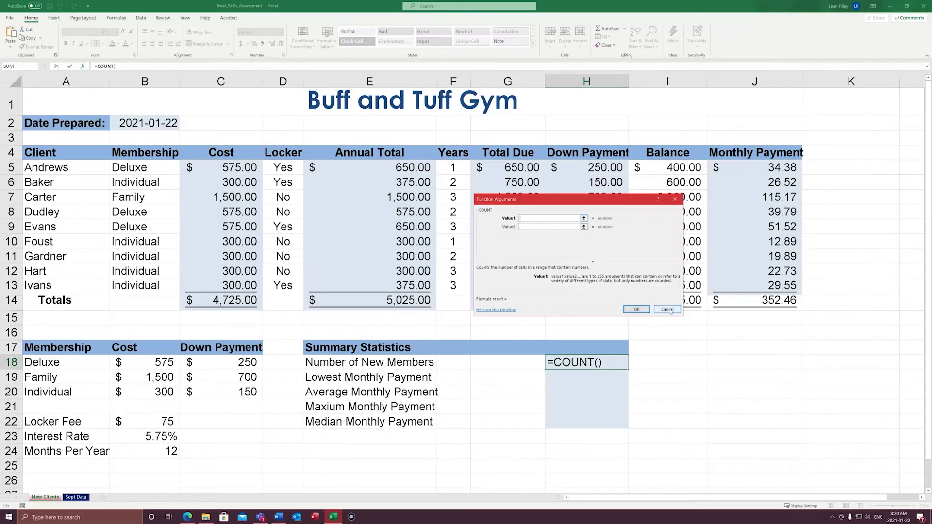
{"action": "left_click", "coordinate": [675, 199]}
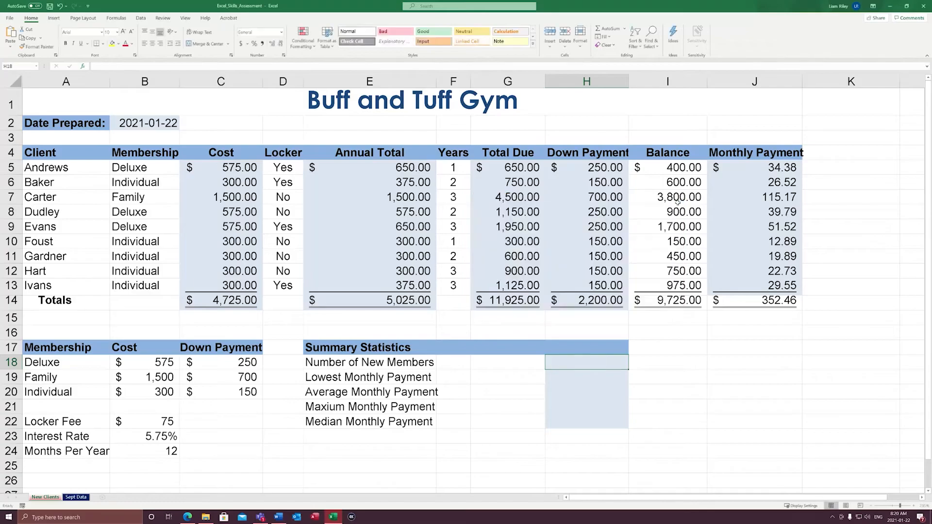
Enter a COUNT formula over the client costs C5:C13 in H18 for Number of New Members, keeping the cell selected
{"action": "type", "text": "=count("}
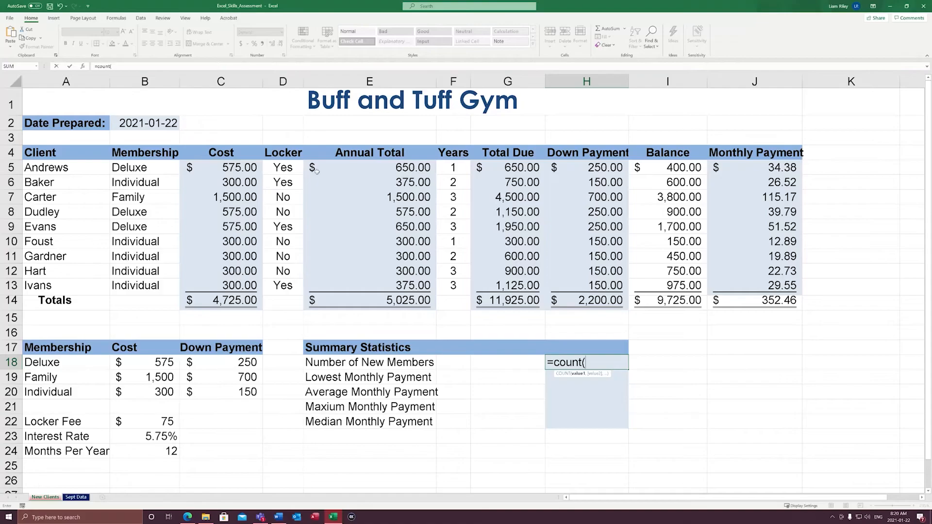
{"action": "left_click_drag", "start_coordinate": [234, 169], "coordinate": [243, 293]}
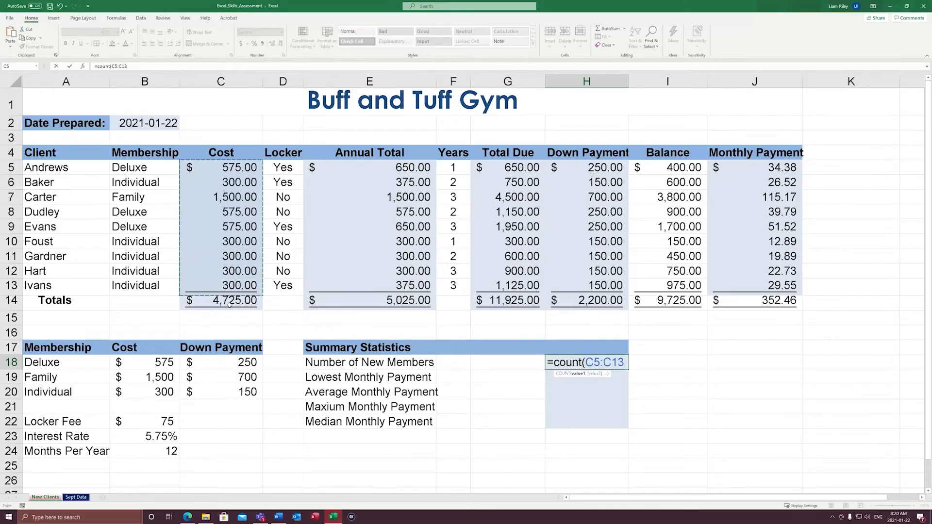
{"action": "key", "text": "ctrl+Return"}
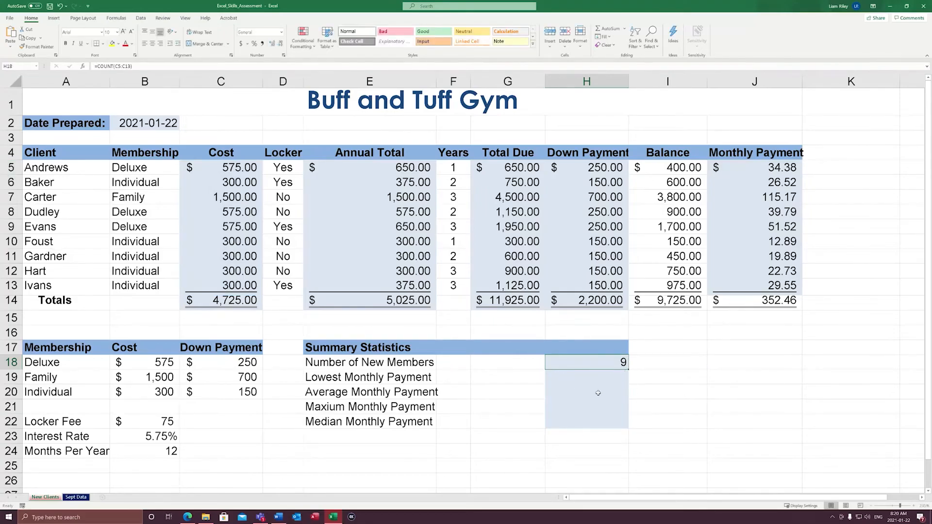
Replace the Number of New Members formula in H18 with a COUNTA over the client names A5:A13
{"action": "key", "text": "Delete"}
{"action": "type", "text": "=counta"}
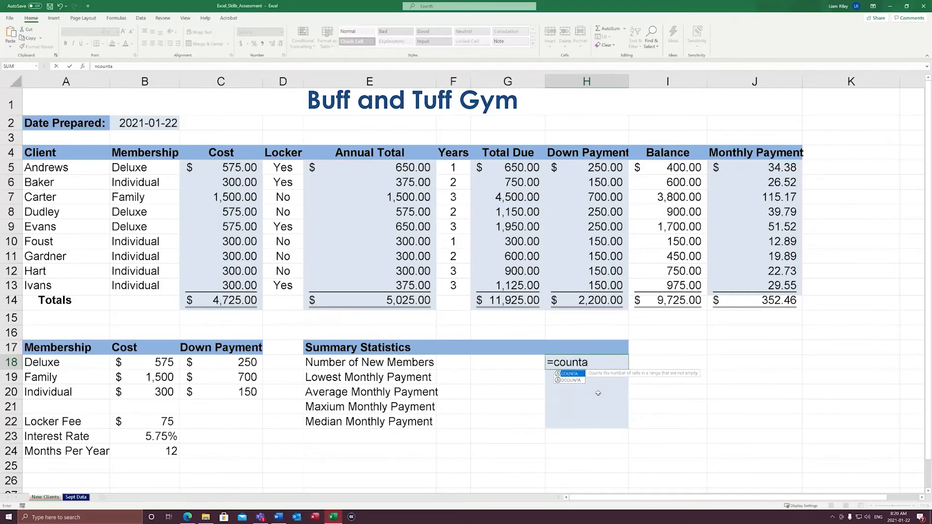
{"action": "type", "text": "("}
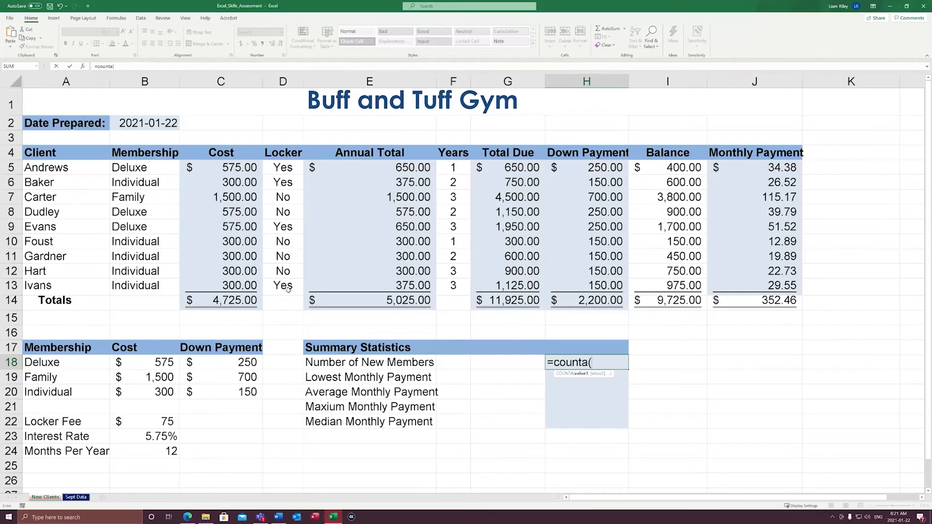
{"action": "left_click_drag", "start_coordinate": [84, 167], "coordinate": [79, 291]}
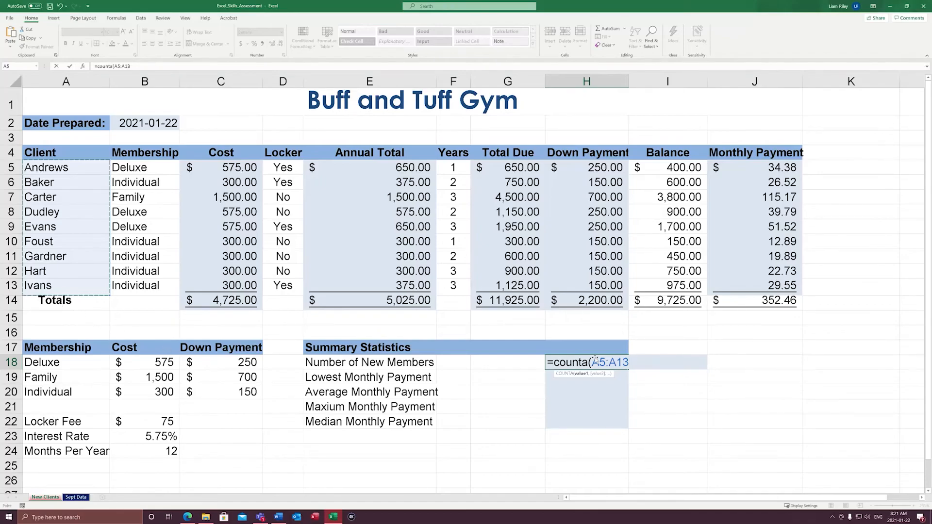
{"action": "type", "text": ")"}
{"action": "key", "text": "ctrl+Return"}
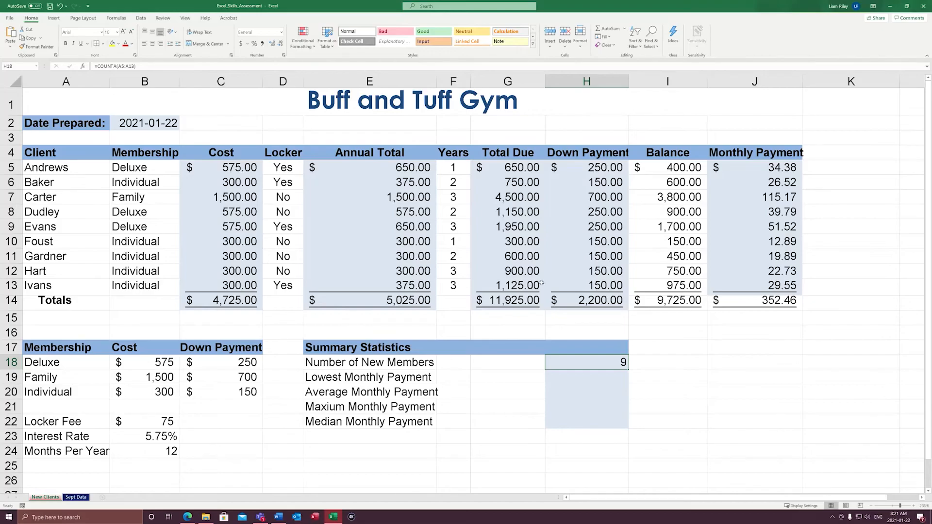
Enter a MIN formula over the monthly payments J5:J13 in H19 for Lowest Monthly Payment
{"action": "left_click", "coordinate": [574, 382]}
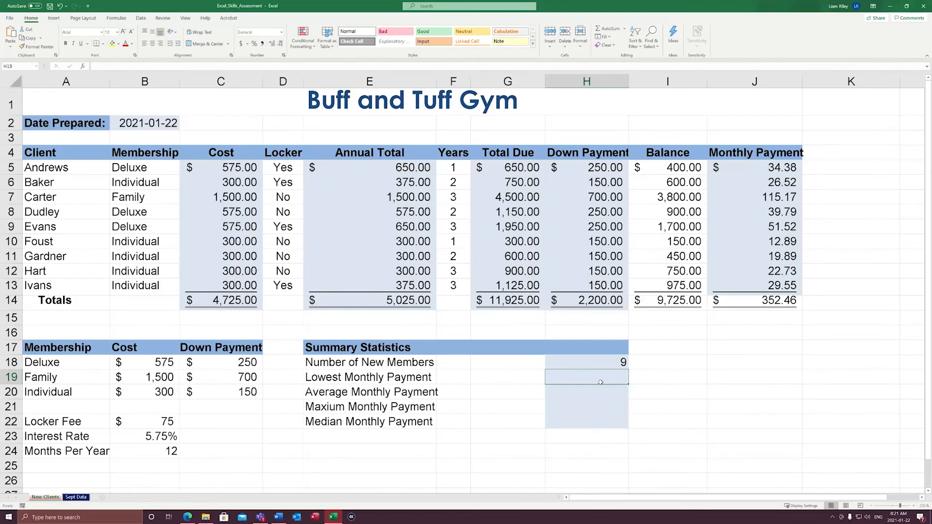
{"action": "type", "text": "=min("}
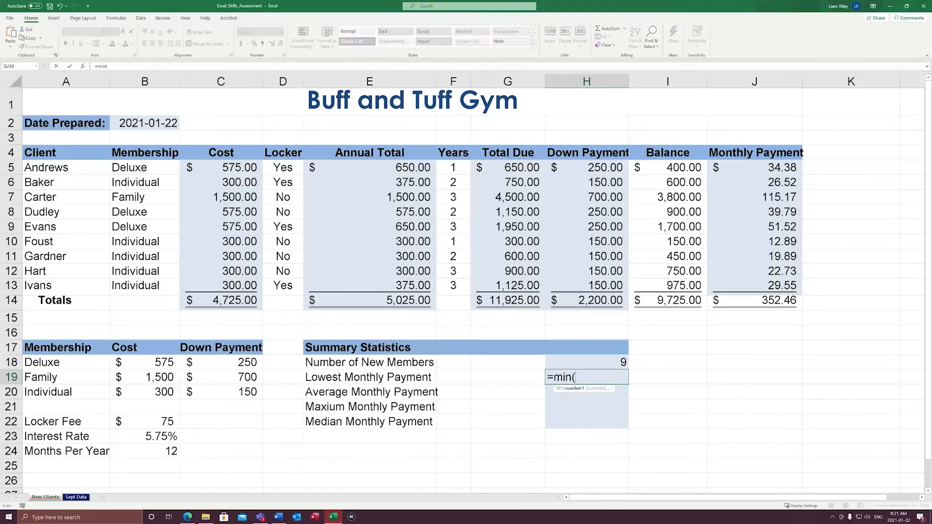
{"action": "left_click_drag", "start_coordinate": [775, 168], "coordinate": [786, 287]}
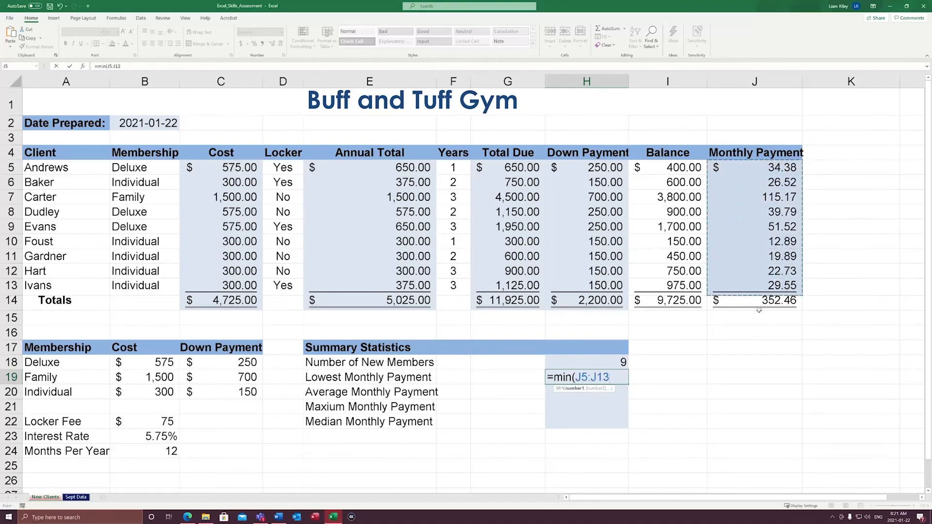
{"action": "type", "text": ")"}
{"action": "key", "text": "ctrl+Return"}
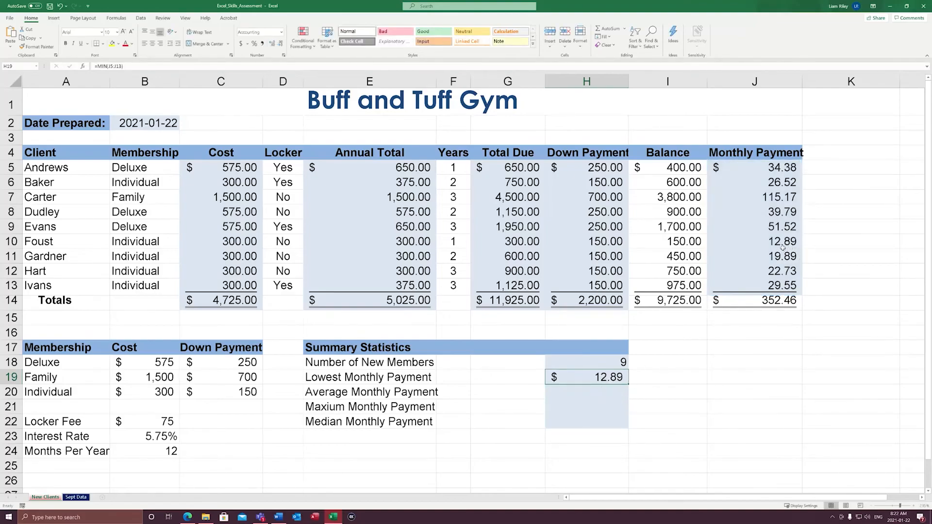
Enter an AVERAGE formula over the monthly payments J5:J13 in H20 for Average Monthly Payment
{"action": "left_click", "coordinate": [588, 396]}
{"action": "type", "text": "=aberagh"}
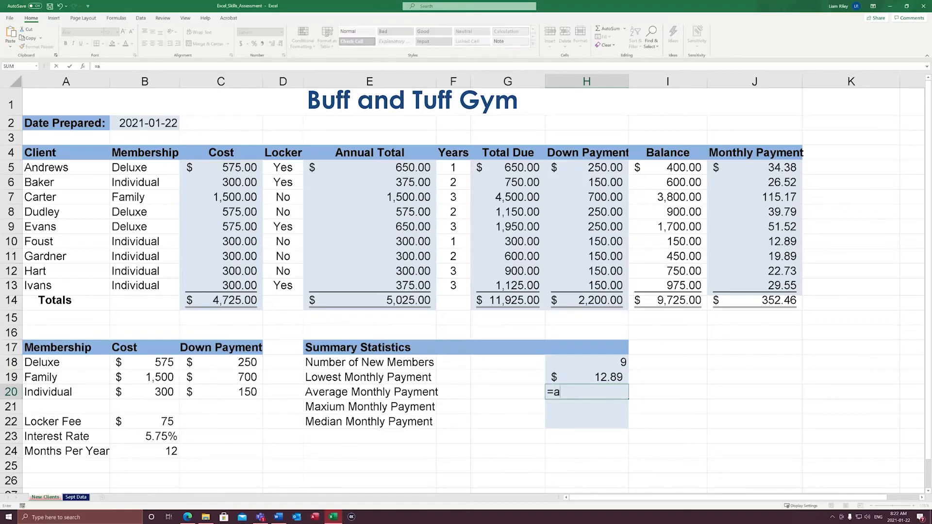
{"action": "key", "text": "BackSpace"}
{"action": "key", "text": "BackSpace"}
{"action": "key", "text": "BackSpace"}
{"action": "key", "text": "BackSpace"}
{"action": "key", "text": "BackSpace"}
{"action": "key", "text": "BackSpace"}
{"action": "type", "text": "ver"}
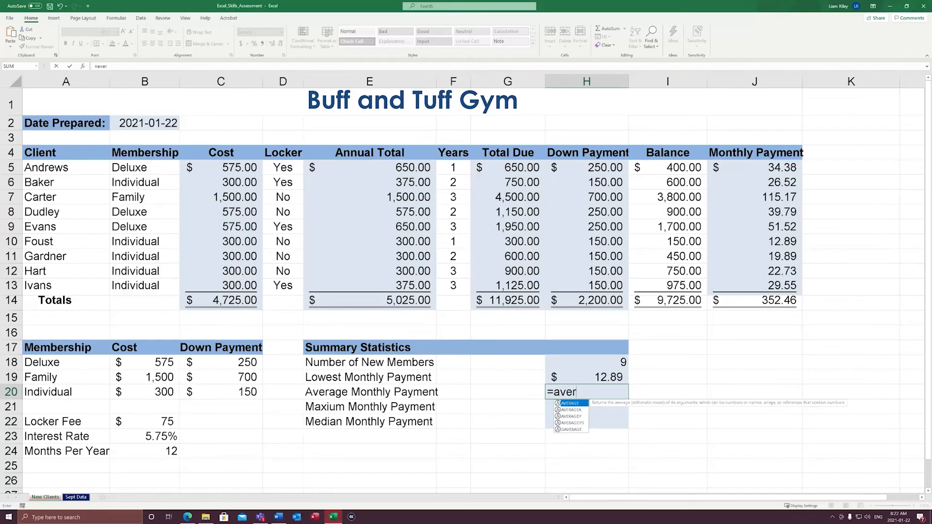
{"action": "type", "text": "age("}
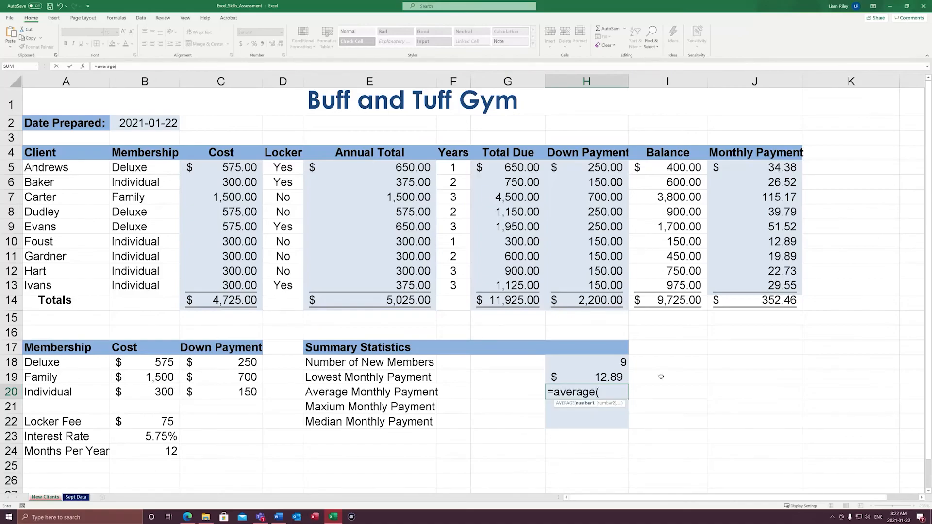
{"action": "left_click_drag", "start_coordinate": [789, 174], "coordinate": [785, 285]}
{"action": "key", "text": "Return"}
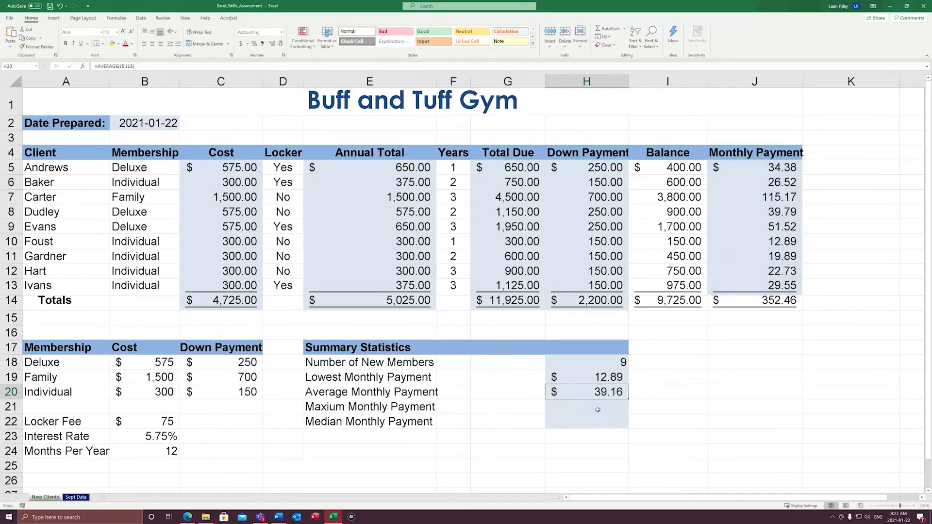
Enter a MAX formula over J5:J13 in H21 for the maximum monthly payment, keeping the cell selected
{"action": "type", "text": "=m"}
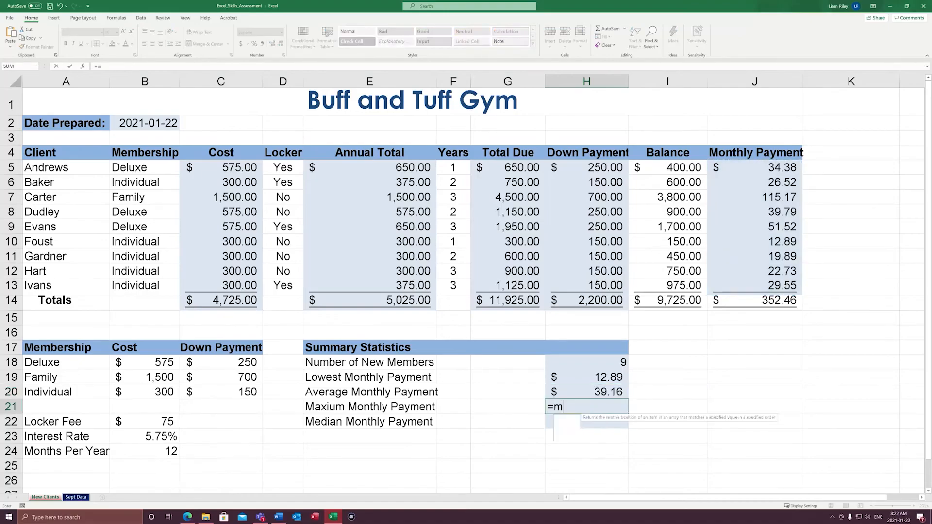
{"action": "type", "text": "ax("}
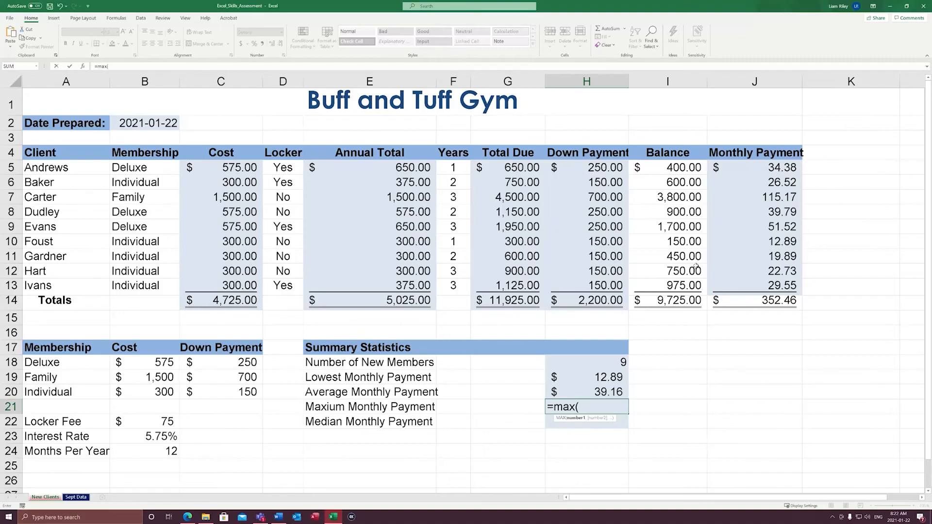
{"action": "left_click_drag", "start_coordinate": [781, 170], "coordinate": [786, 285]}
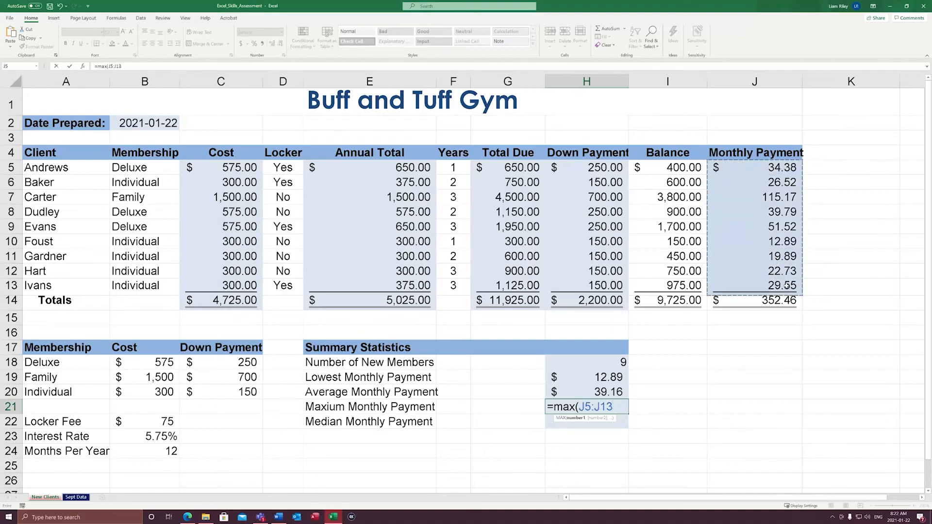
{"action": "type", "text": ")"}
{"action": "key", "text": "ctrl+Return"}
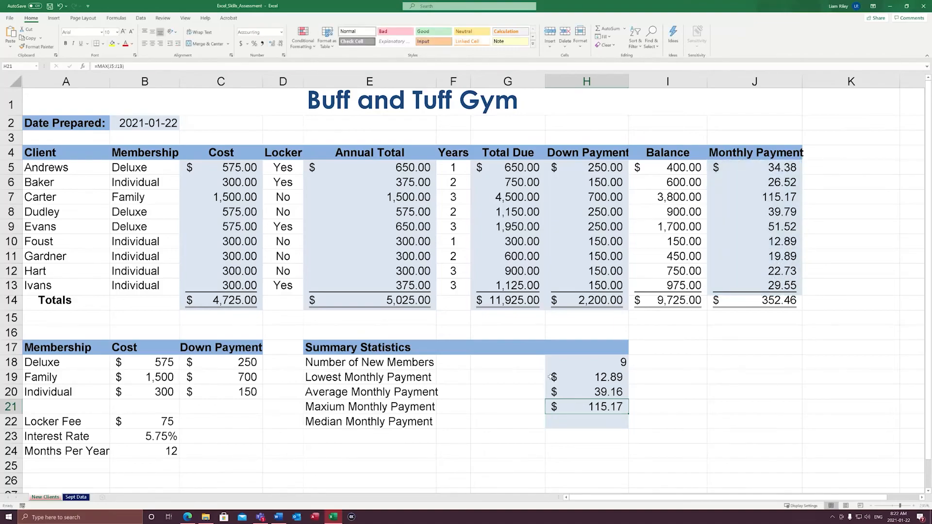
Enter a MEDIAN formula over J5:J13 in H22 for Median Monthly Payment, keeping the cell selected
{"action": "left_click", "coordinate": [571, 425]}
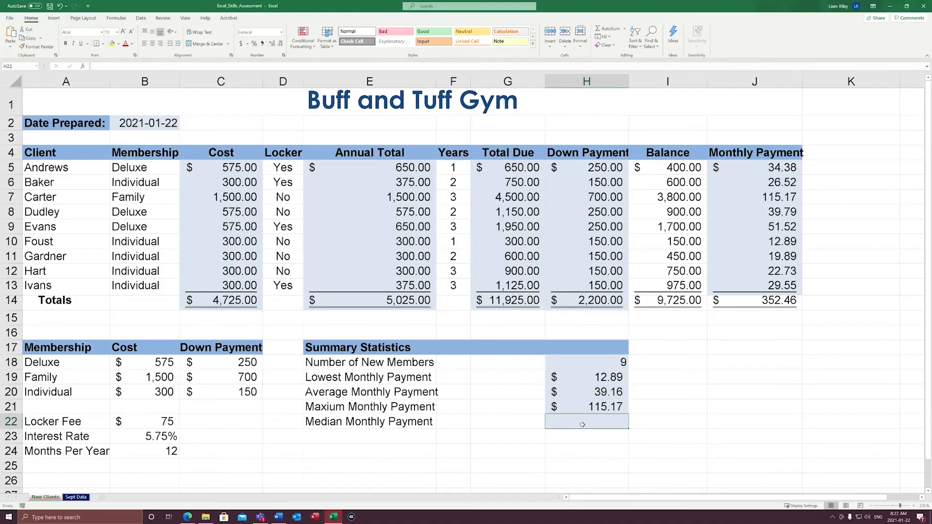
{"action": "type", "text": "="}
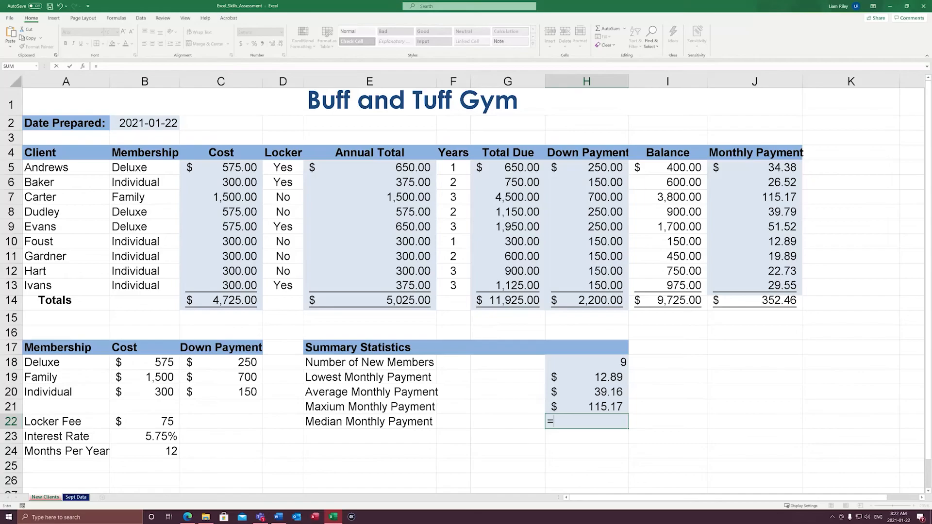
{"action": "type", "text": "median"}
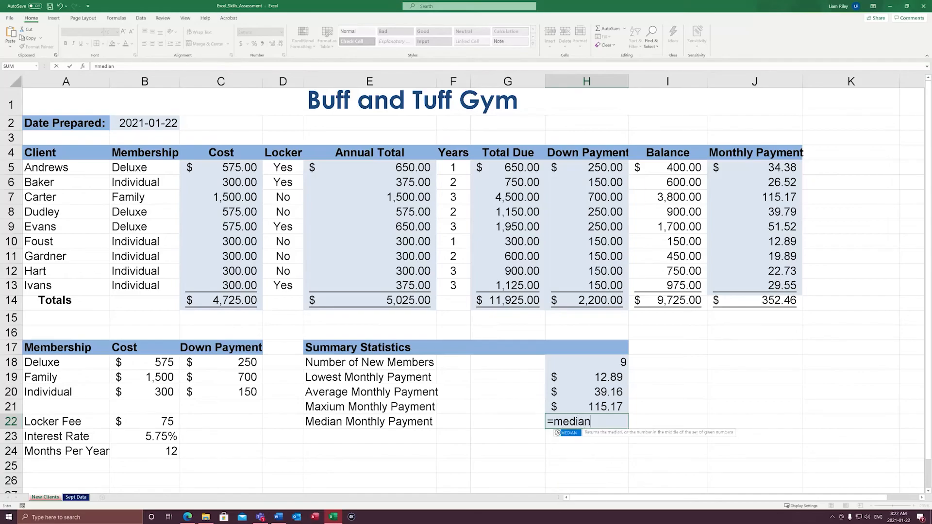
{"action": "type", "text": "("}
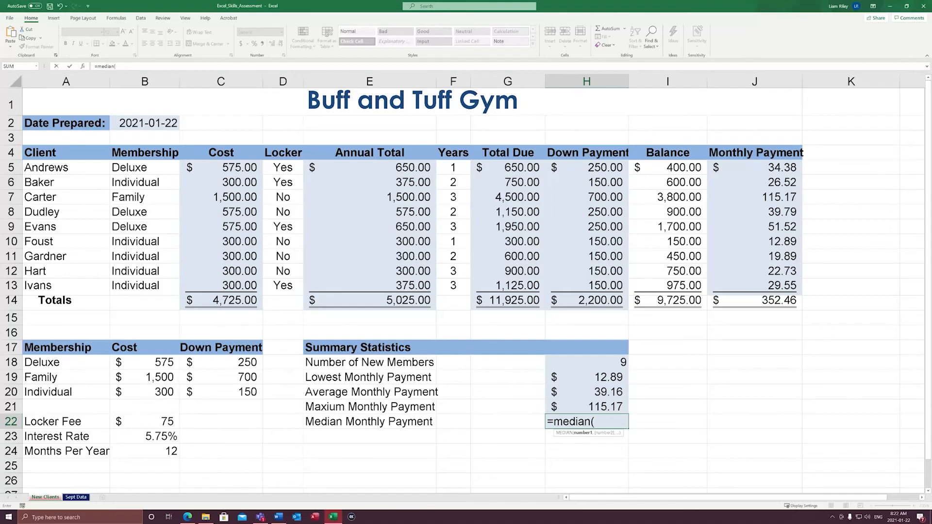
{"action": "left_click_drag", "start_coordinate": [776, 167], "coordinate": [776, 287]}
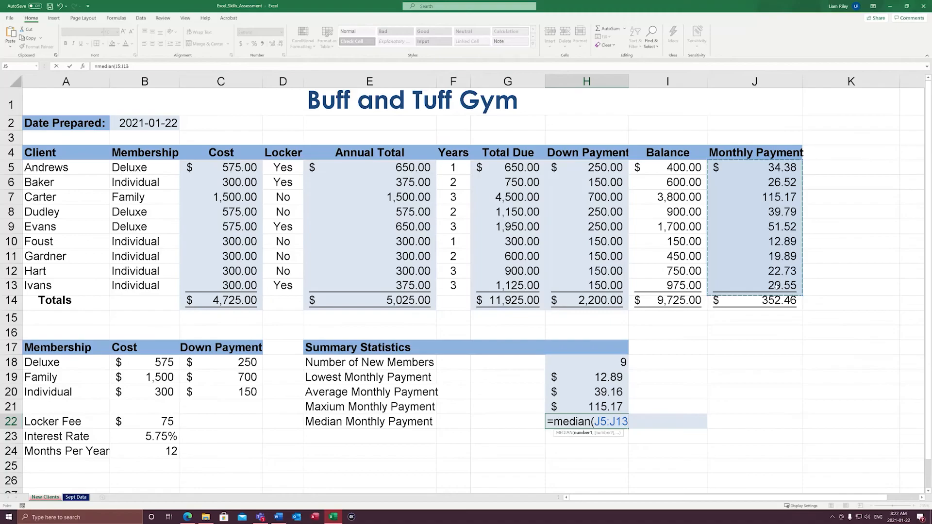
{"action": "type", "text": ")"}
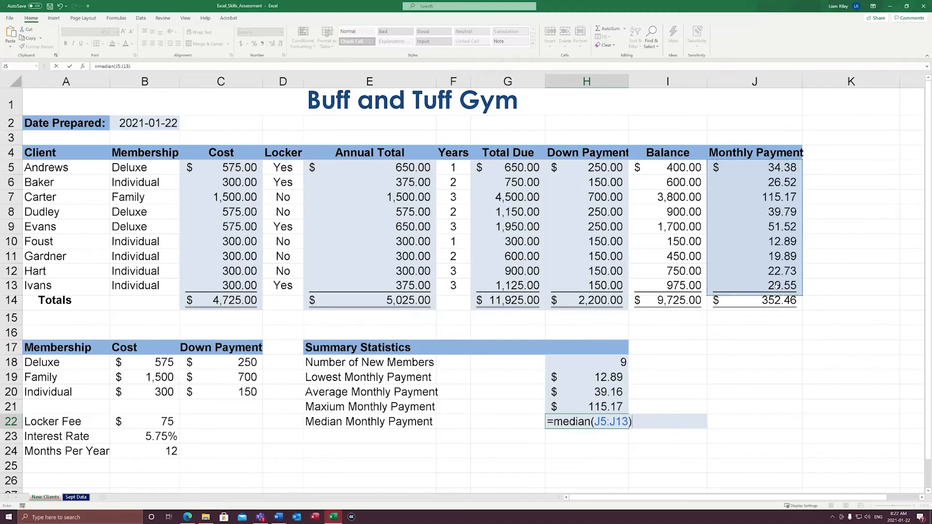
{"action": "key", "text": "ctrl+Return"}
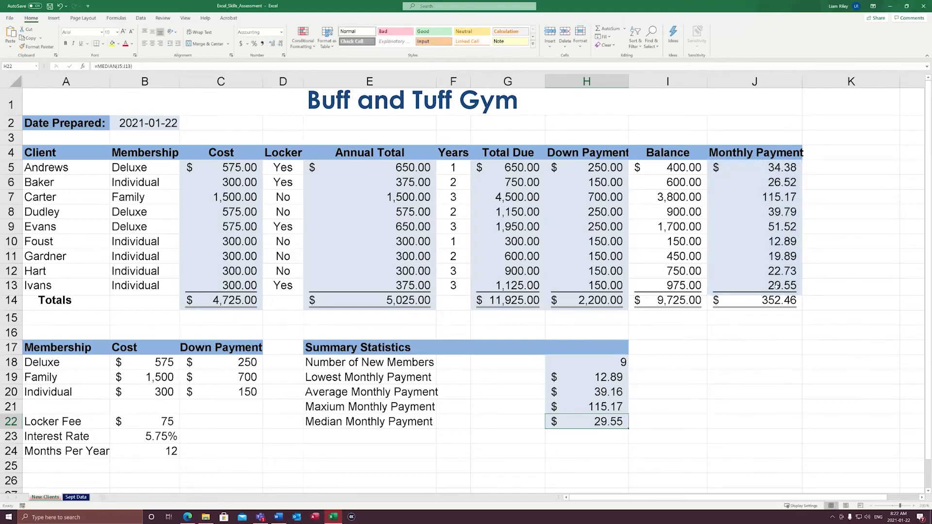
Copy the monthly payments J5:J13 and paste them as values only into the empty area starting at J23
{"action": "left_click", "coordinate": [773, 168]}
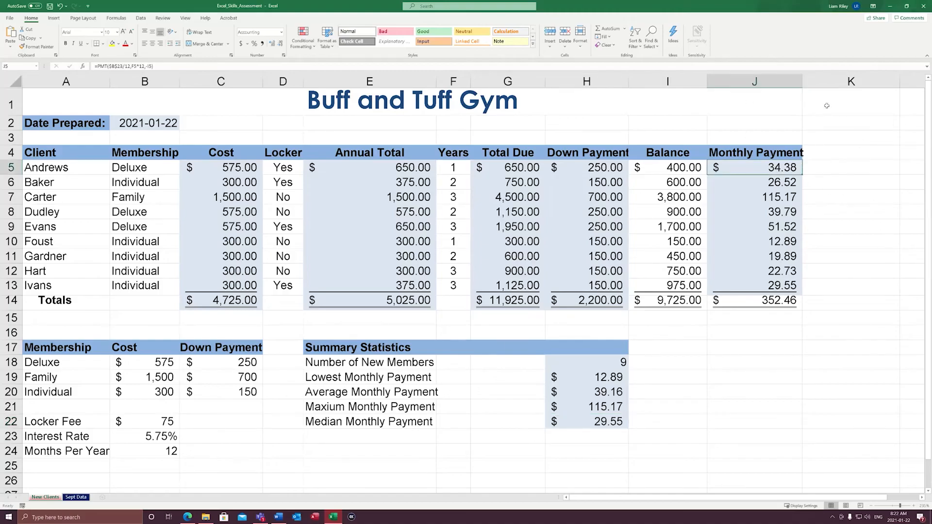
{"action": "left_click_drag", "start_coordinate": [783, 168], "coordinate": [787, 287]}
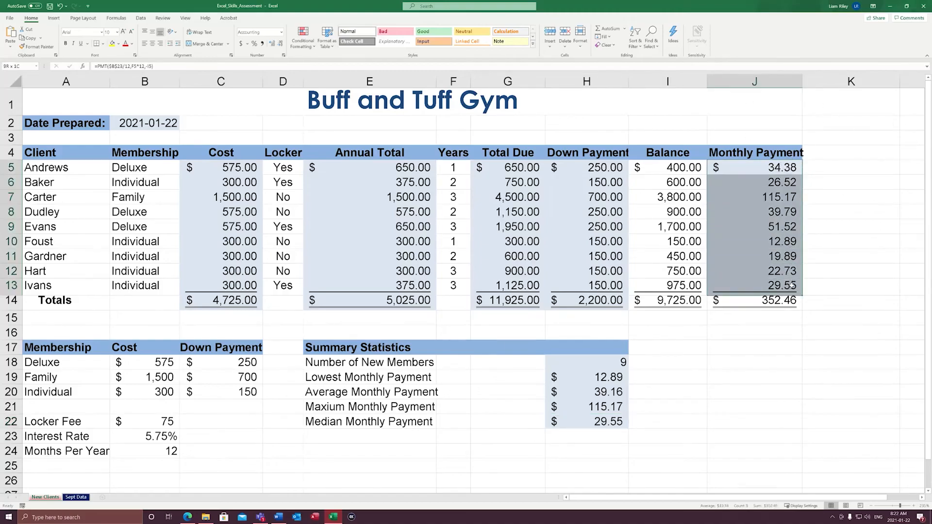
{"action": "right_click", "coordinate": [789, 281]}
{"action": "left_click", "coordinate": [807, 297]}
{"action": "scroll", "coordinate": [791, 383], "scroll_direction": "down", "scroll_amount": 4}
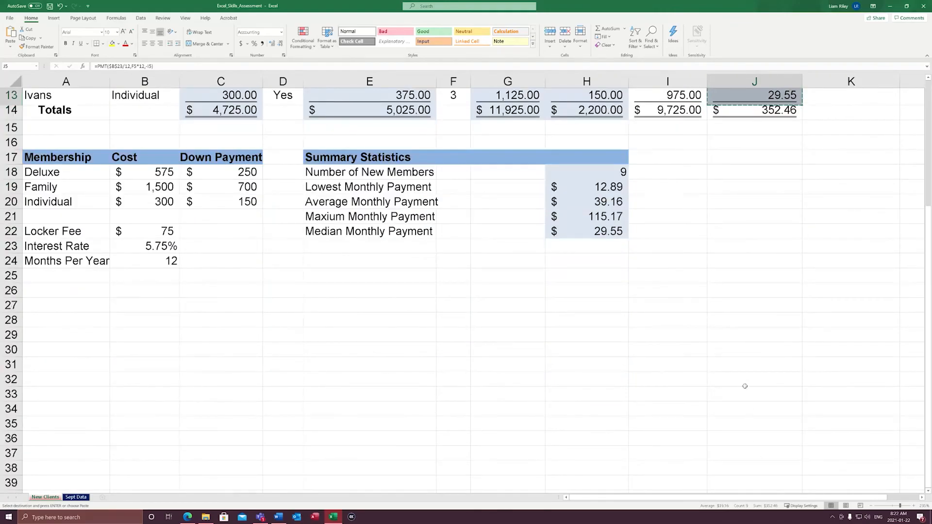
{"action": "right_click", "coordinate": [732, 247]}
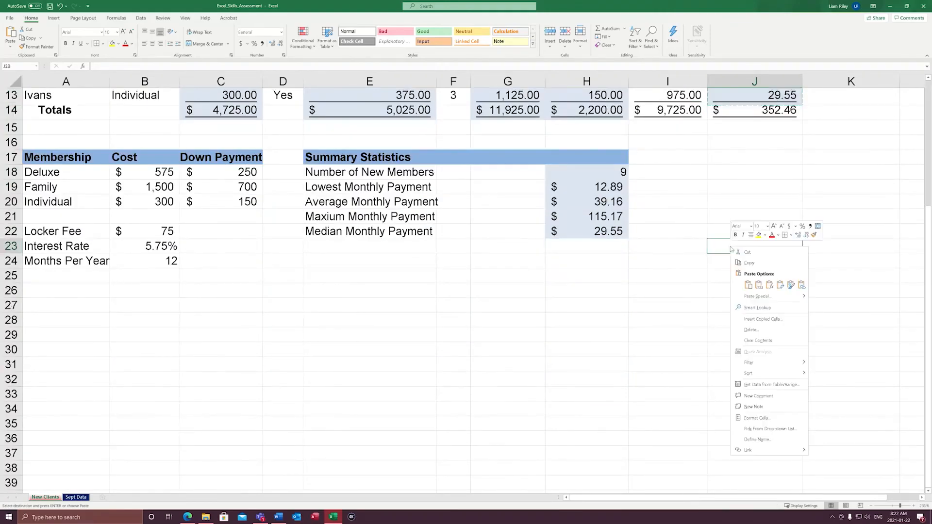
{"action": "left_click", "coordinate": [759, 284]}
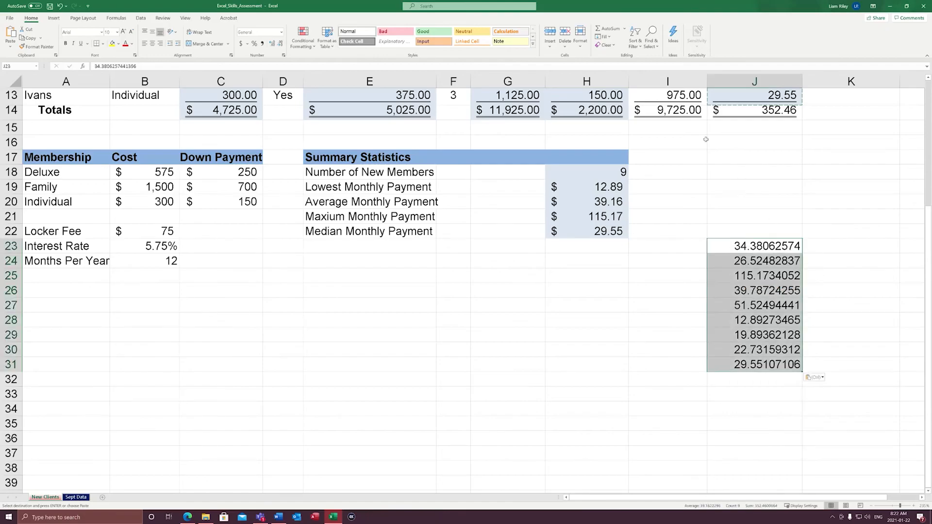
Sort the pasted payments in J23:J31 from smallest to largest and show them with two decimal places
{"action": "left_click", "coordinate": [141, 18]}
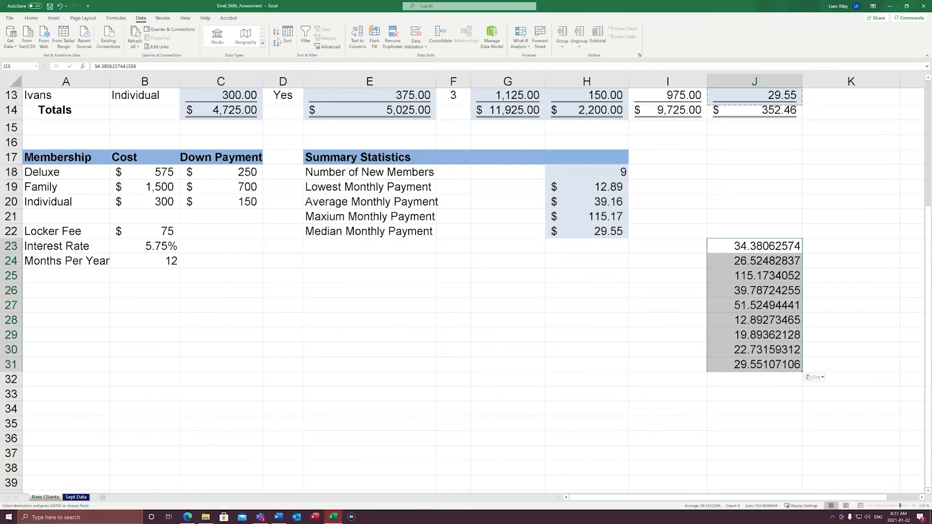
{"action": "left_click", "coordinate": [275, 33]}
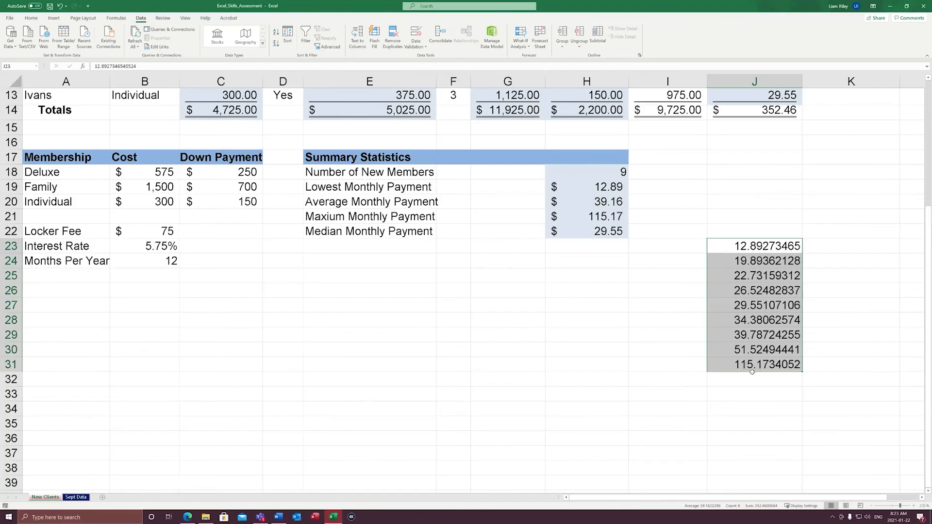
{"action": "left_click", "coordinate": [31, 18]}
{"action": "left_click", "coordinate": [281, 43]}
{"action": "left_click", "coordinate": [280, 43]}
{"action": "left_click", "coordinate": [280, 43]}
{"action": "left_click", "coordinate": [280, 44]}
{"action": "left_click", "coordinate": [280, 44]}
{"action": "left_click", "coordinate": [281, 44]}
{"action": "left_click", "coordinate": [731, 286]}
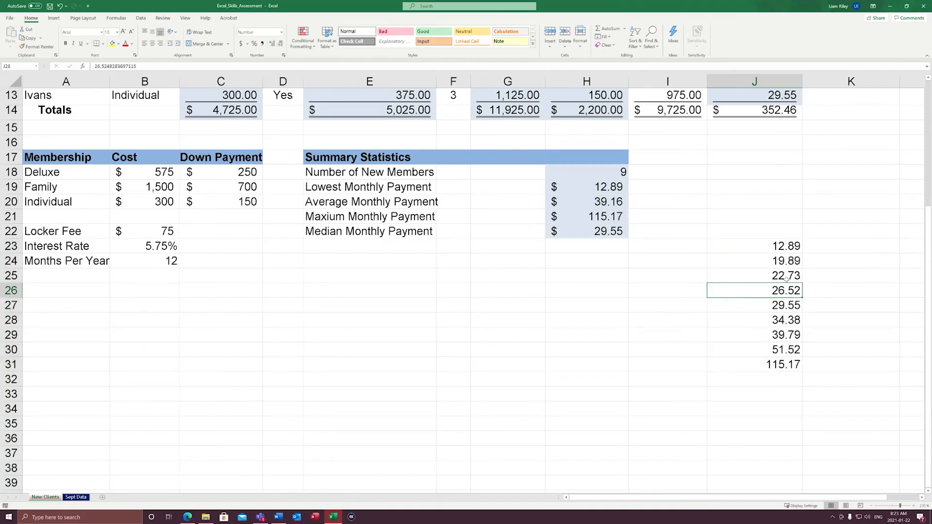
Number the sorted payments with a fill series from 1 to 9 in I23:I31
{"action": "left_click", "coordinate": [703, 248]}
{"action": "type", "text": "1"}
{"action": "left_click", "coordinate": [711, 307]}
{"action": "left_click", "coordinate": [700, 248]}
{"action": "left_click_drag", "start_coordinate": [709, 255], "coordinate": [697, 370]}
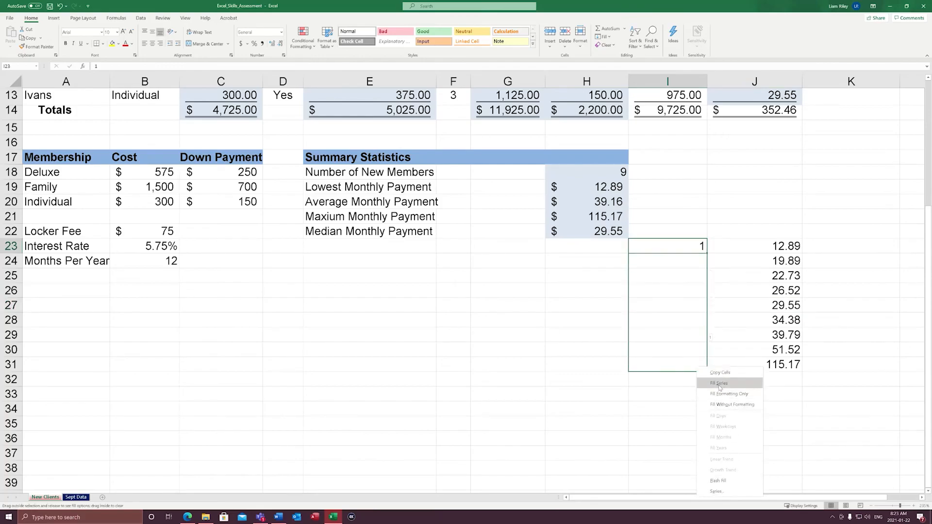
{"action": "left_click", "coordinate": [719, 384]}
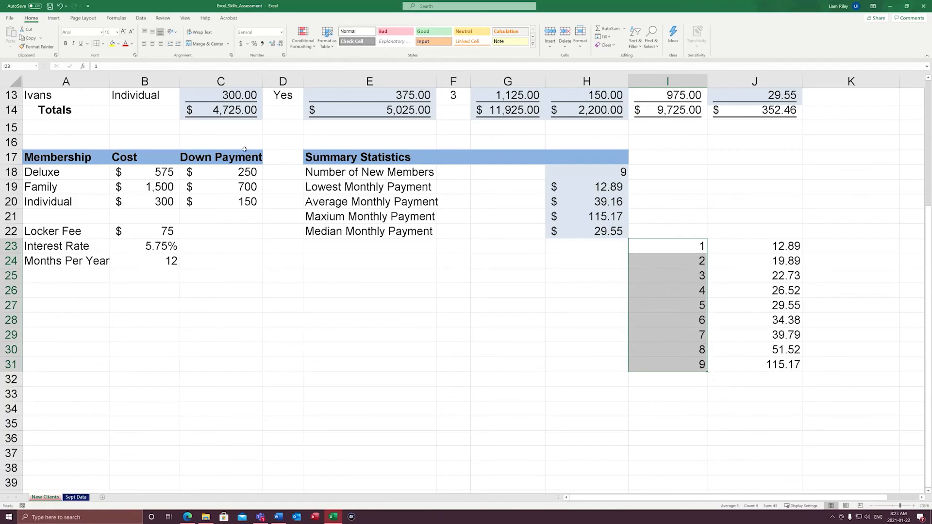
{"action": "left_click", "coordinate": [832, 309]}
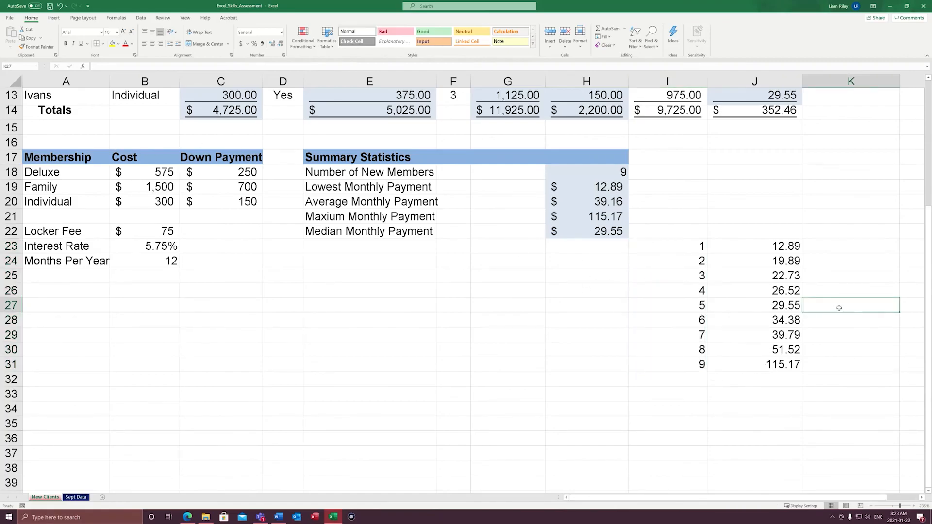
{"action": "left_click", "coordinate": [692, 247]}
{"action": "left_click", "coordinate": [675, 368]}
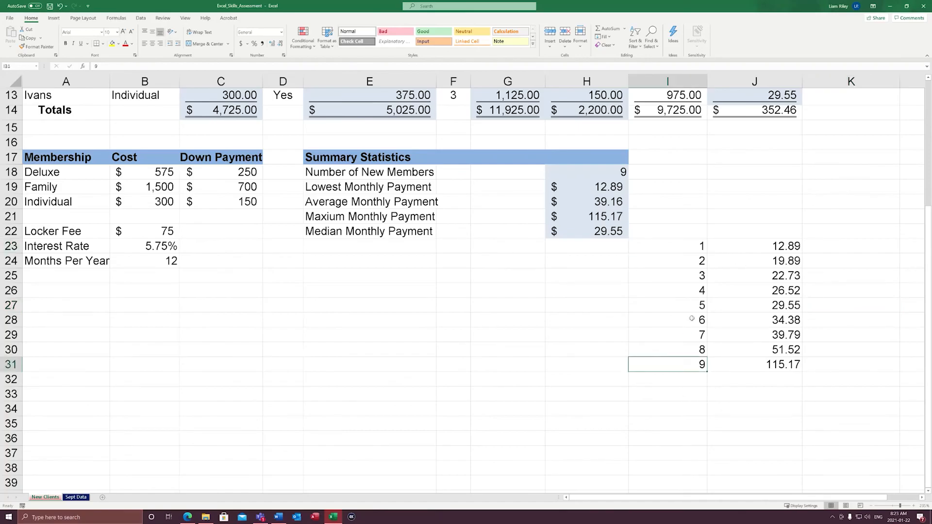
Examine the numbered, sorted payments in I23:J31 to locate the middle entry and compare it with the Median Monthly Payment in H22
{"action": "left_click_drag", "start_coordinate": [700, 246], "coordinate": [691, 363]}
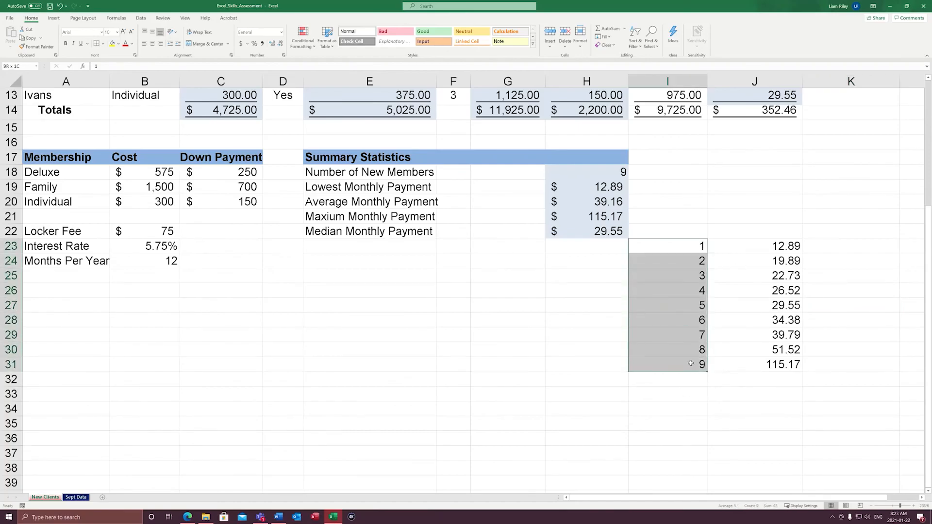
{"action": "left_click", "coordinate": [693, 318]}
{"action": "left_click_drag", "start_coordinate": [686, 246], "coordinate": [695, 365]}
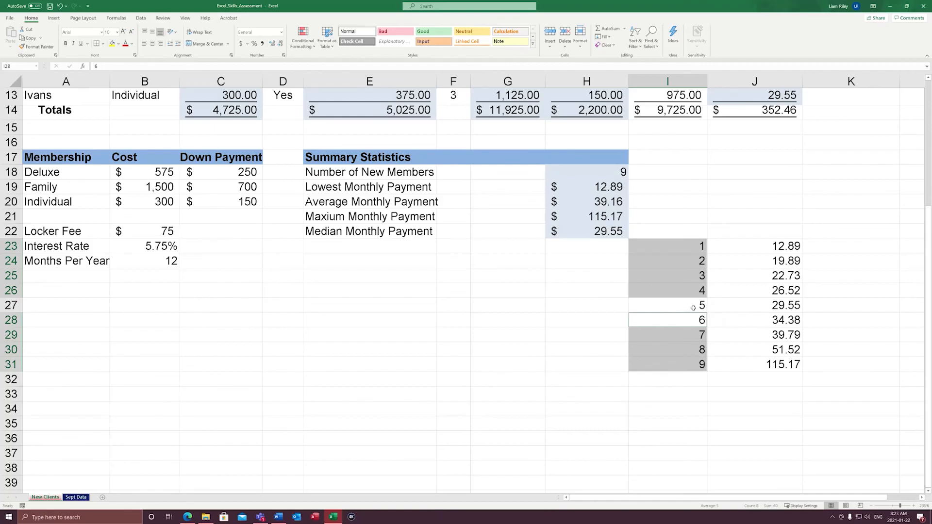
{"action": "left_click_drag", "start_coordinate": [679, 309], "coordinate": [767, 309]}
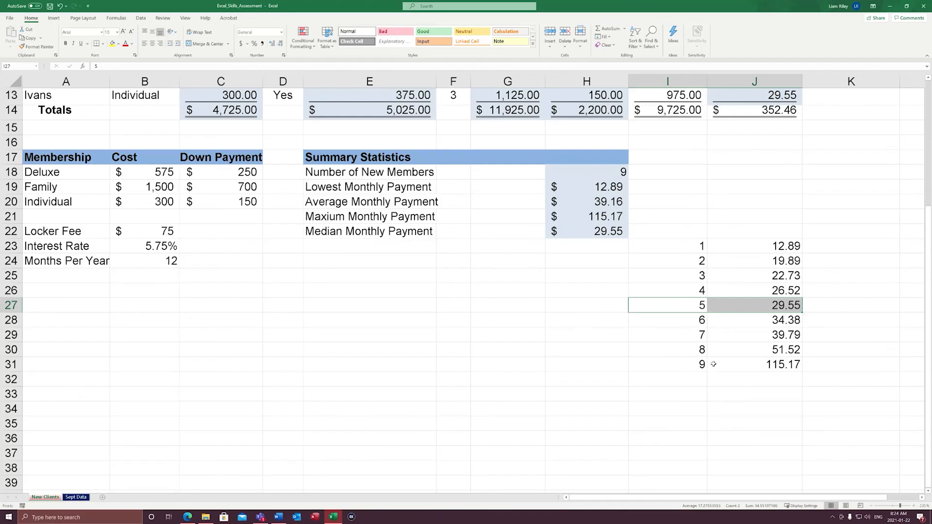
{"action": "scroll", "coordinate": [729, 324], "scroll_direction": "up", "scroll_amount": 3}
{"action": "scroll", "coordinate": [727, 326], "scroll_direction": "down", "scroll_amount": 2}
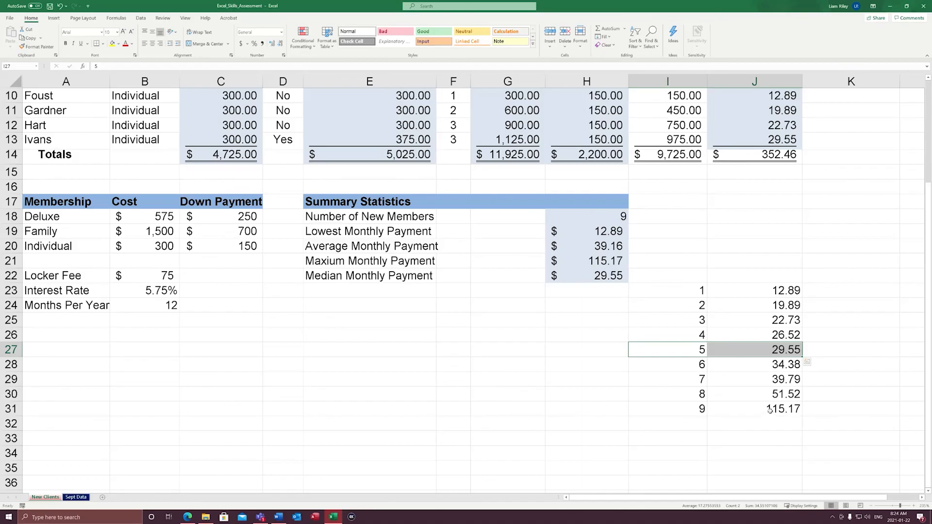
{"action": "left_click", "coordinate": [673, 353]}
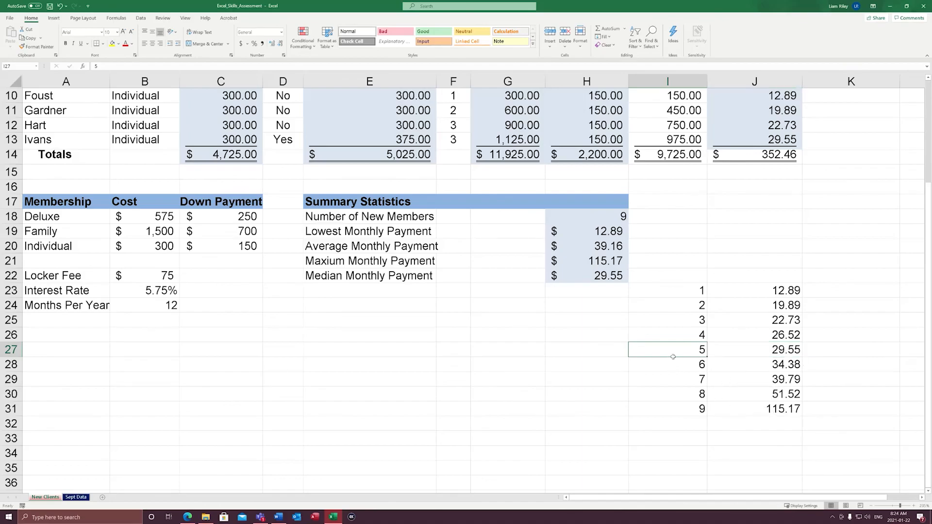
{"action": "left_click_drag", "start_coordinate": [693, 355], "coordinate": [717, 367]}
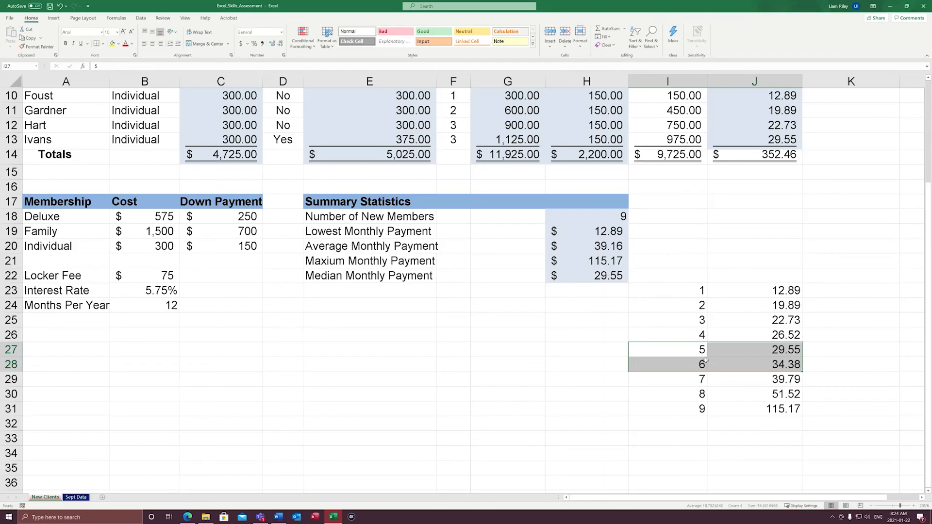
{"action": "left_click", "coordinate": [682, 324]}
{"action": "left_click_drag", "start_coordinate": [695, 354], "coordinate": [725, 363]}
Clear the numbered list of sorted payments from I23:J31, then return to the client table and check the Ivans row
{"action": "left_click_drag", "start_coordinate": [645, 297], "coordinate": [769, 417]}
{"action": "key", "text": "Delete"}
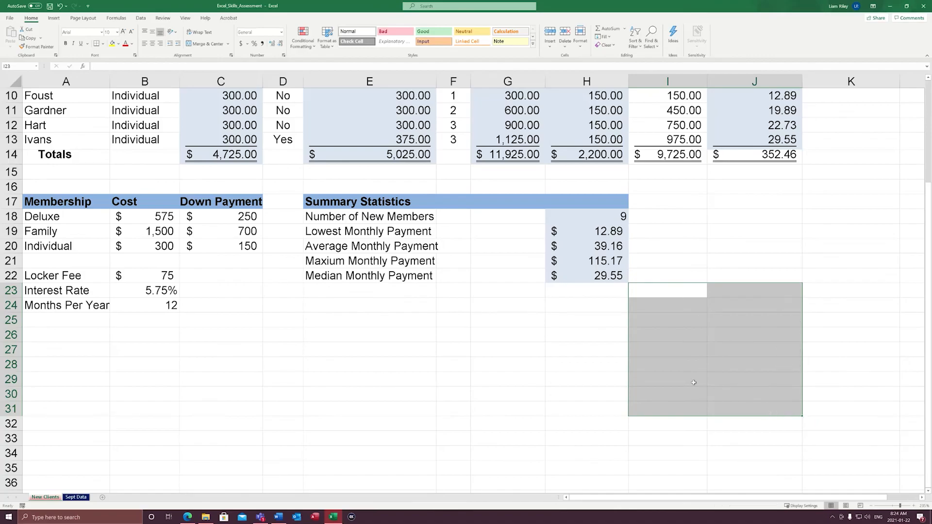
{"action": "left_click", "coordinate": [622, 365]}
{"action": "scroll", "coordinate": [725, 232], "scroll_direction": "up", "scroll_amount": 2}
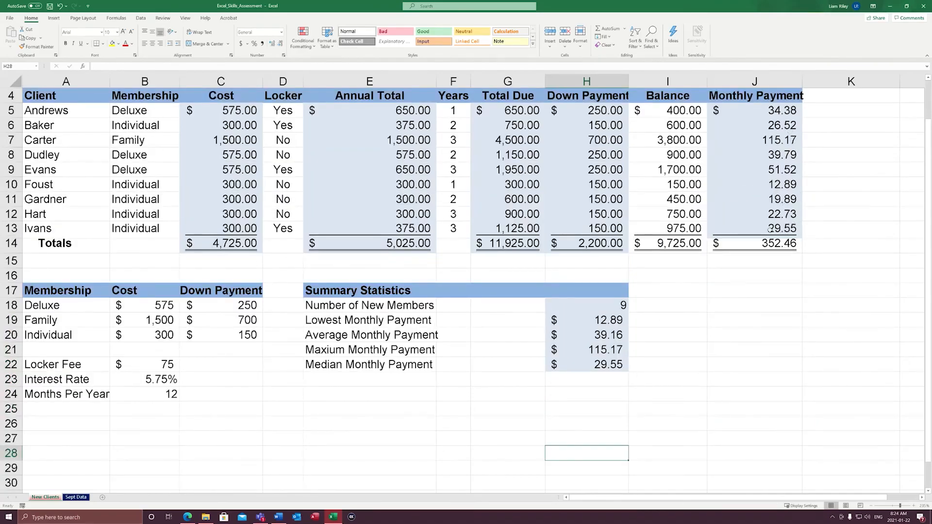
{"action": "left_click", "coordinate": [10, 228]}
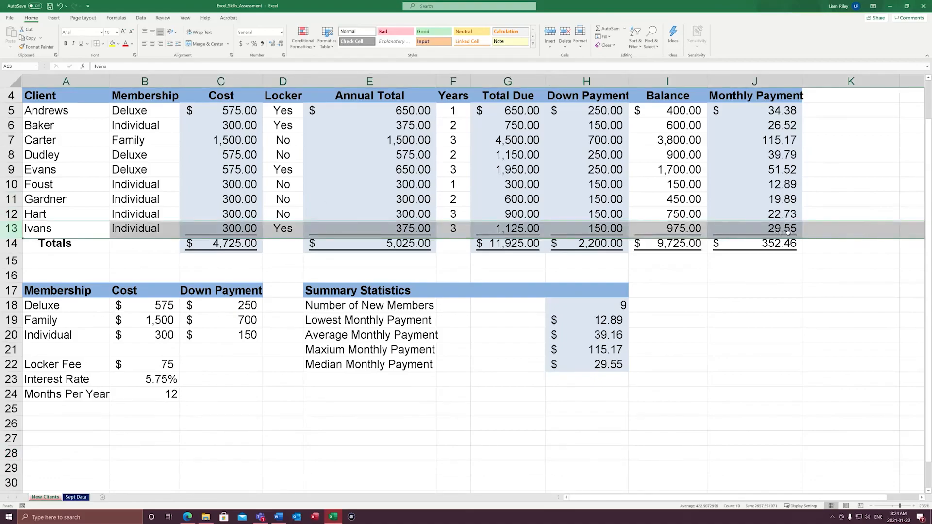
{"action": "left_click", "coordinate": [773, 344]}
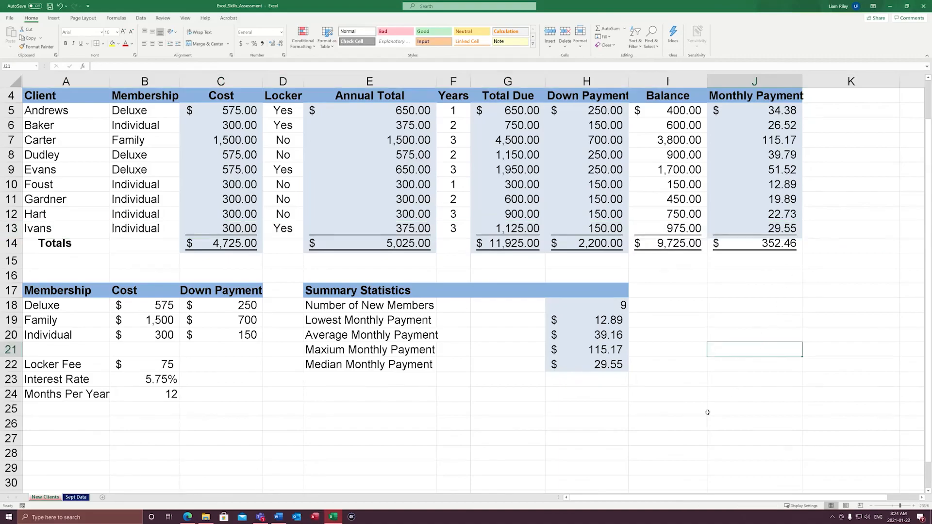